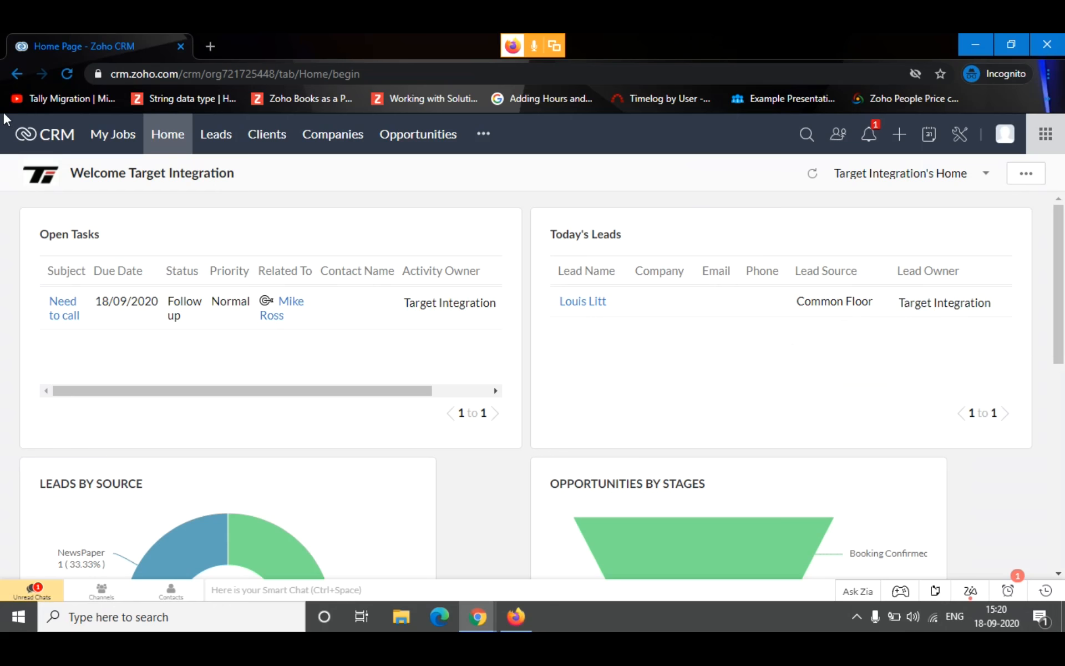
View the record lists of the Leads, Clients and Companies modules in turn
left_click(229, 135)
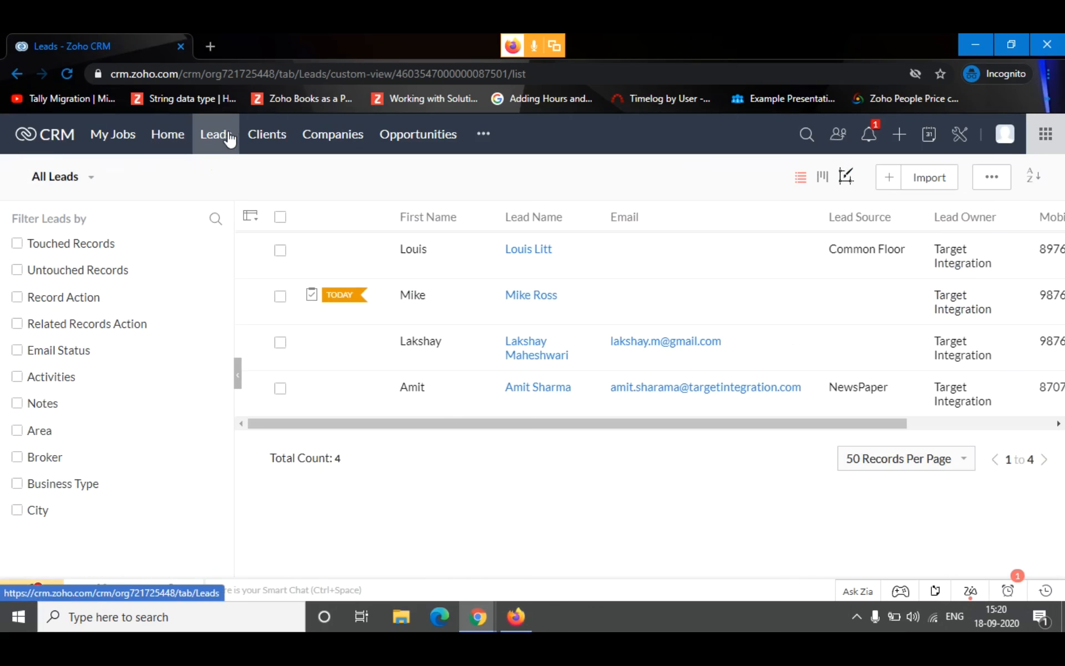
left_click(262, 149)
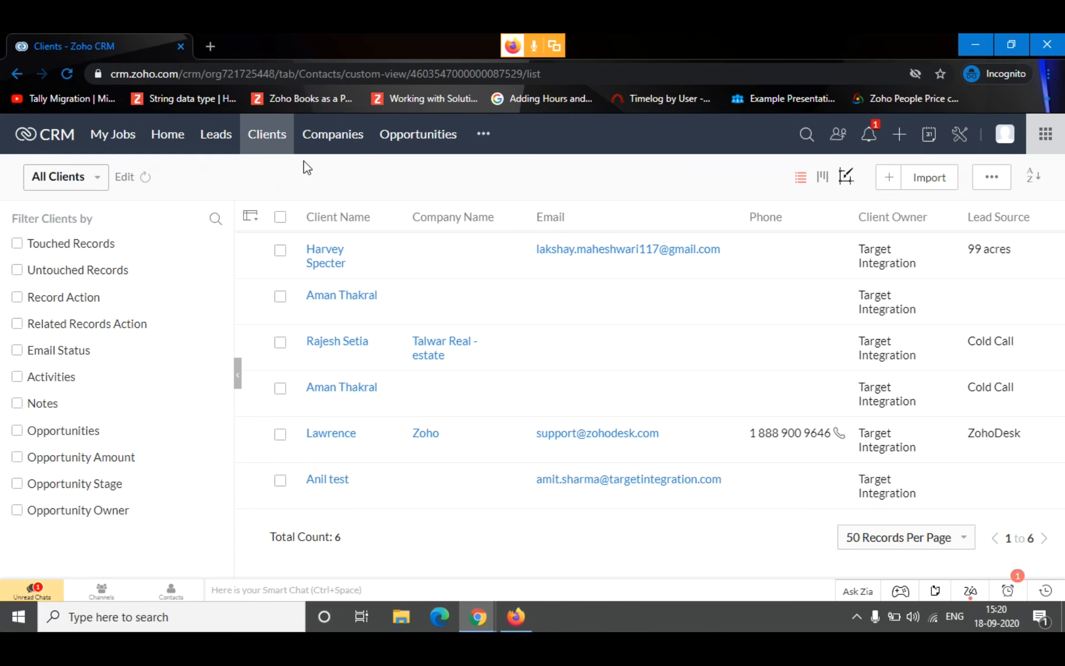
left_click(327, 130)
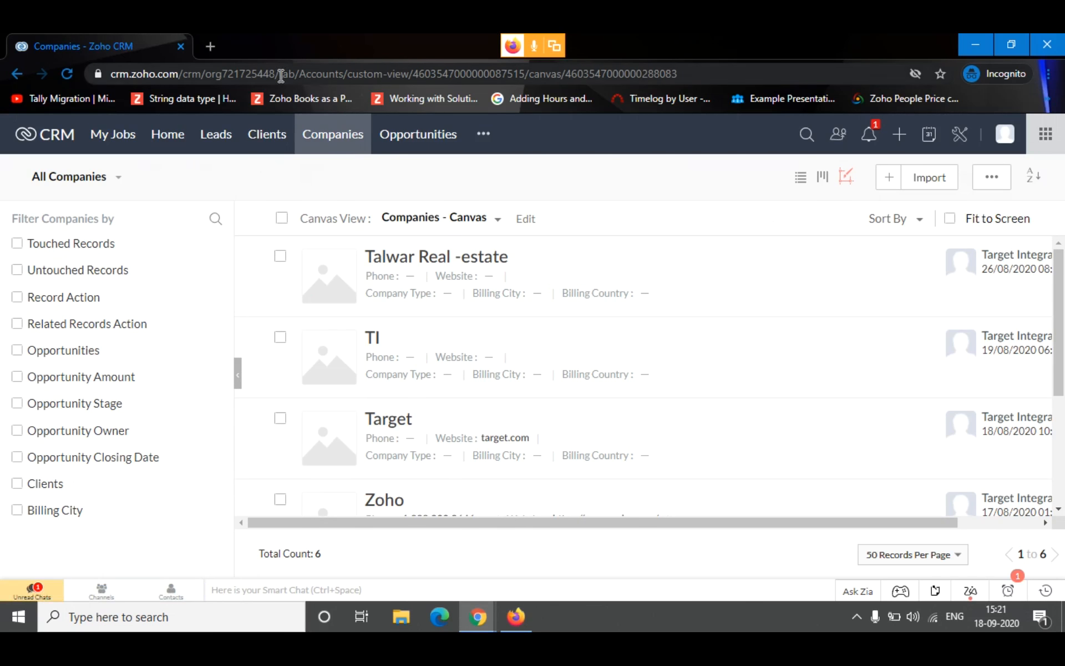
Search the additional modules for "proj" and open the Project sites module
left_click(484, 135)
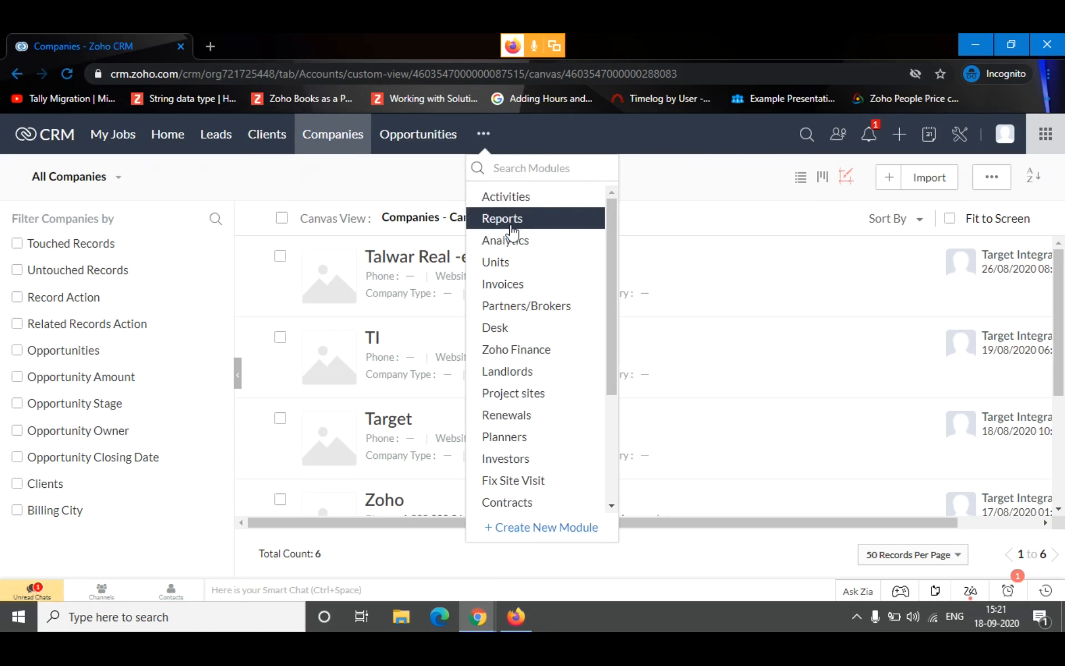
type("prje")
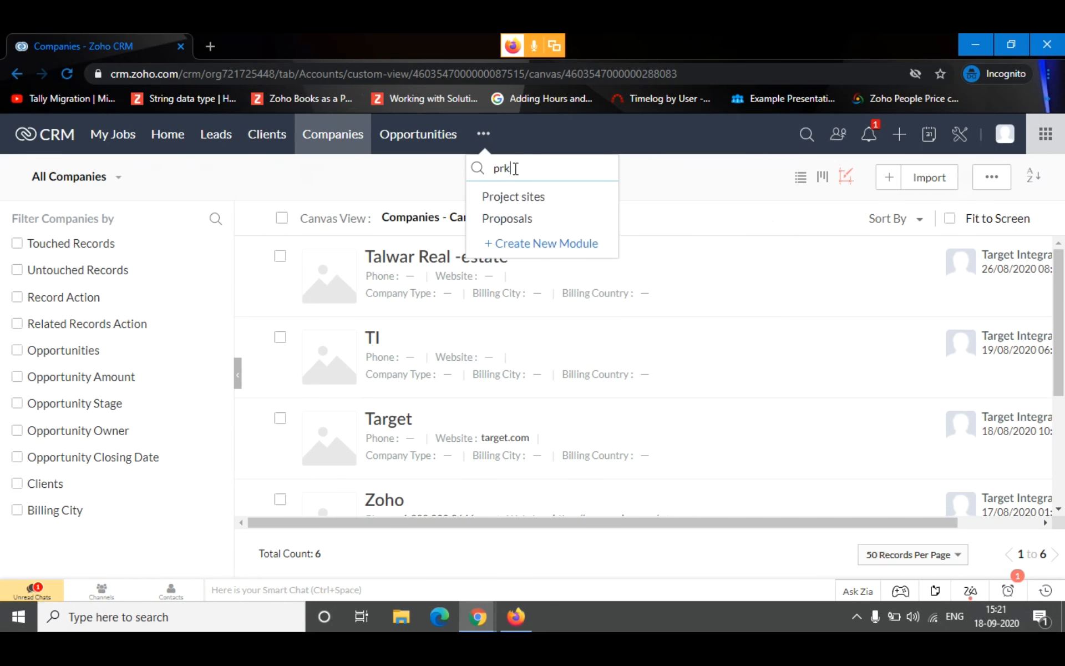
key("BackSpace")
key("BackSpace")
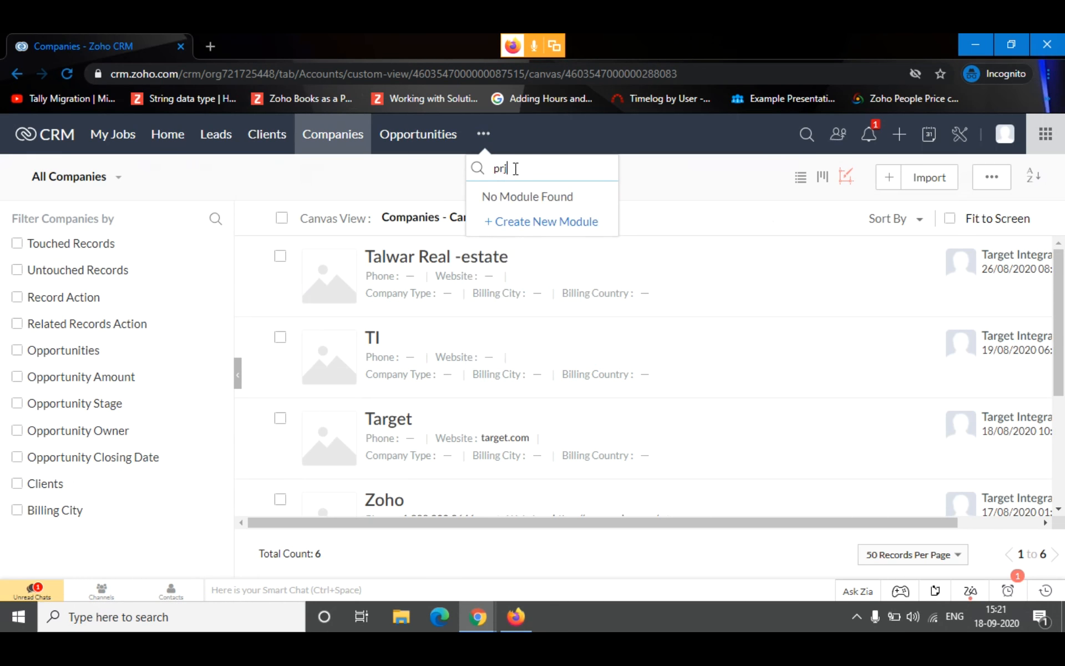
type("oj")
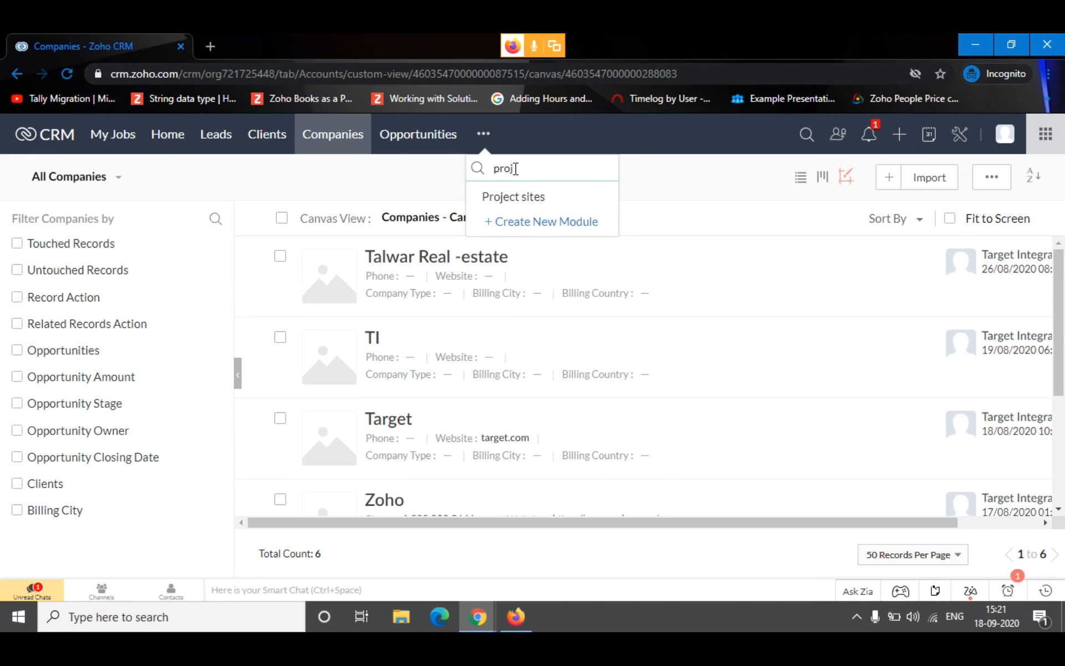
left_click(531, 196)
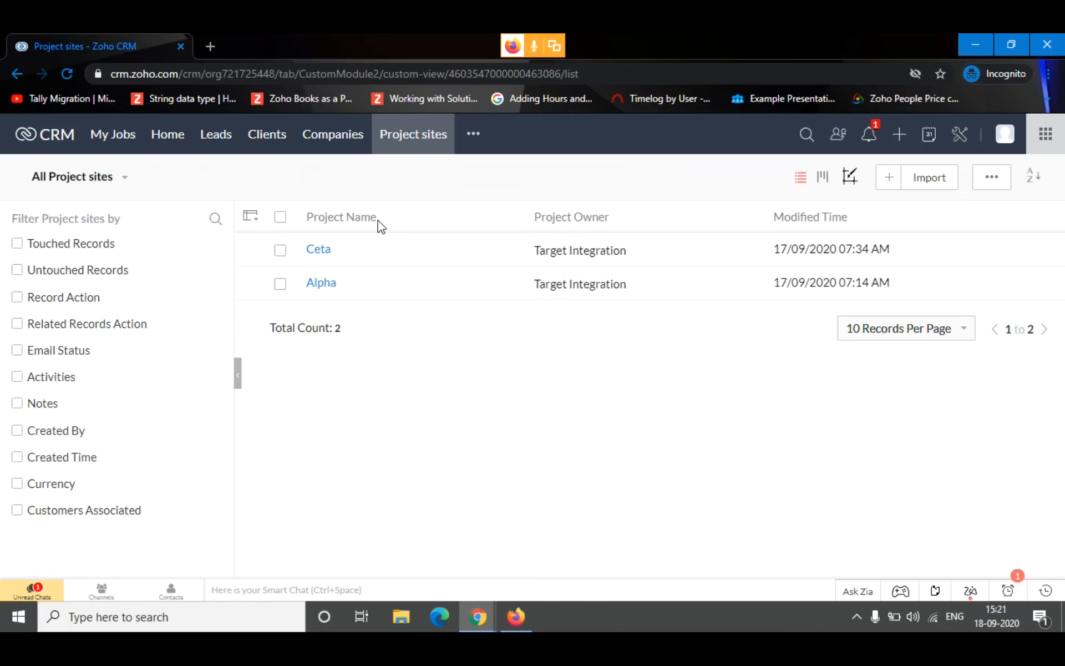
Open unit A - 117 from the Alpha project's related units and review its unit and stock information
left_click(321, 283)
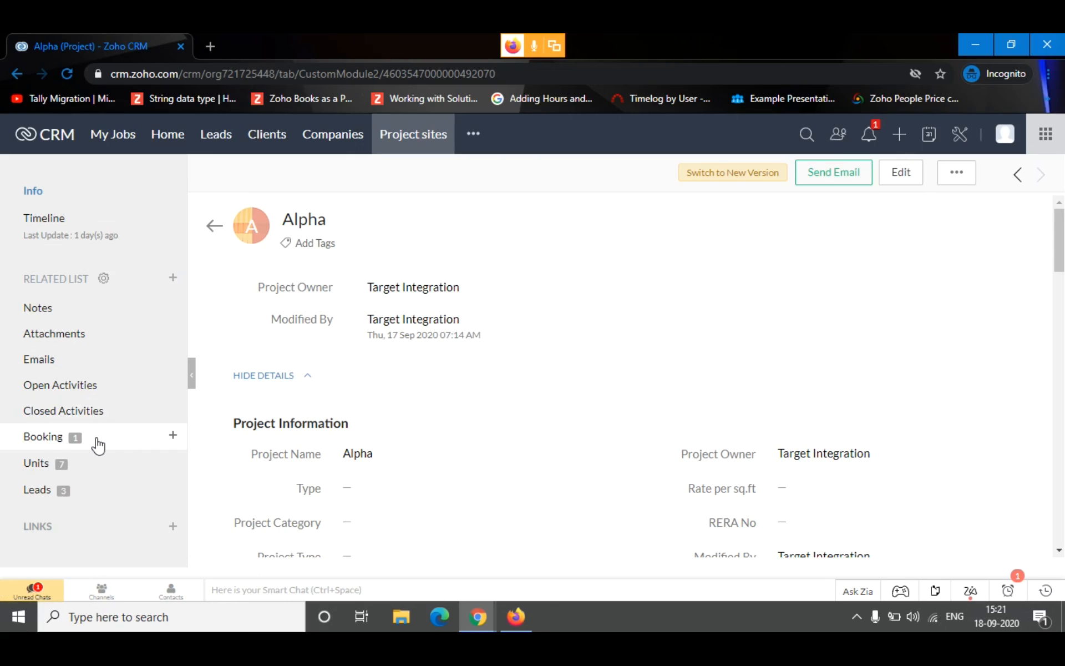
left_click(103, 466)
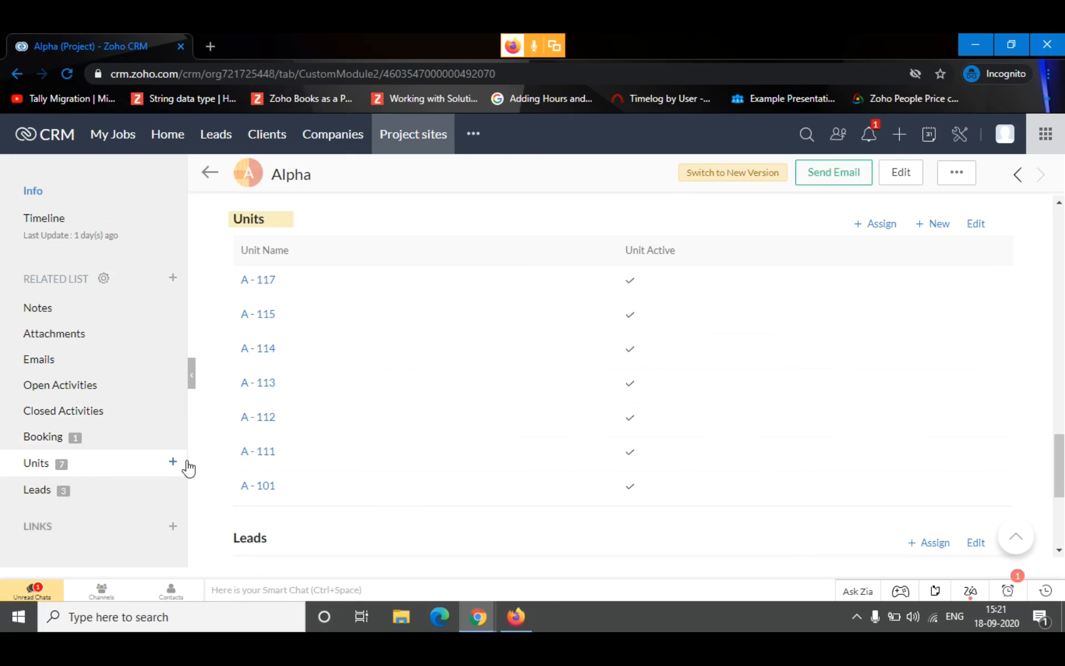
left_click(256, 281)
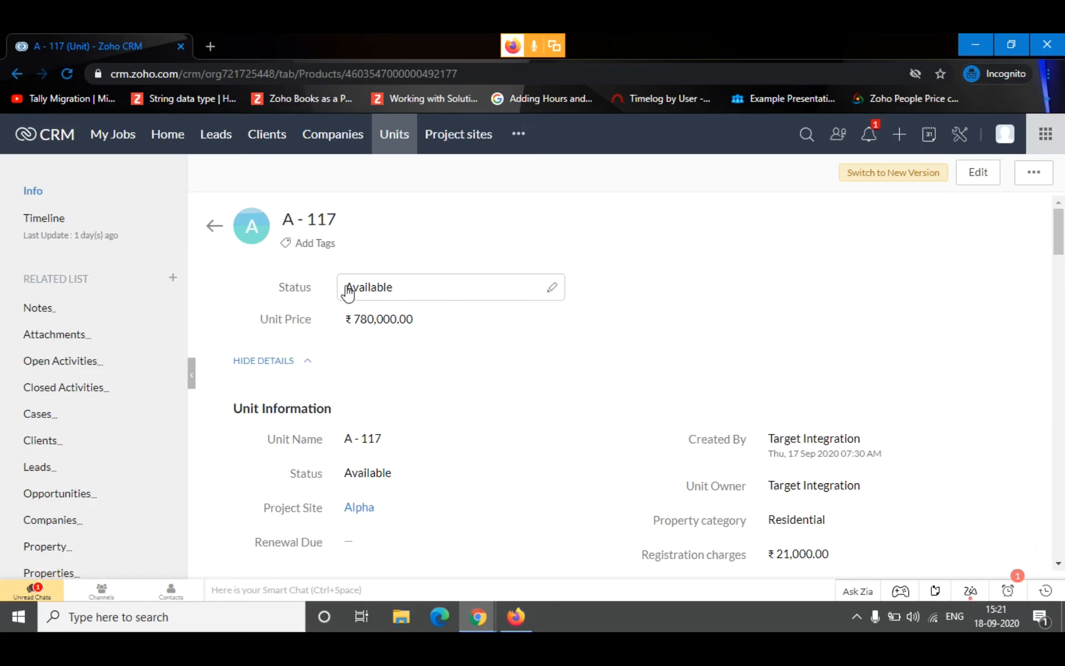
scroll(416, 372, "down", 2)
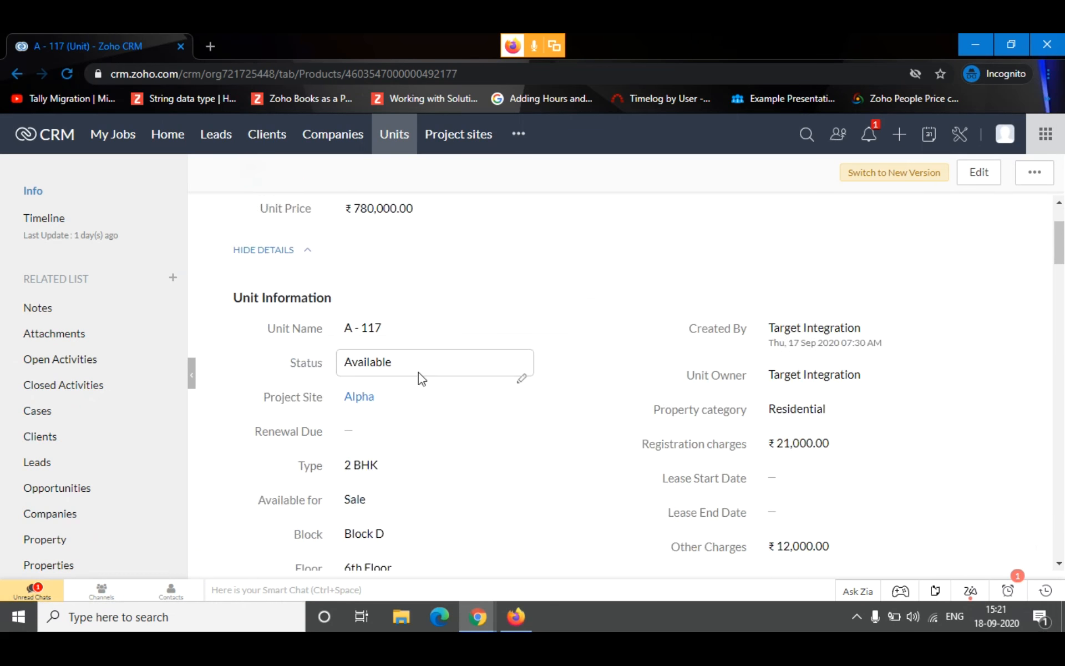
scroll(482, 331, "down", 2)
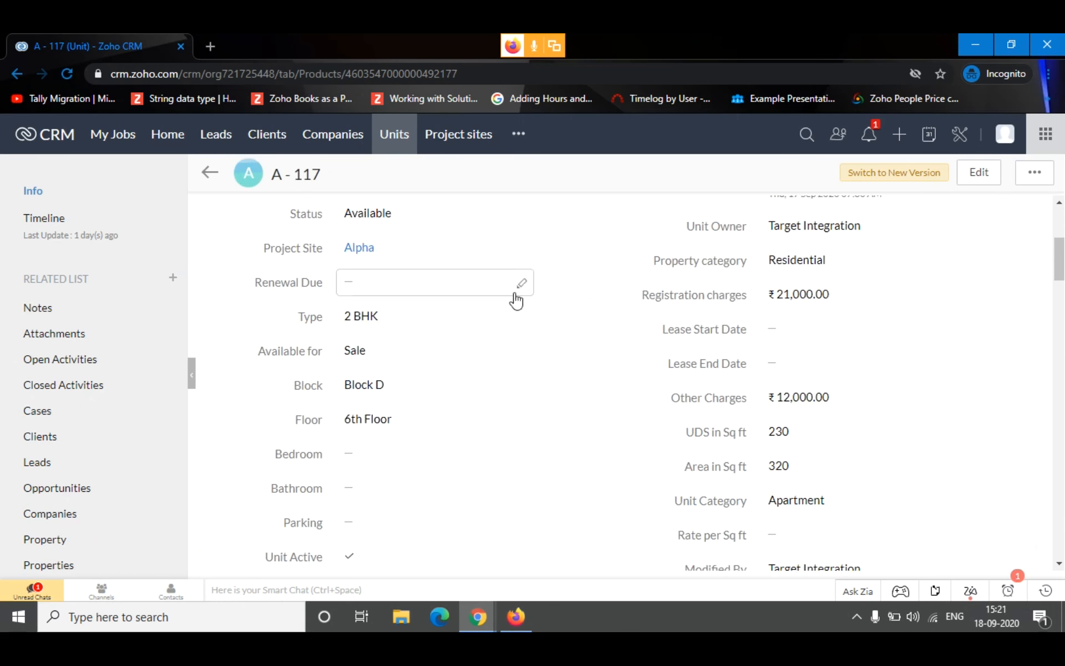
scroll(592, 363, "down", 1)
scroll(577, 372, "down", 5)
scroll(389, 378, "down", 6)
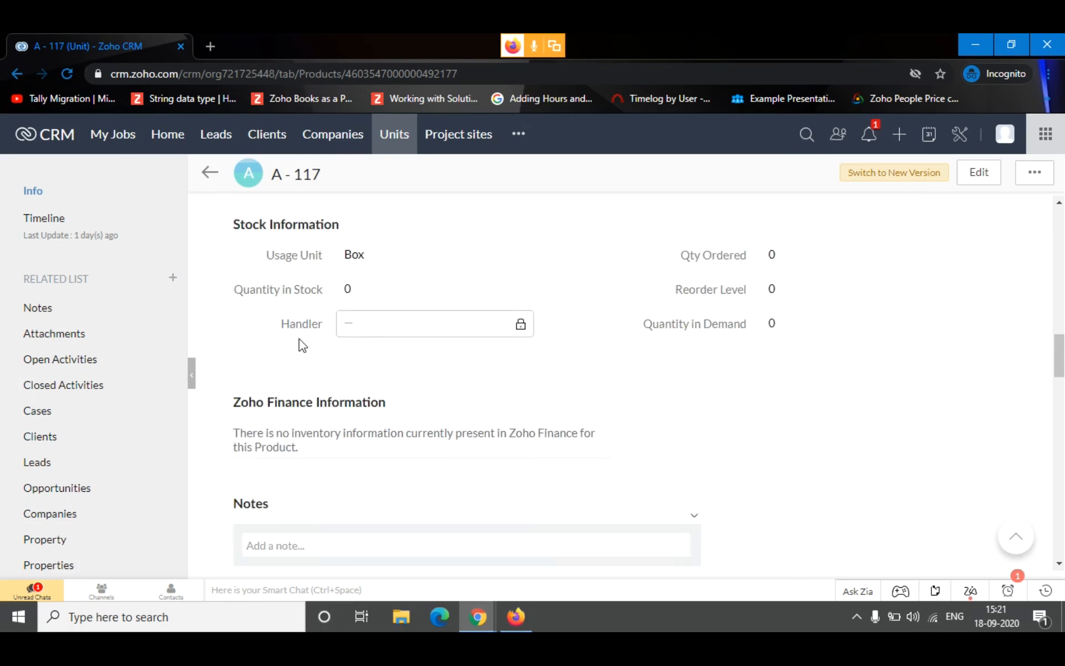
Review the home dashboard's Leads by Source, Opportunities by Stages and Sales Funnel charts
left_click(168, 142)
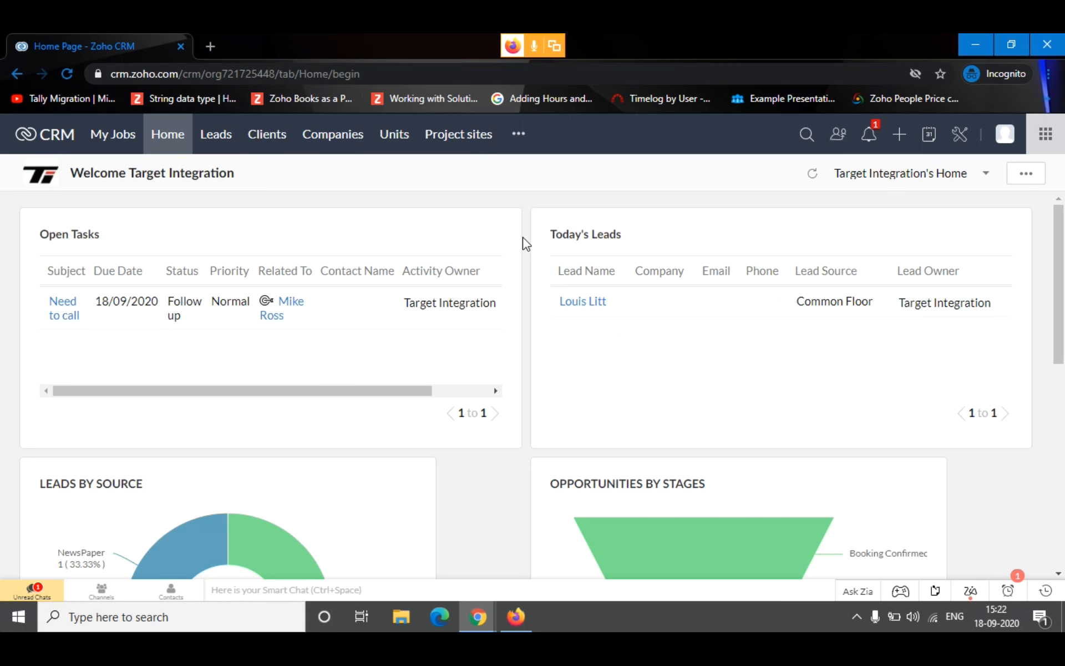
scroll(523, 238, "down", 3)
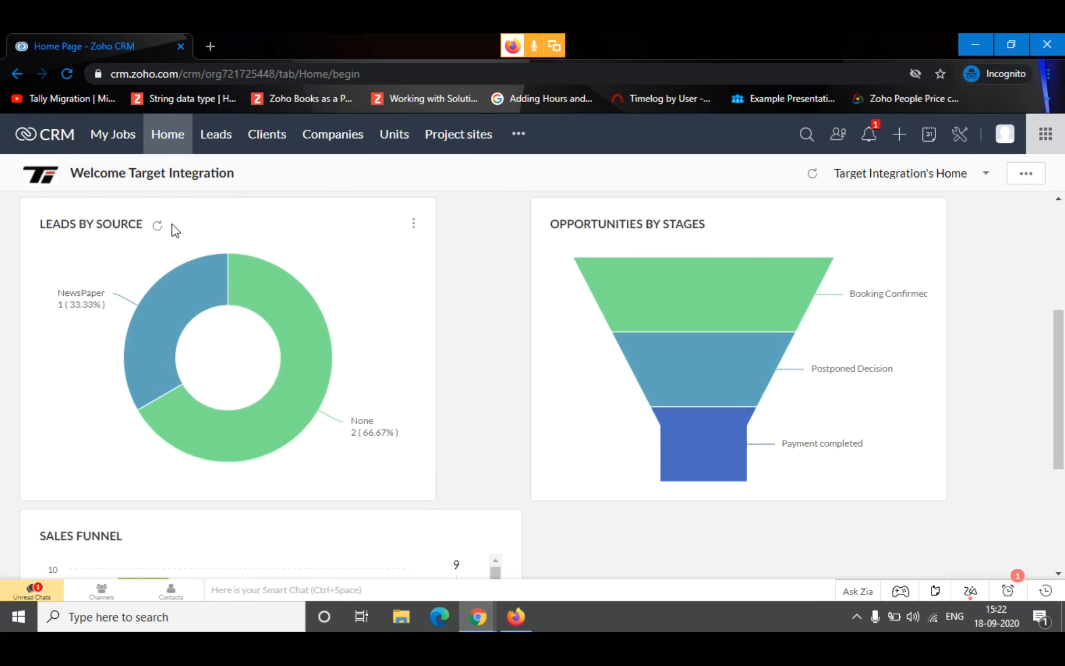
mouse_move(217, 302)
mouse_move(646, 246)
mouse_move(590, 254)
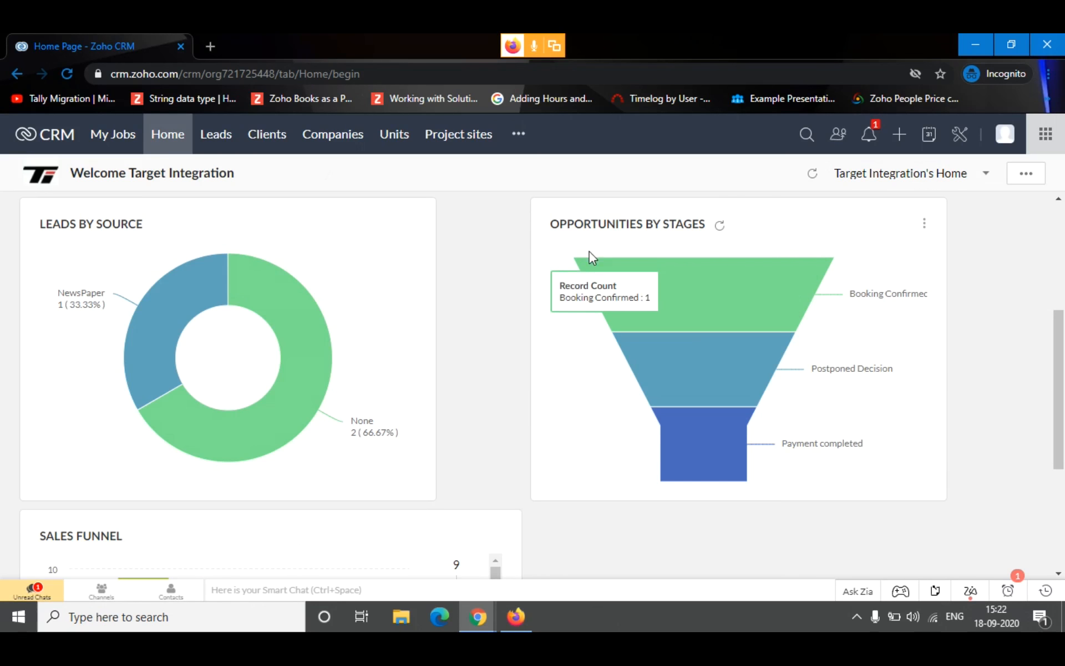
scroll(361, 333, "down", 4)
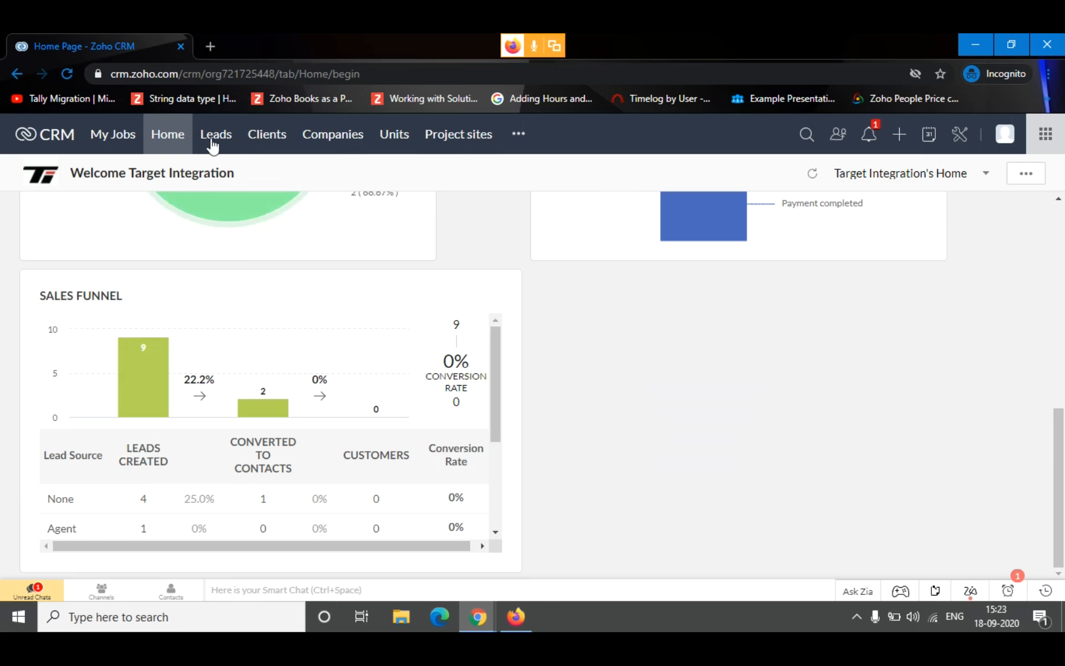
scroll(544, 311, "up", 10)
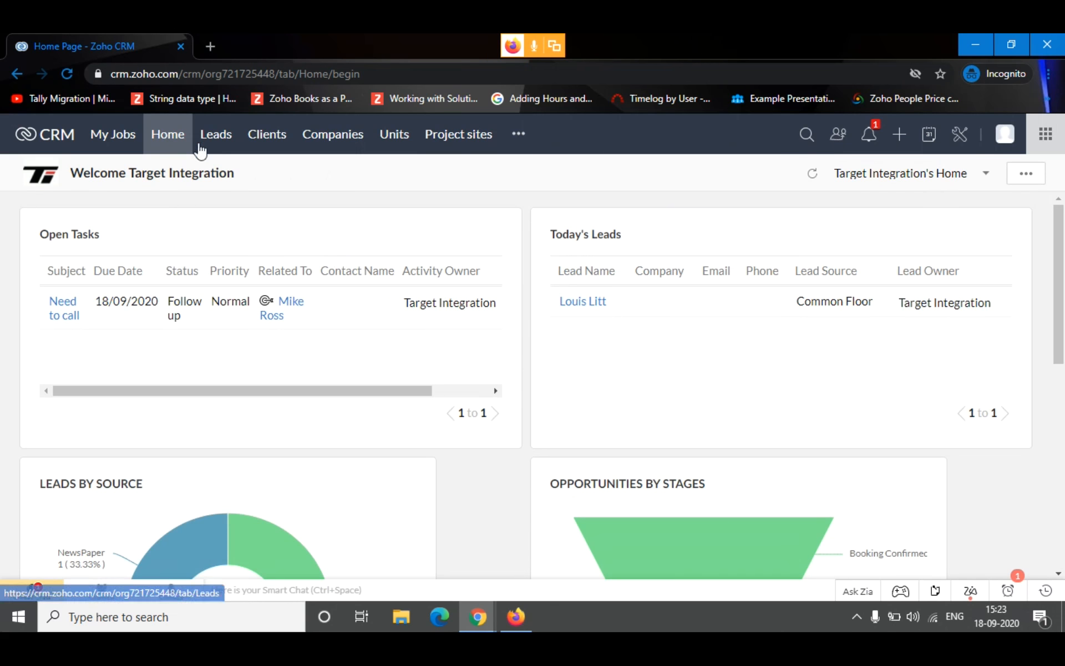
Start a new lead record and set its Business Type to Individuals
left_click(206, 145)
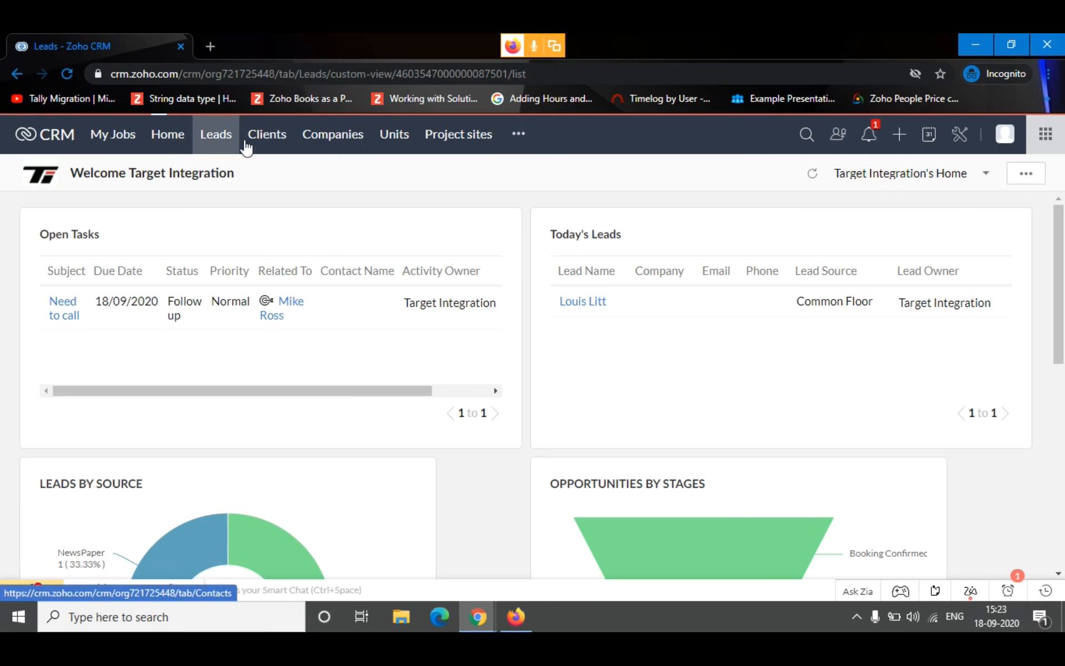
left_click(888, 178)
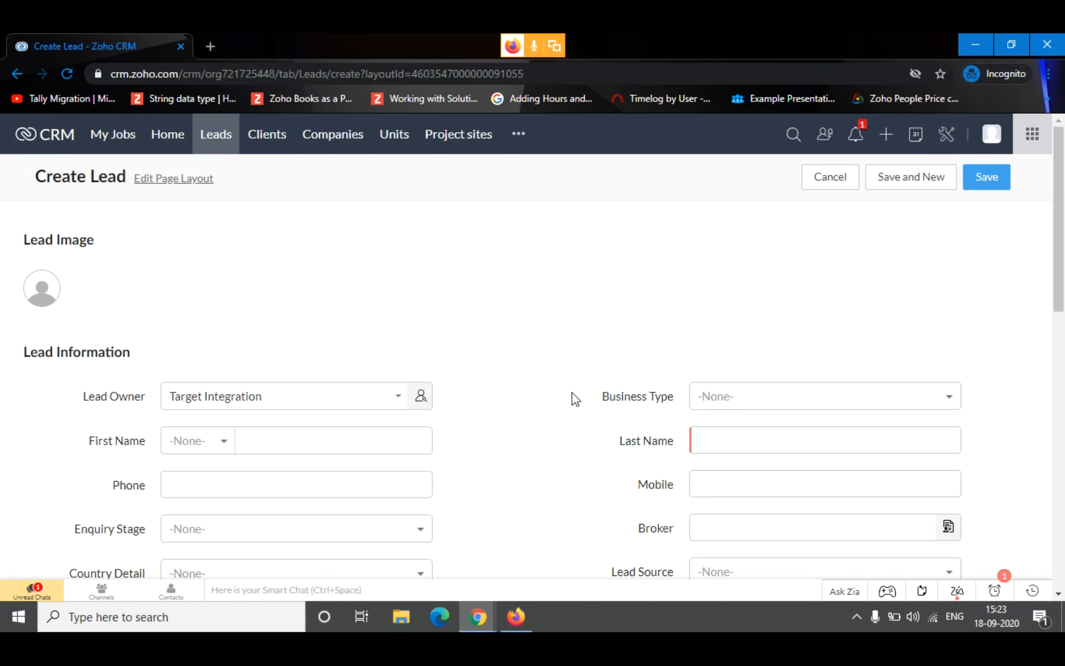
left_click(774, 405)
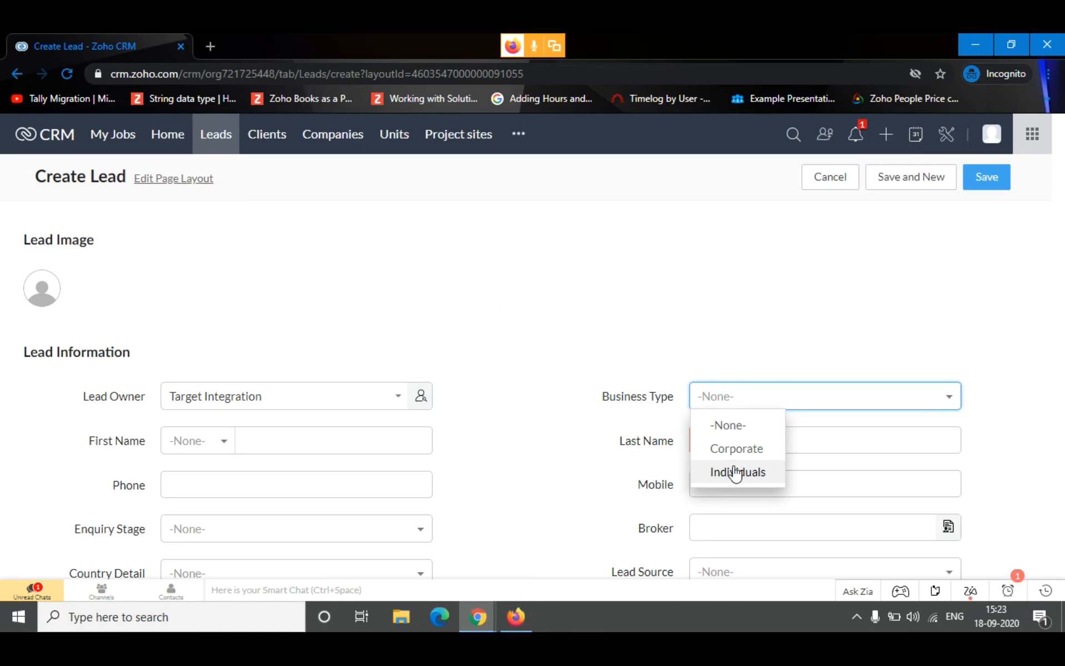
left_click(732, 473)
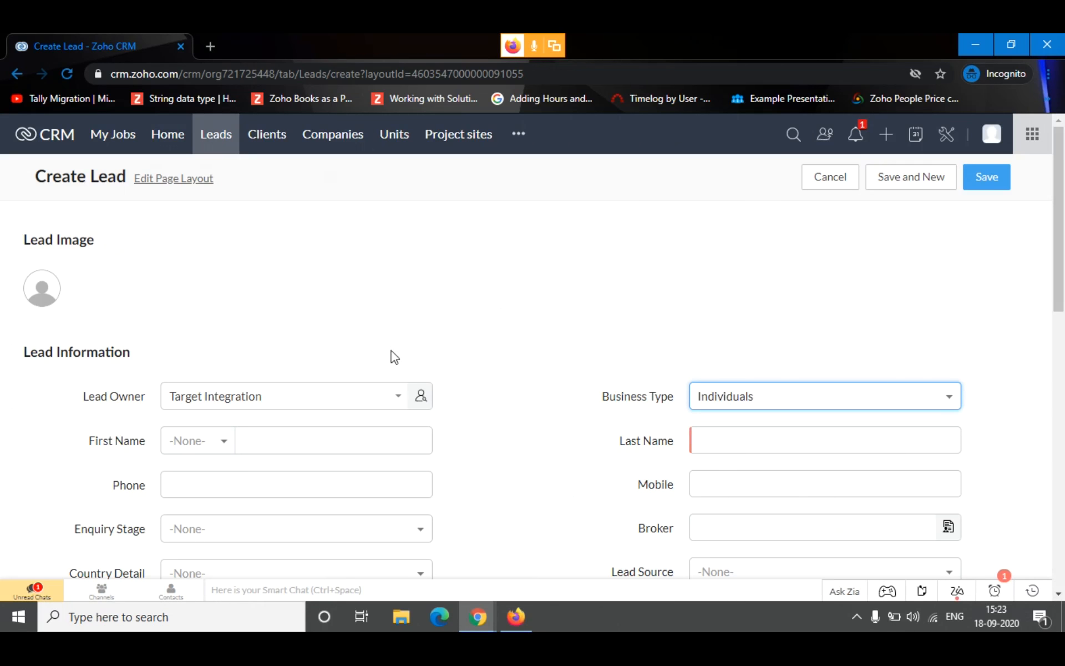
Set the lead's salutation to Mr. and enter the lead's first name and last name
left_click_drag(66, 442, 183, 442)
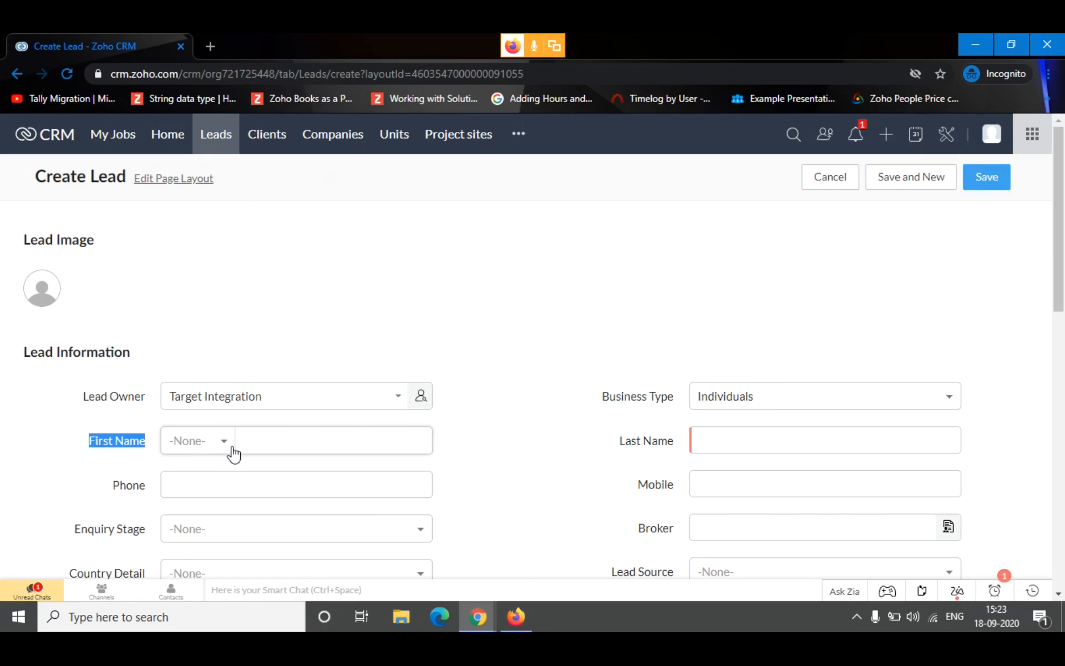
left_click(230, 449)
left_click(204, 300)
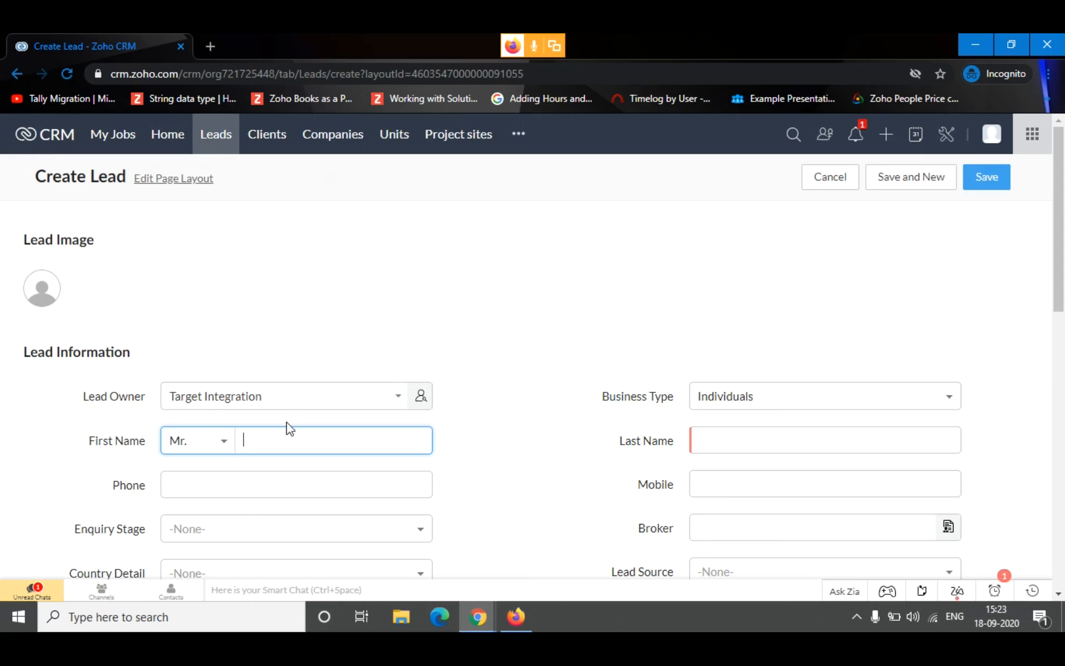
left_click(743, 434)
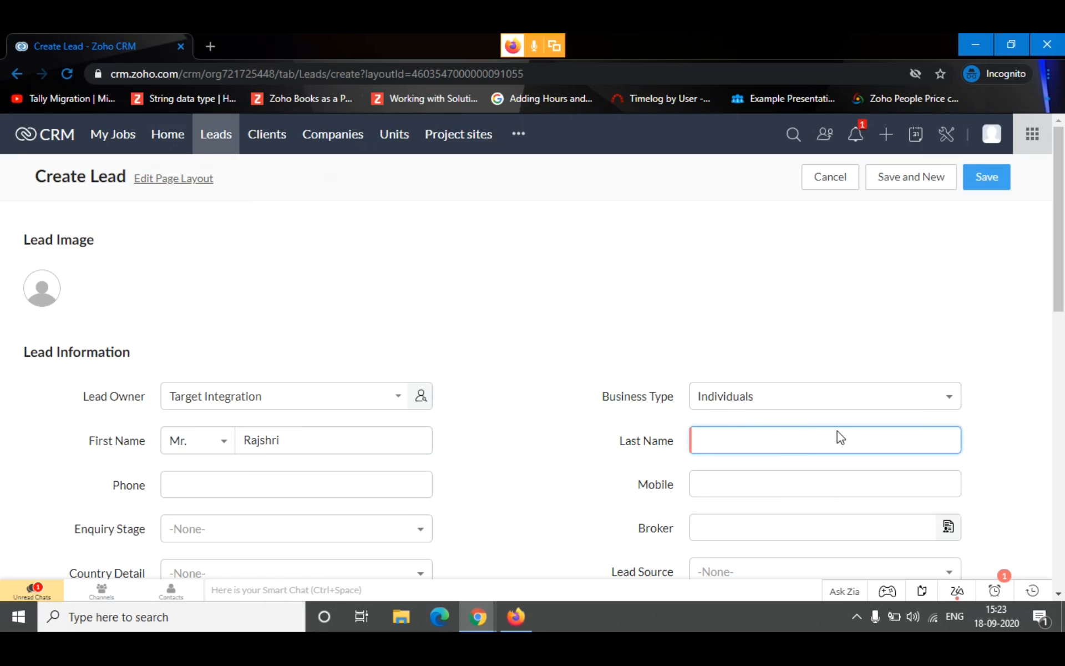
left_click(509, 305)
Enter the lead's mobile number in the Lead Information section
scroll(701, 423, "down", 5)
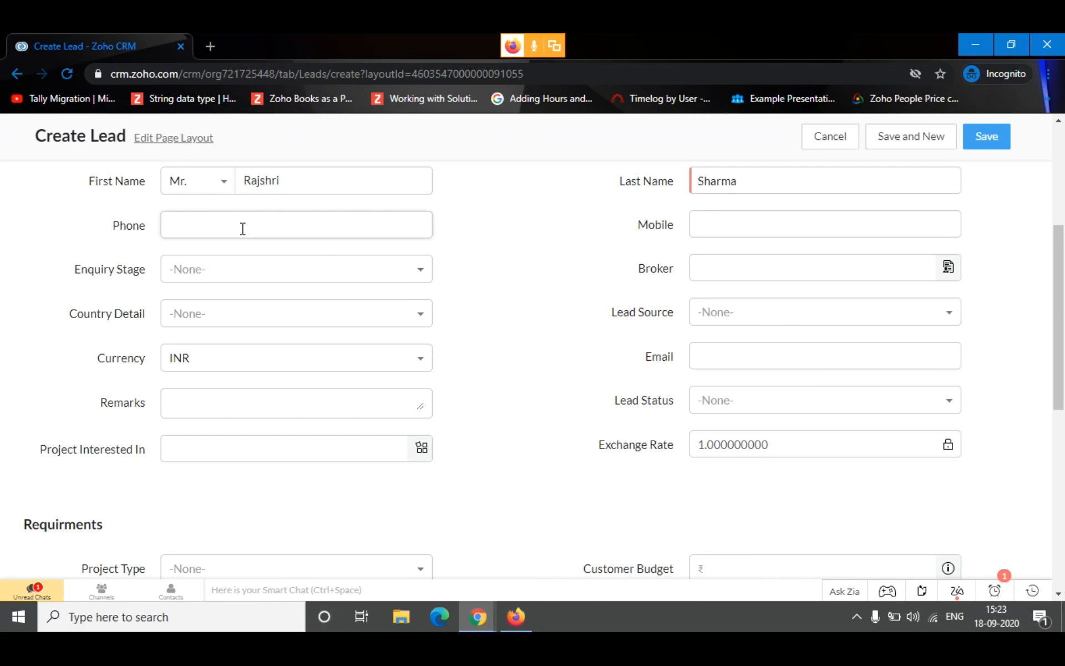
left_click(760, 223)
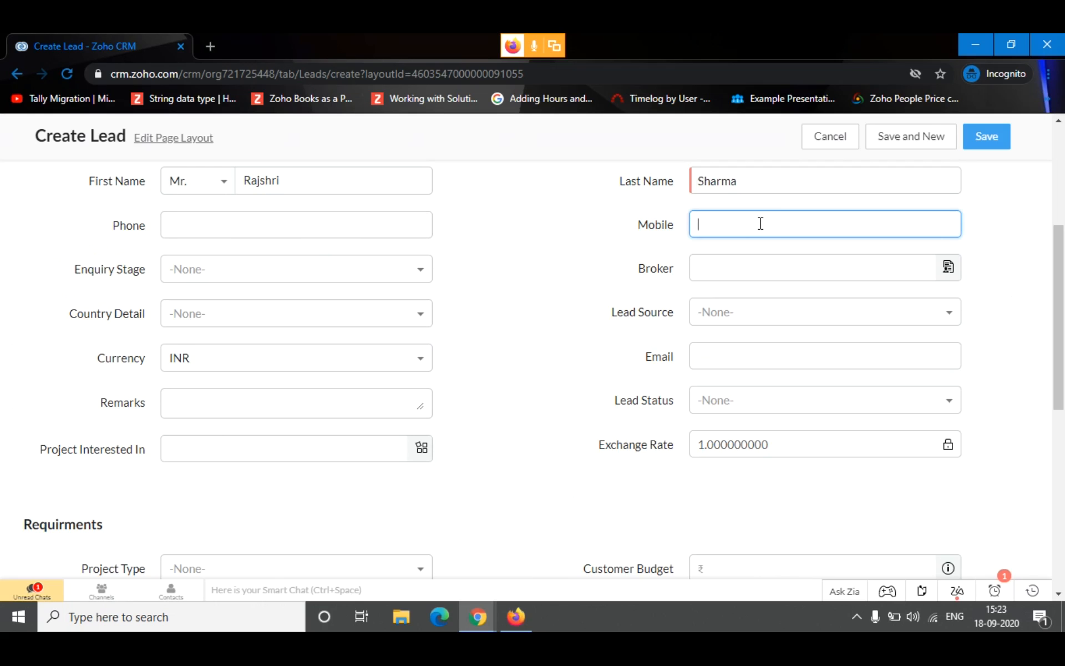
type("986547431")
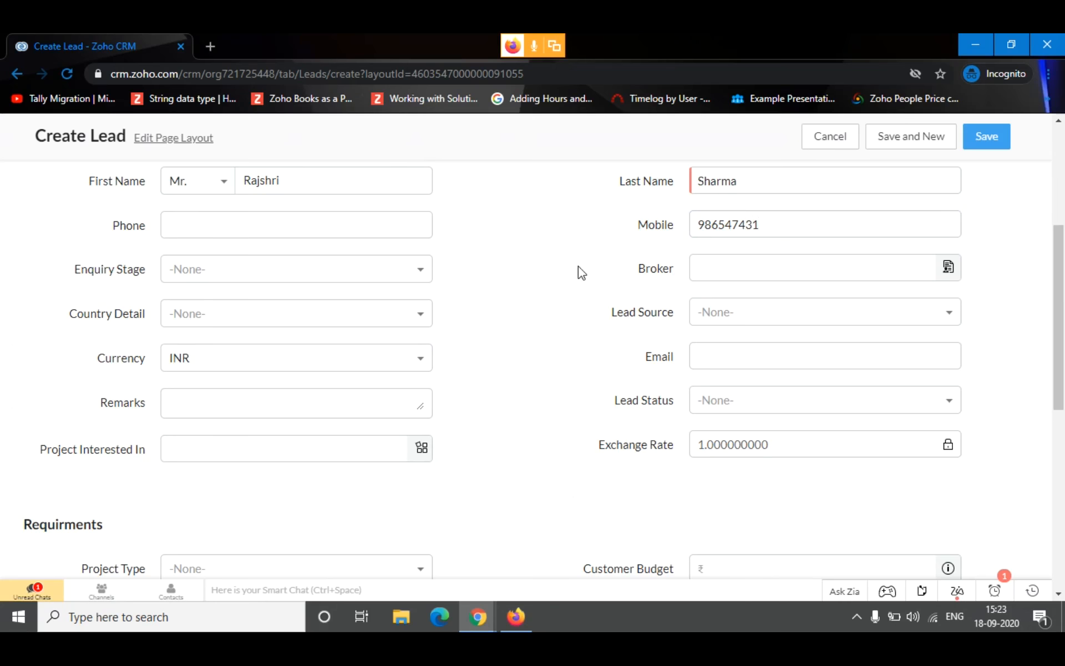
Look through the available enquiry stages and set the lead's Enquiry Stage to Introduction mail sent
left_click(208, 278)
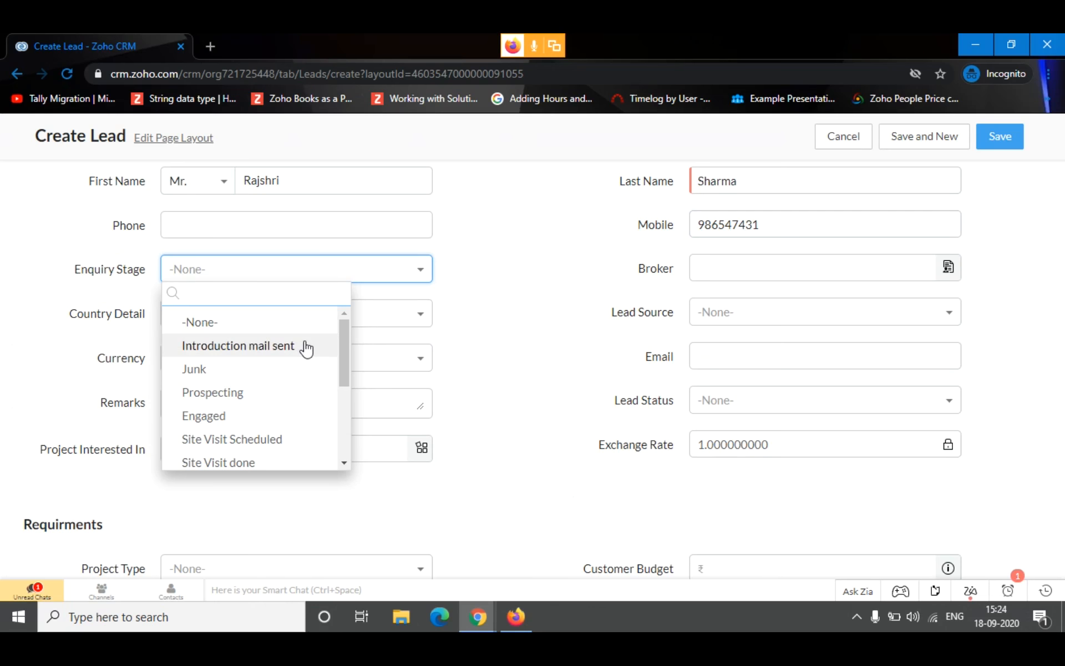
scroll(254, 378, "down", 2)
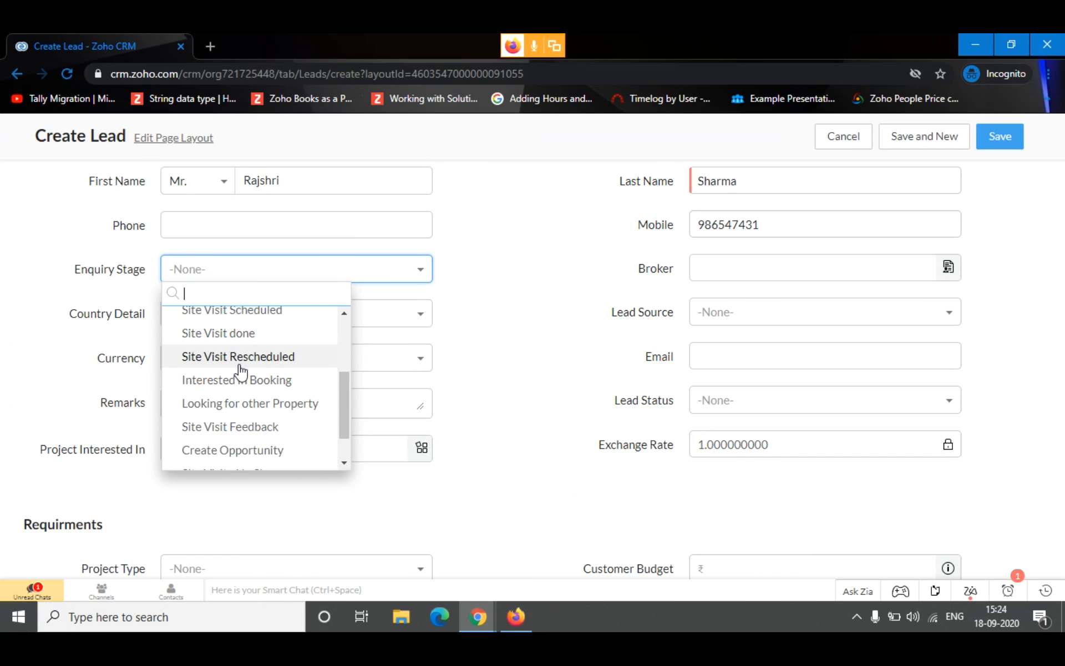
scroll(258, 379, "down", 1)
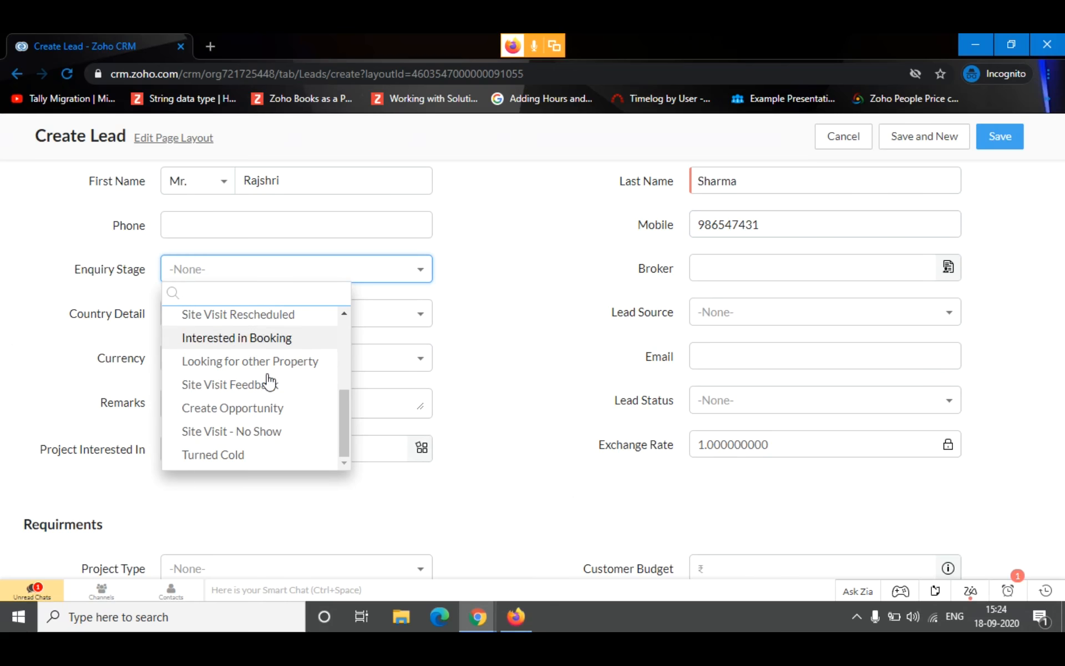
scroll(258, 381, "up", 3)
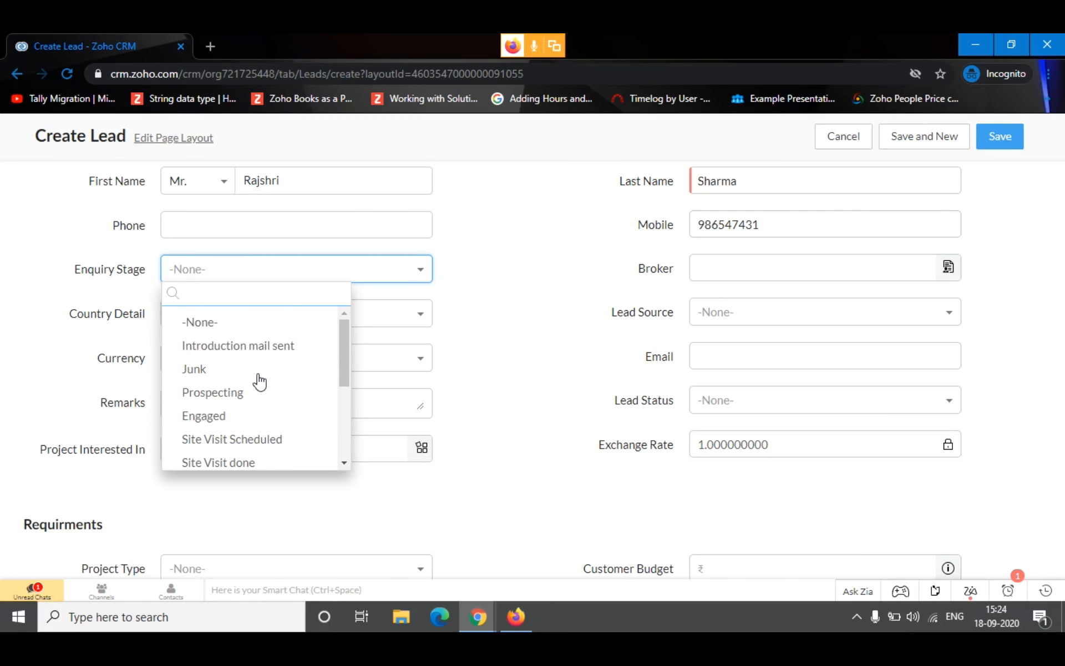
left_click(258, 350)
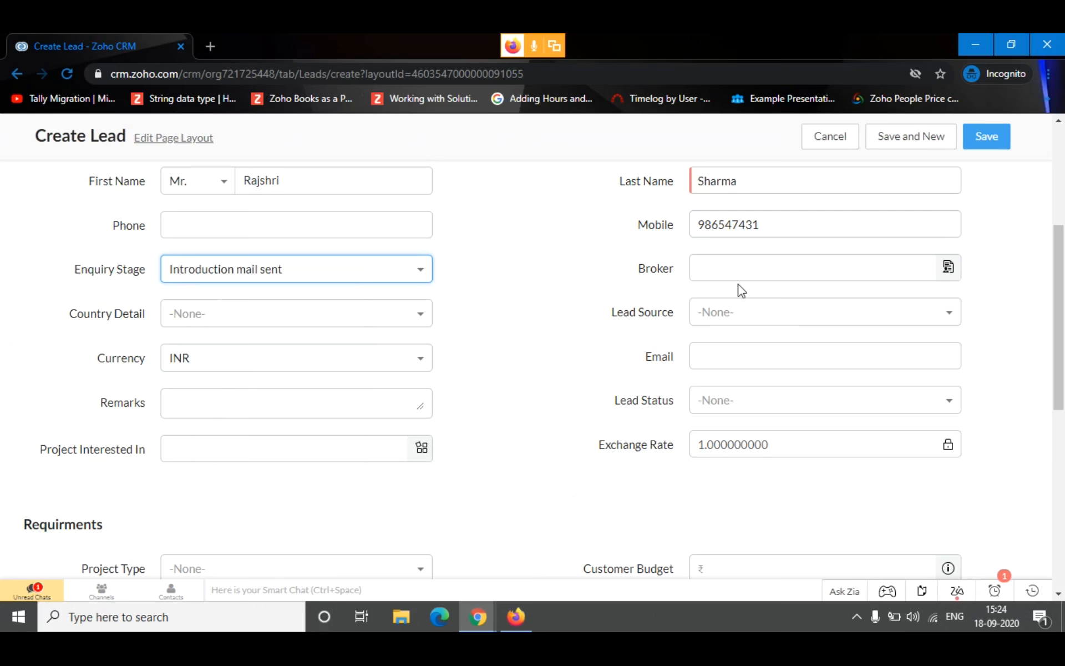
Set the lead's Country Detail to India
left_click_drag(645, 273, 675, 275)
left_click(581, 276)
left_click(299, 321)
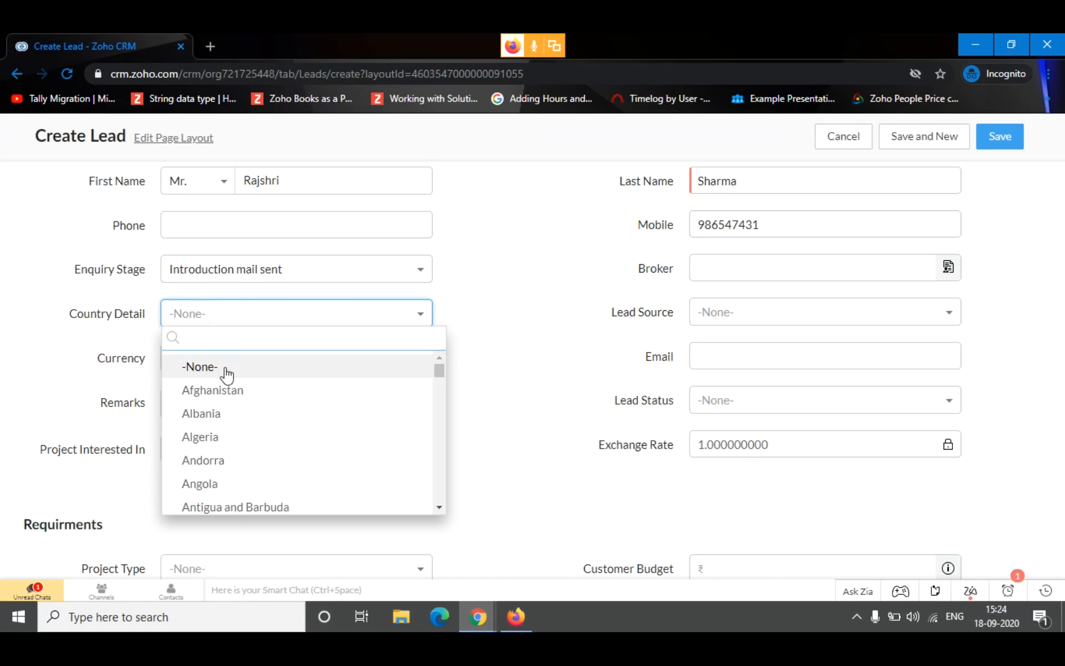
type("Indi")
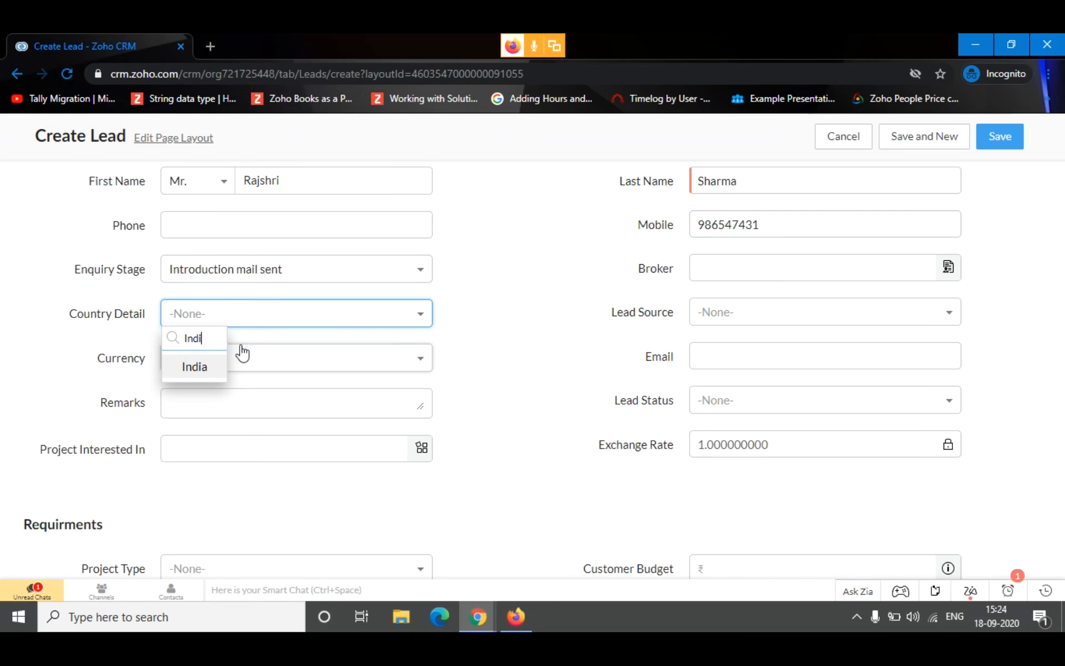
left_click(195, 367)
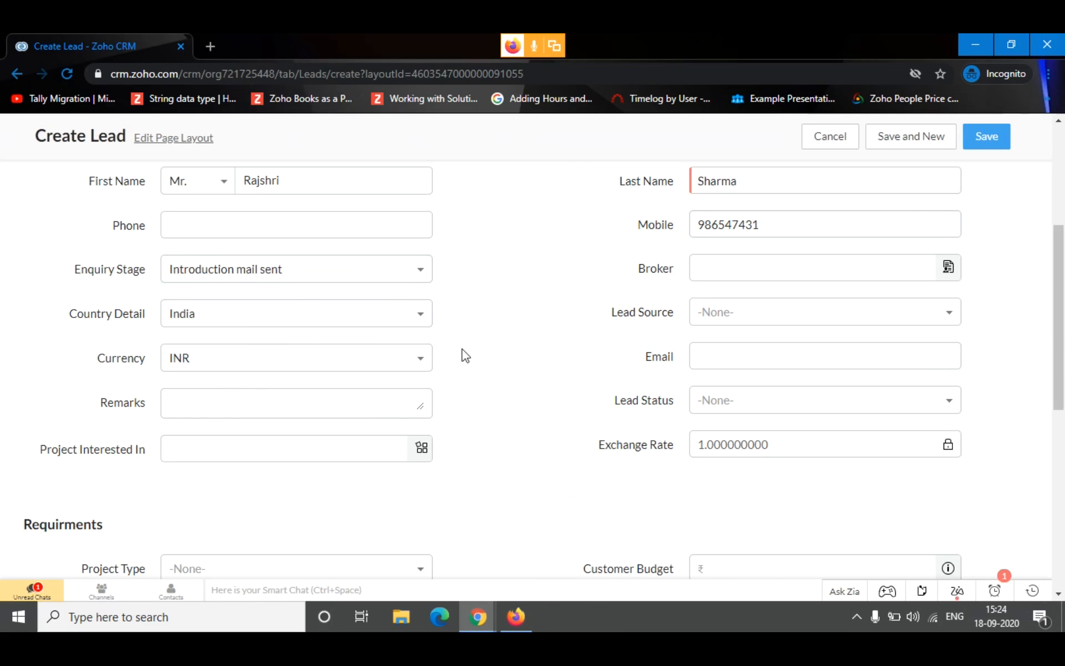
Look through the available lead sources and set the Lead Source to Common Floor
left_click(721, 321)
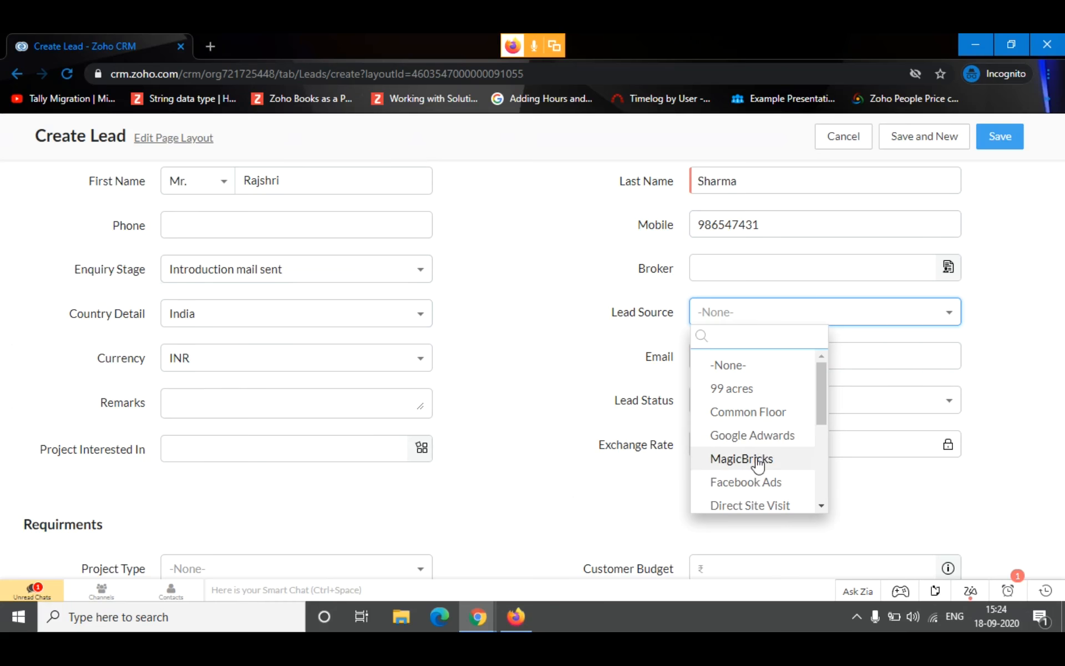
scroll(759, 465, "down", 2)
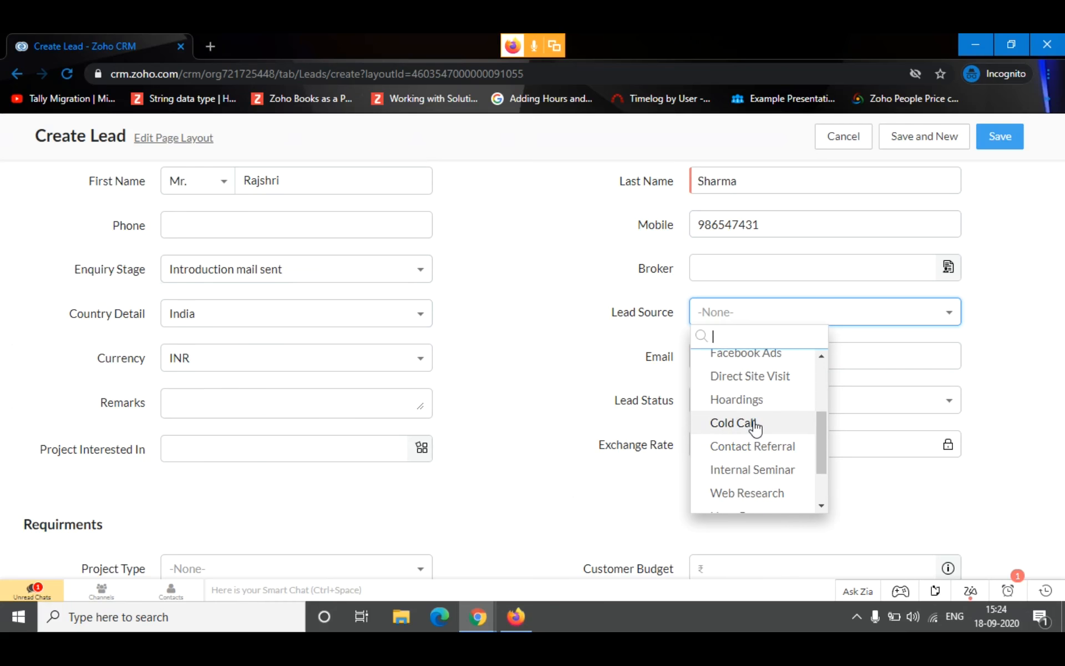
scroll(757, 451, "down", 2)
scroll(732, 377, "up", 4)
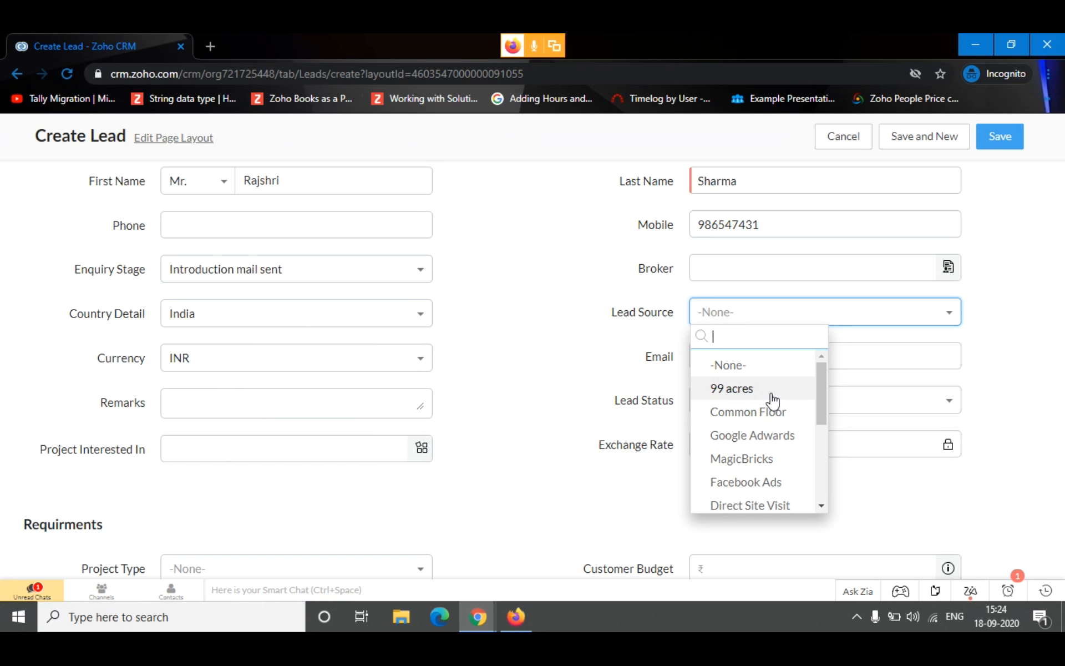
scroll(763, 427, "down", 2)
scroll(763, 431, "up", 3)
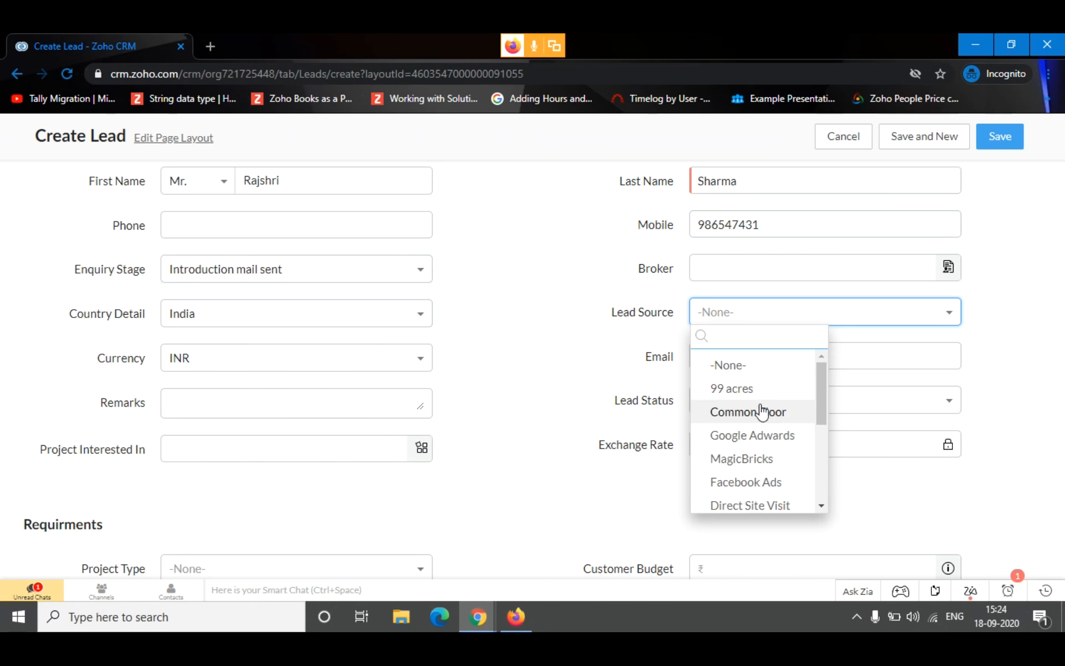
left_click(757, 413)
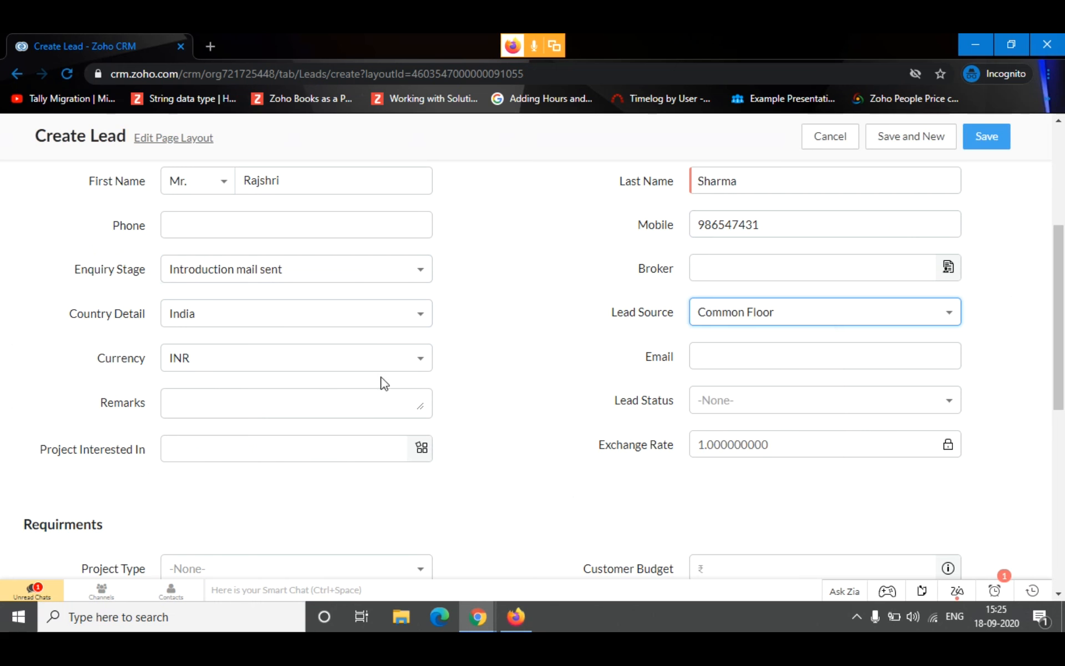
Enter the lead's e-mail address in the Lead Information section
left_click(766, 366)
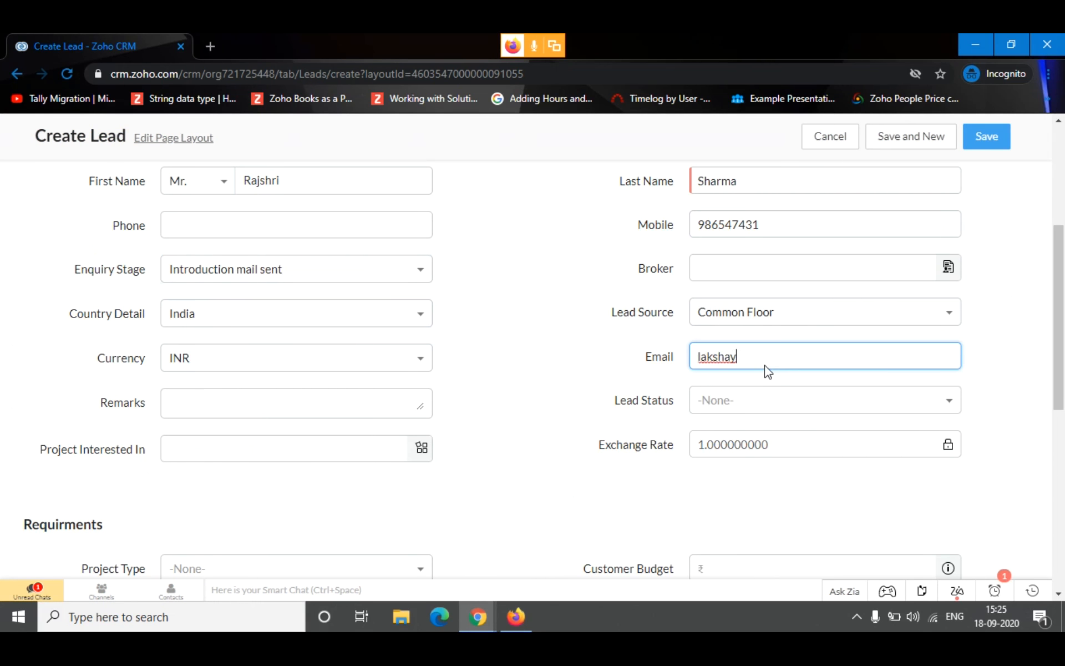
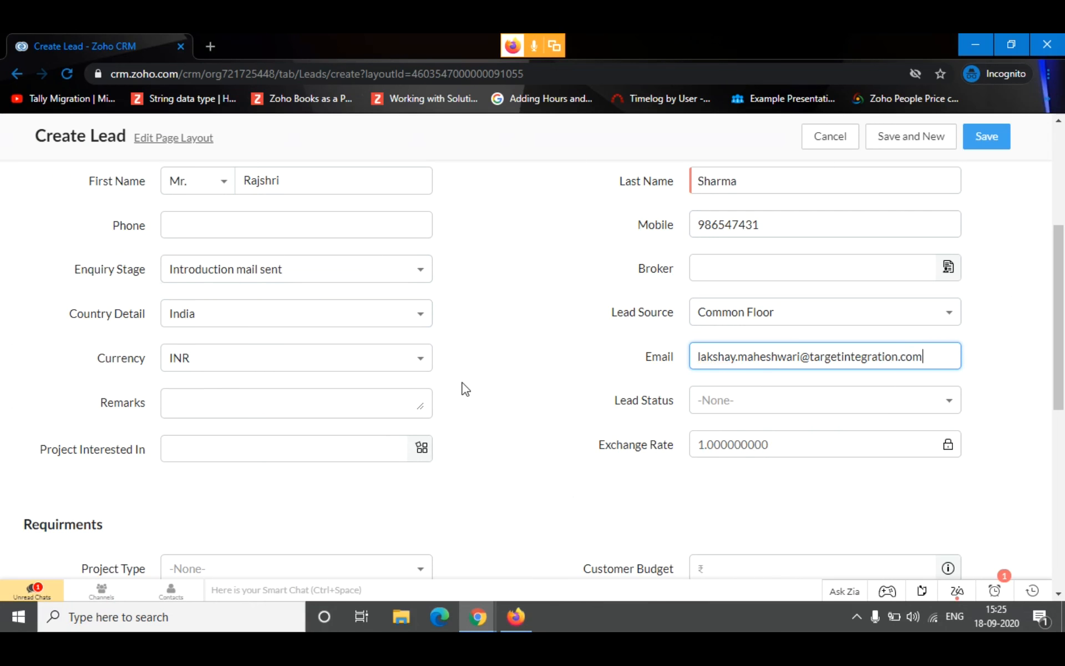
Set the Lead Status to Contacted
left_click(397, 411)
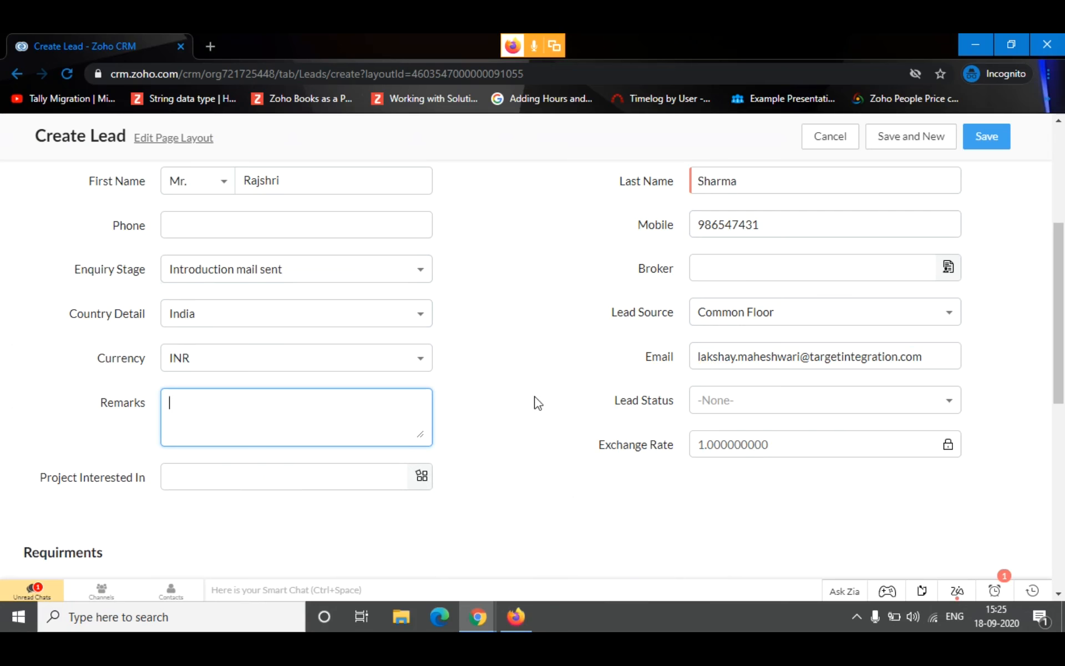
left_click(727, 407)
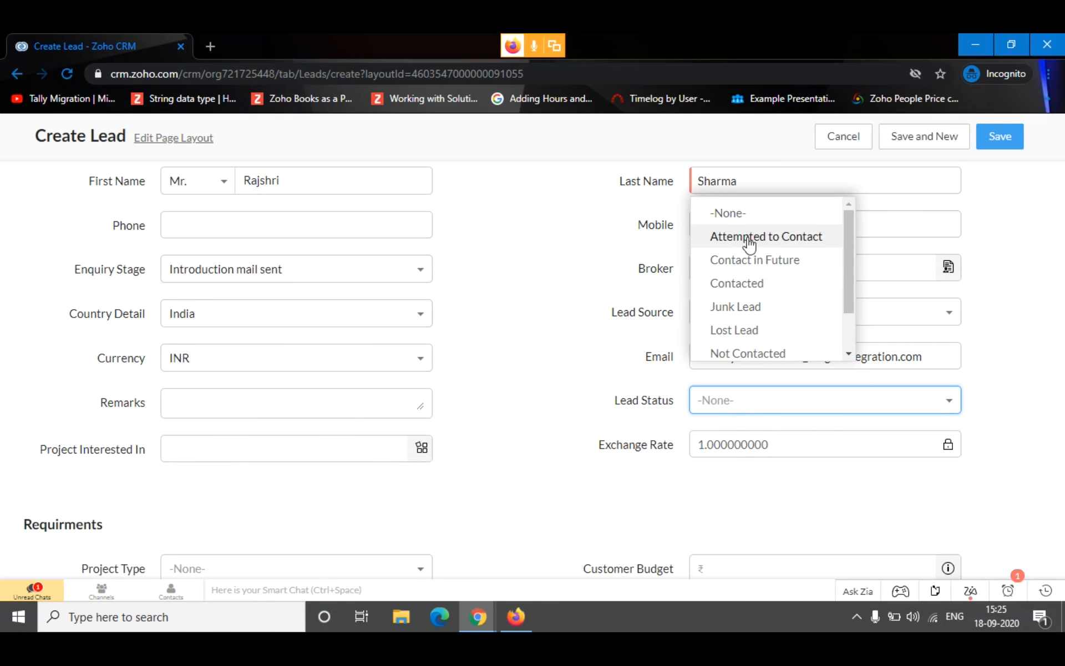
left_click(764, 285)
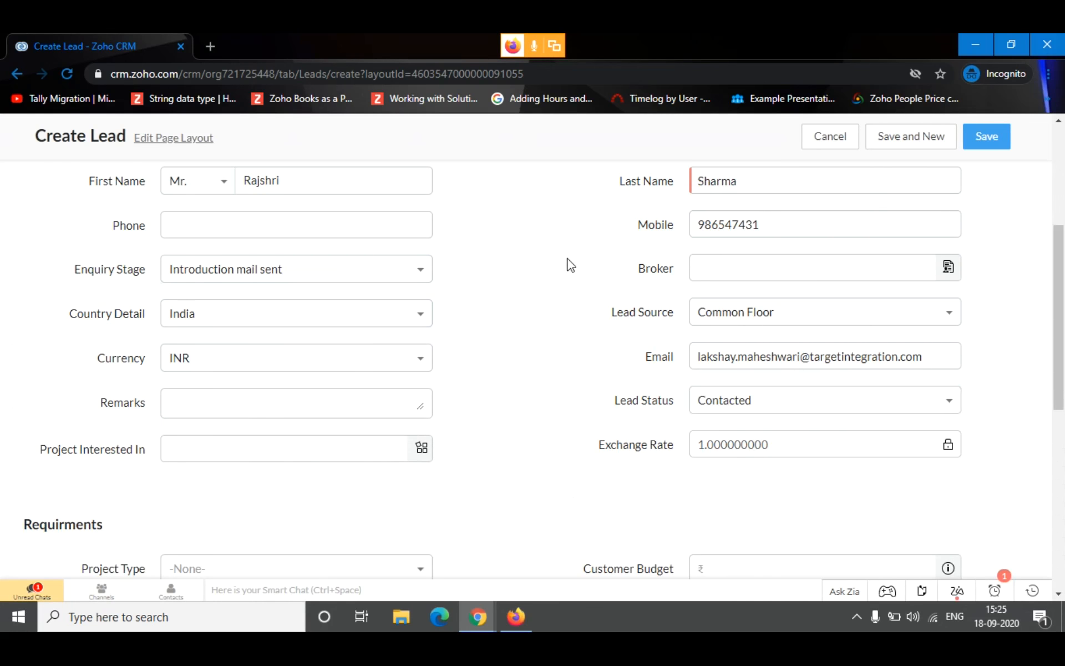
Assign the Alpha project to the lead as the Project Interested In
scroll(372, 300, "down", 5)
scroll(222, 327, "up", 2)
left_click_drag(19, 330, 319, 331)
left_click(319, 331)
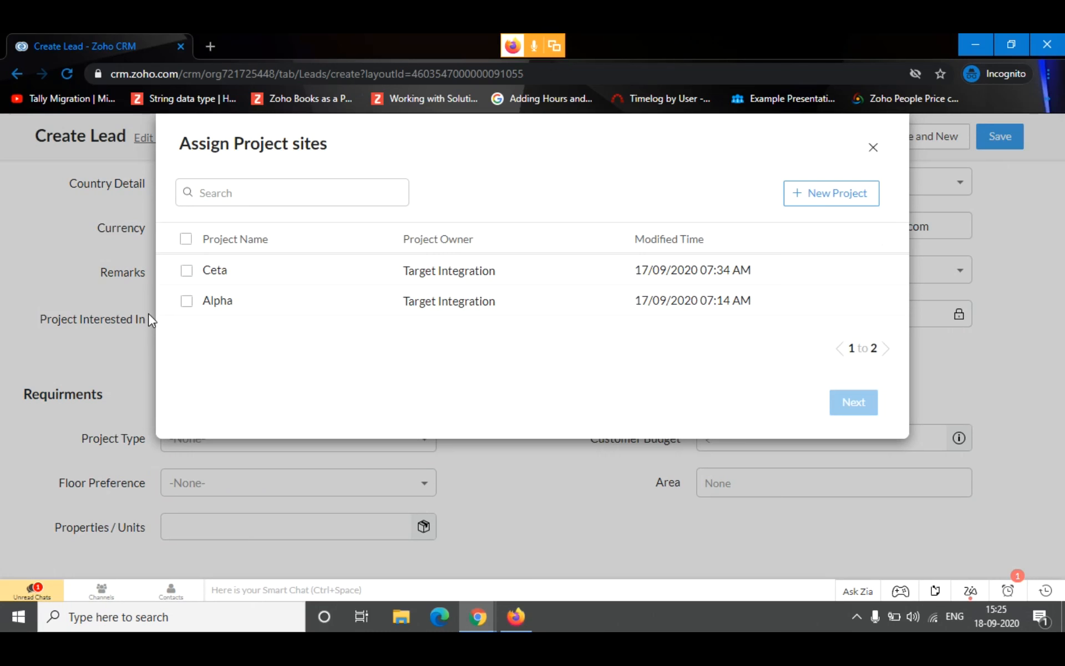
left_click(188, 301)
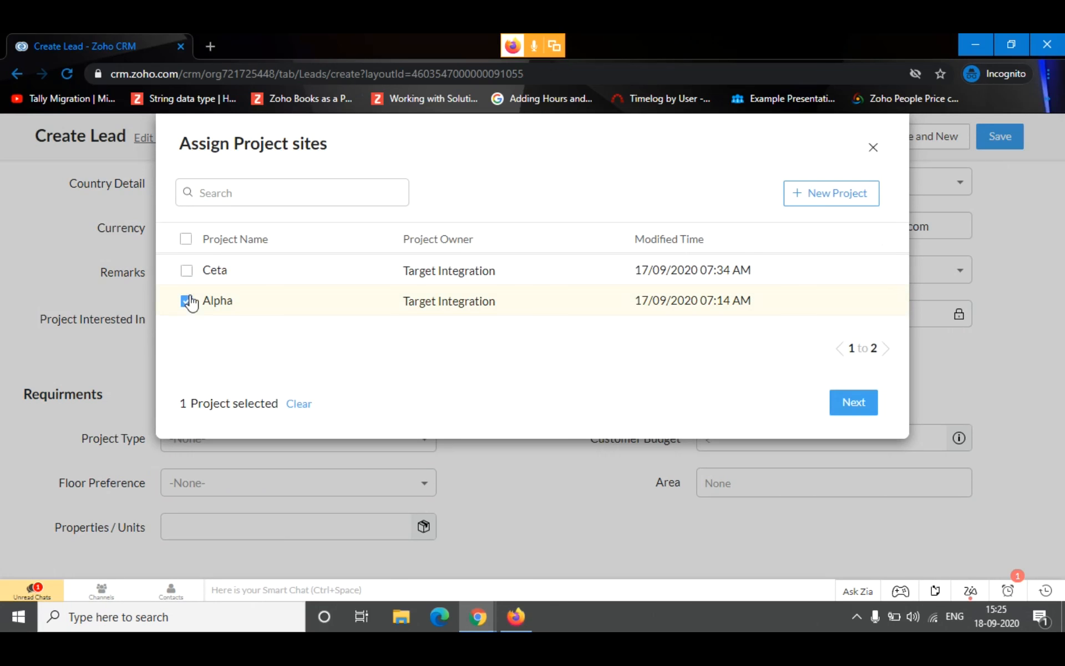
left_click(866, 408)
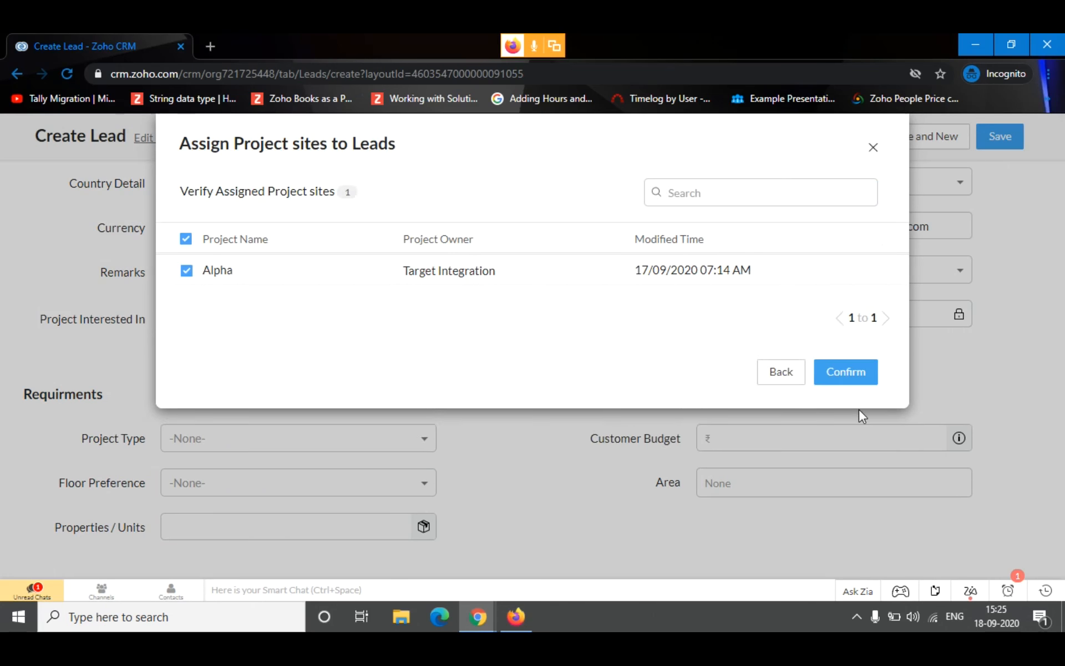
left_click(863, 368)
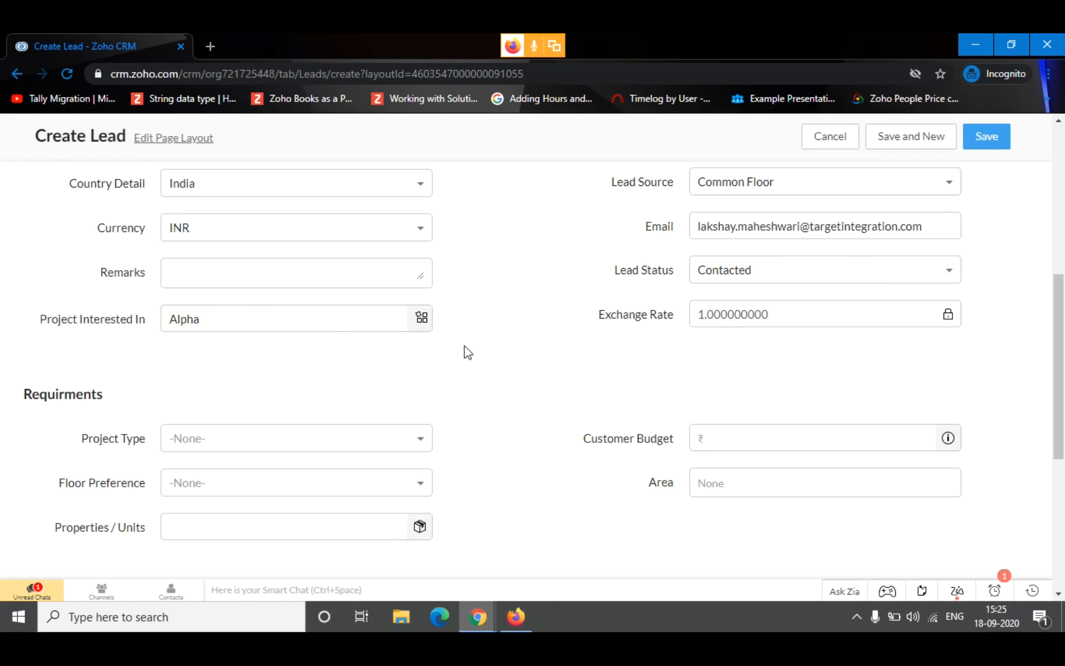
Set the Project Type in the lead's requirements to Residential
left_click_drag(103, 394, 24, 394)
left_click(234, 395)
left_click_drag(114, 391, 34, 393)
left_click(165, 382)
left_click_drag(103, 394, 21, 395)
left_click(307, 399)
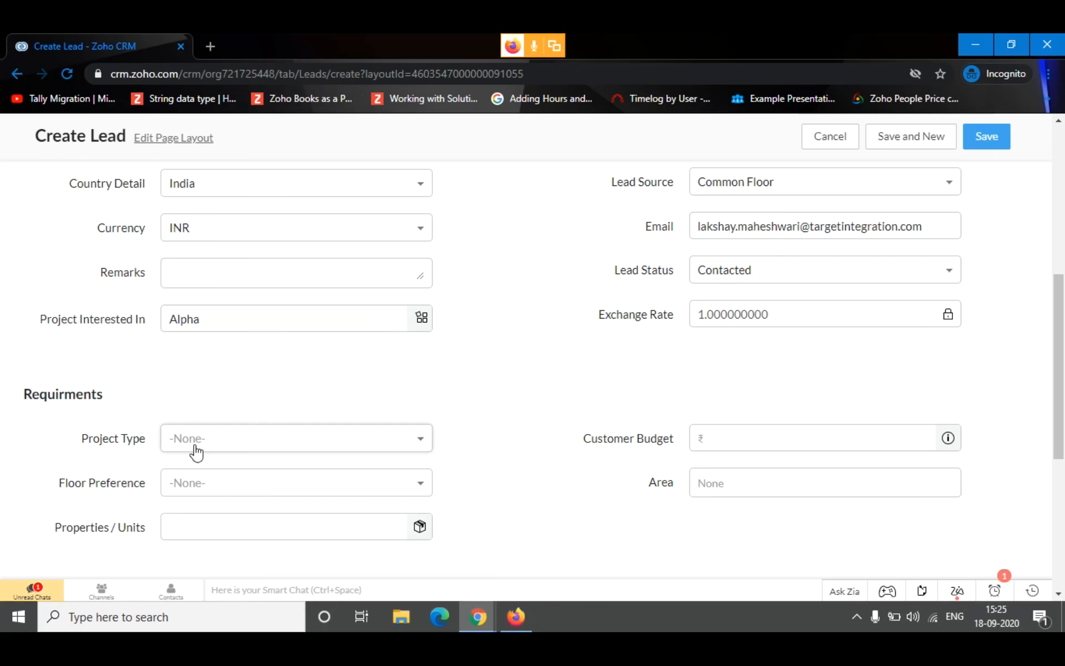
left_click(245, 442)
left_click(211, 315)
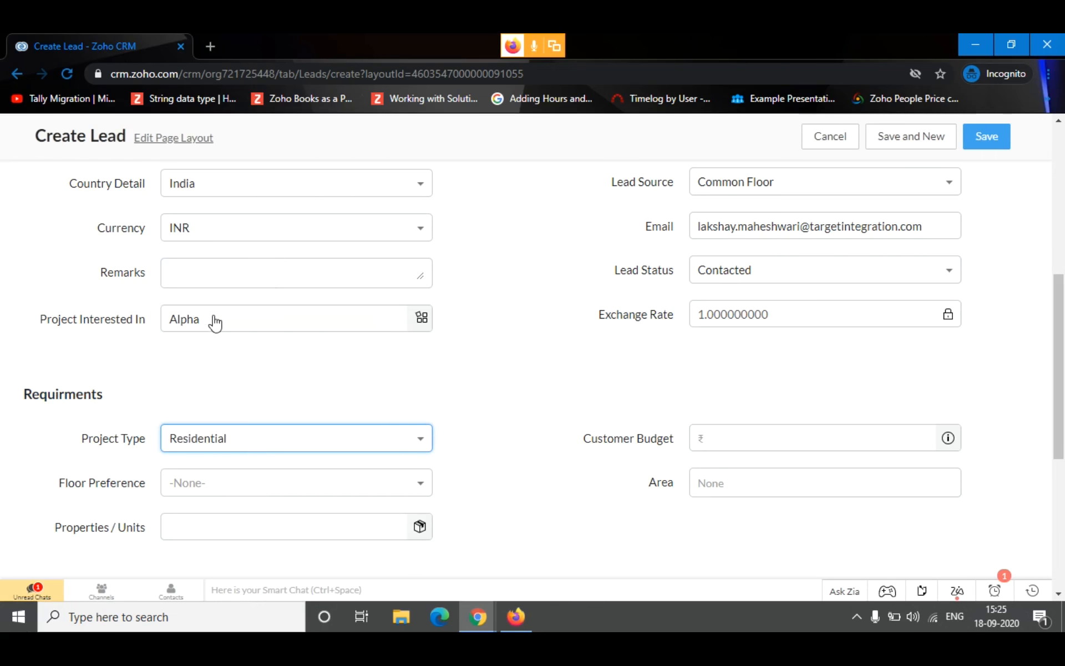
Check the other project type options and enter a Customer Budget of 100000
scroll(511, 385, "down", 2)
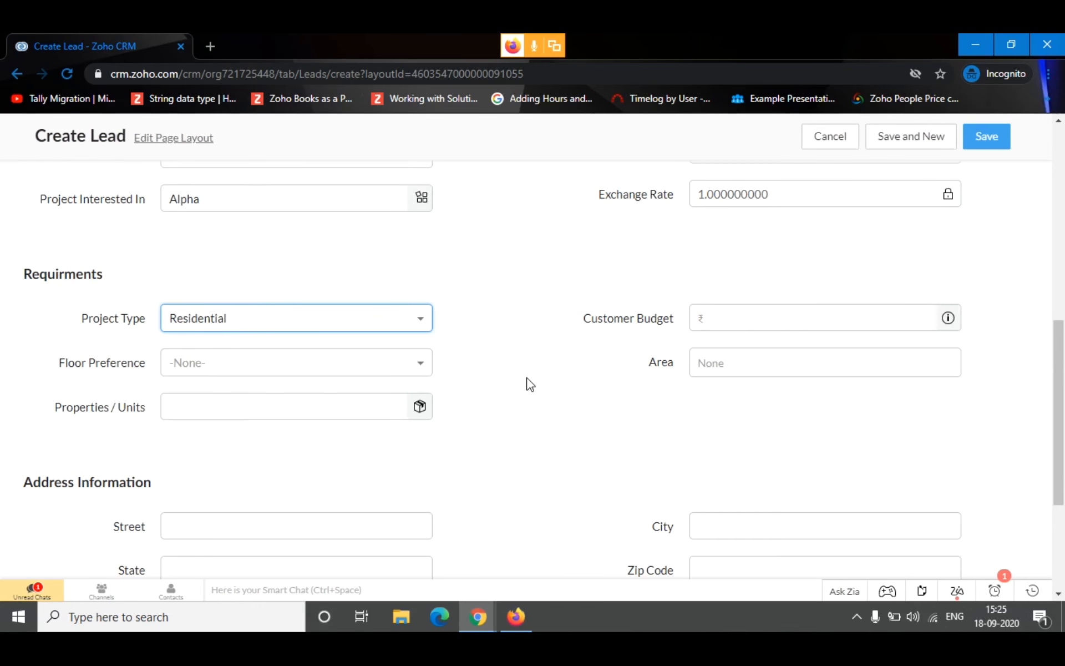
left_click(261, 311)
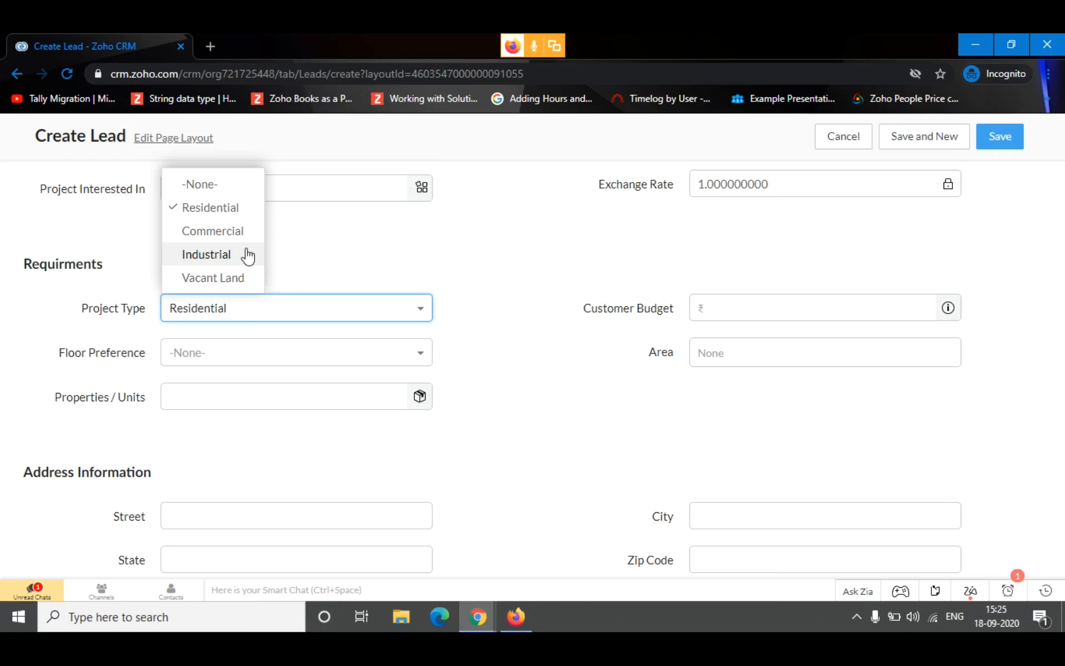
left_click(756, 320)
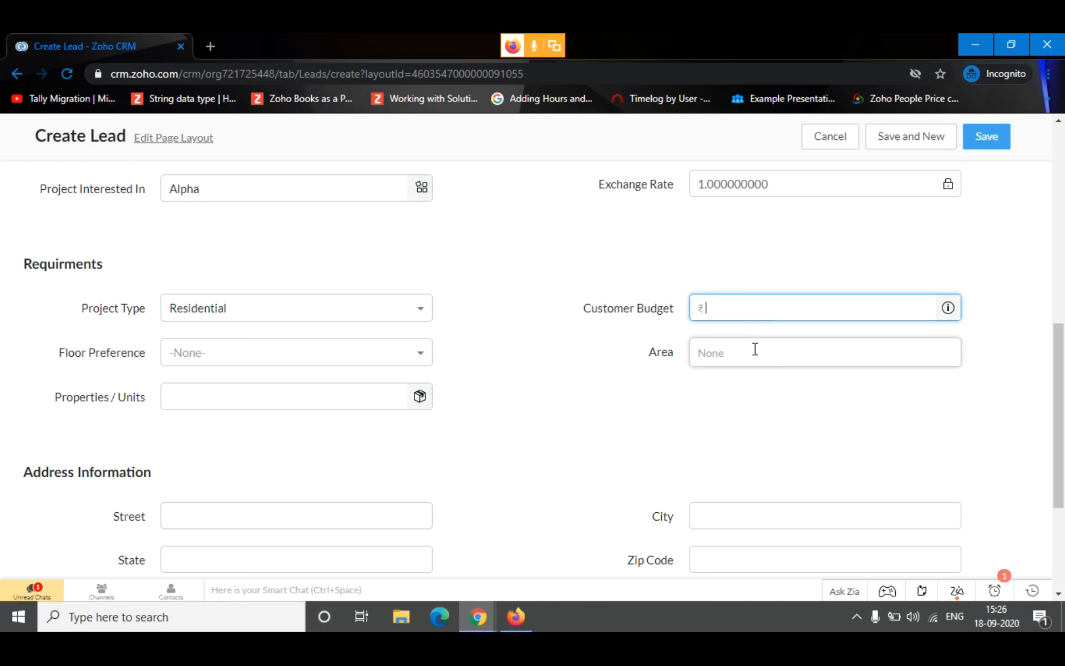
type("100000")
left_click(509, 355)
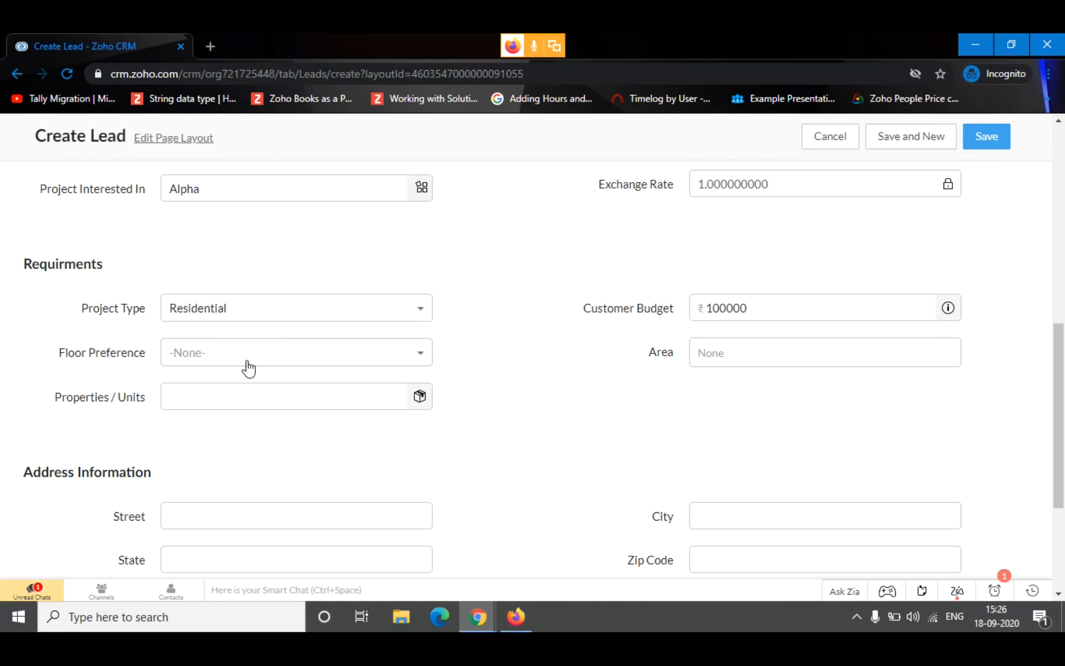
Set the lead's Floor Preference to 6
left_click_drag(54, 362, 138, 364)
left_click(328, 359)
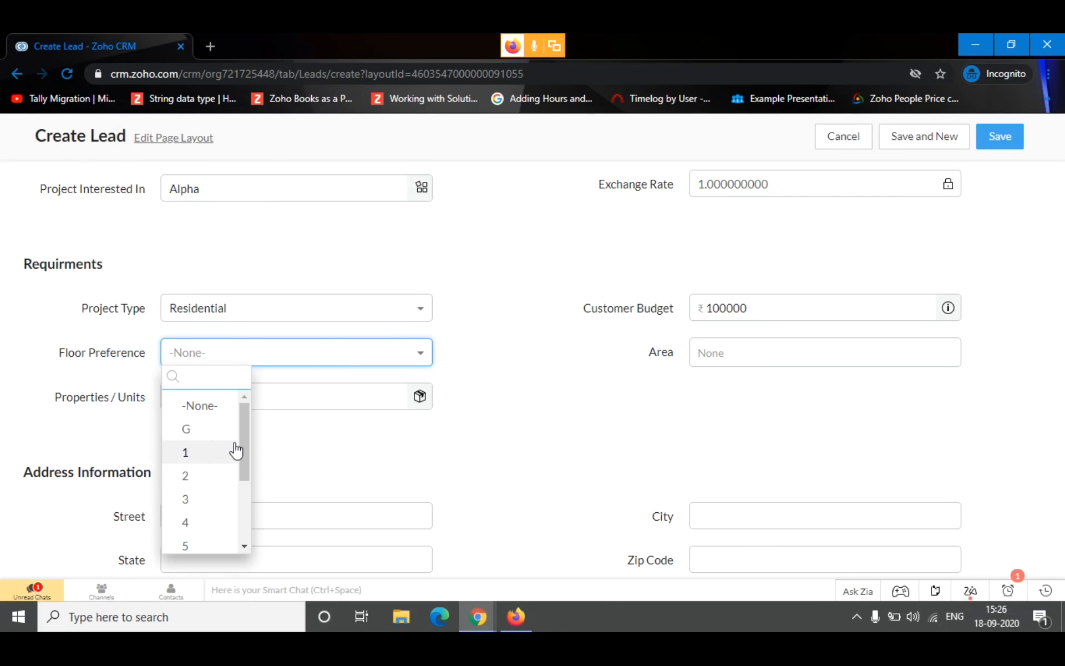
scroll(185, 471, "down", 3)
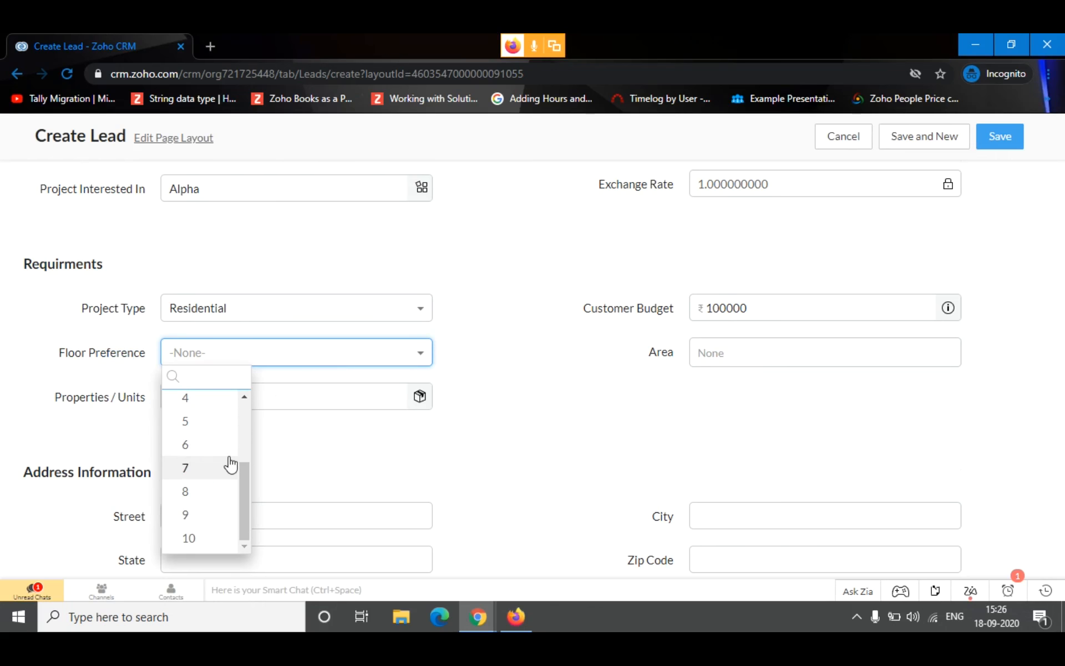
left_click(191, 449)
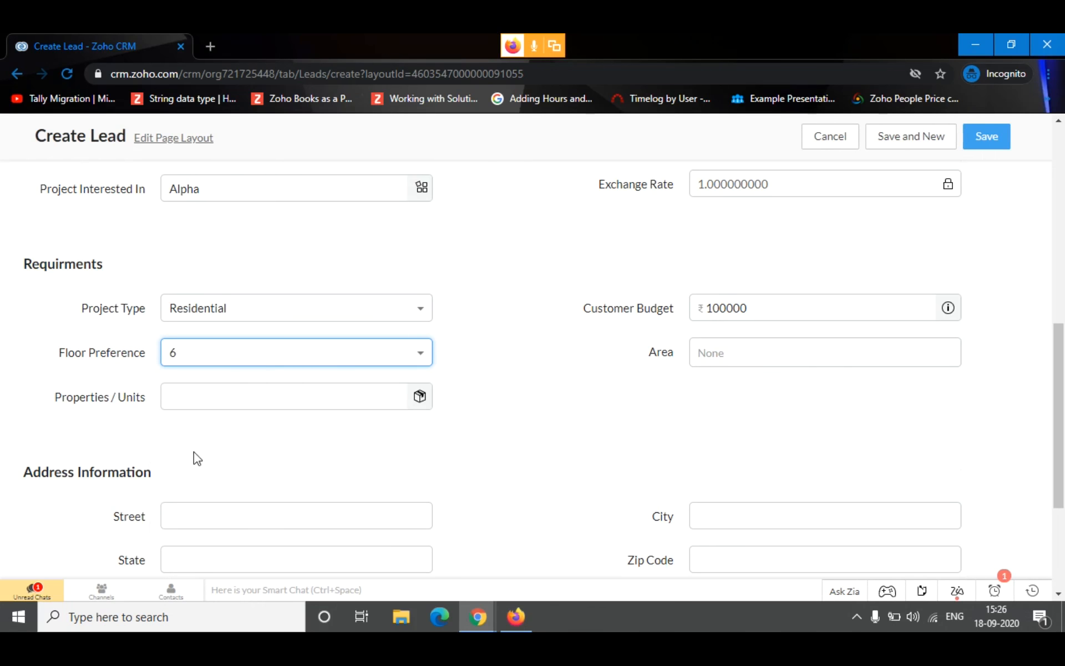
Add DLF as the preferred Area and choose unit B - 117 under Properties / Units
left_click(741, 351)
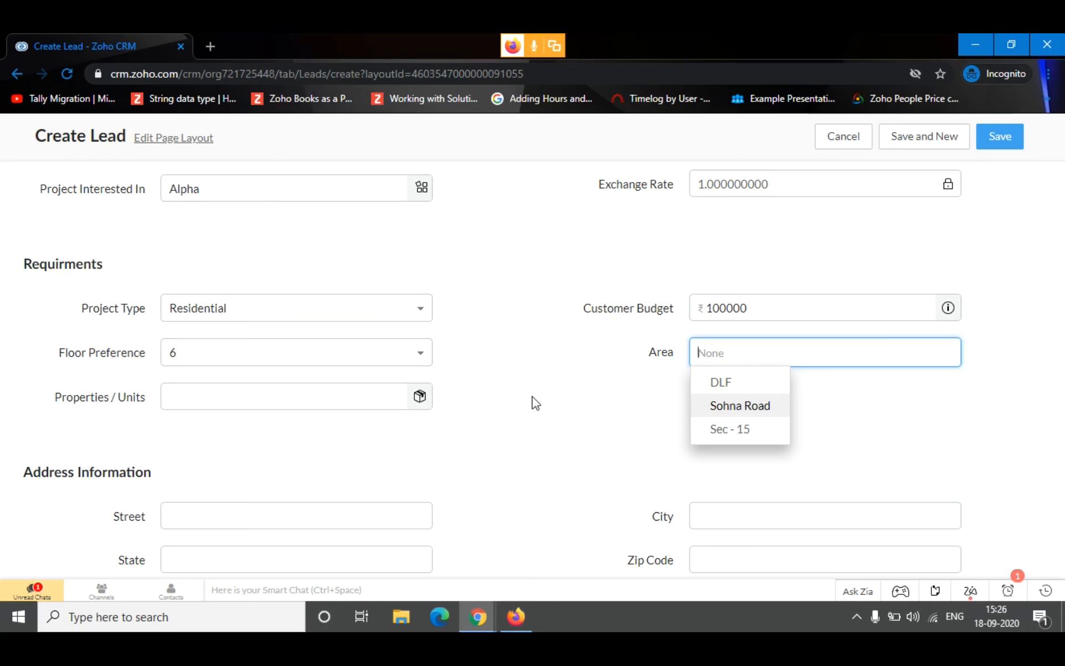
left_click(748, 380)
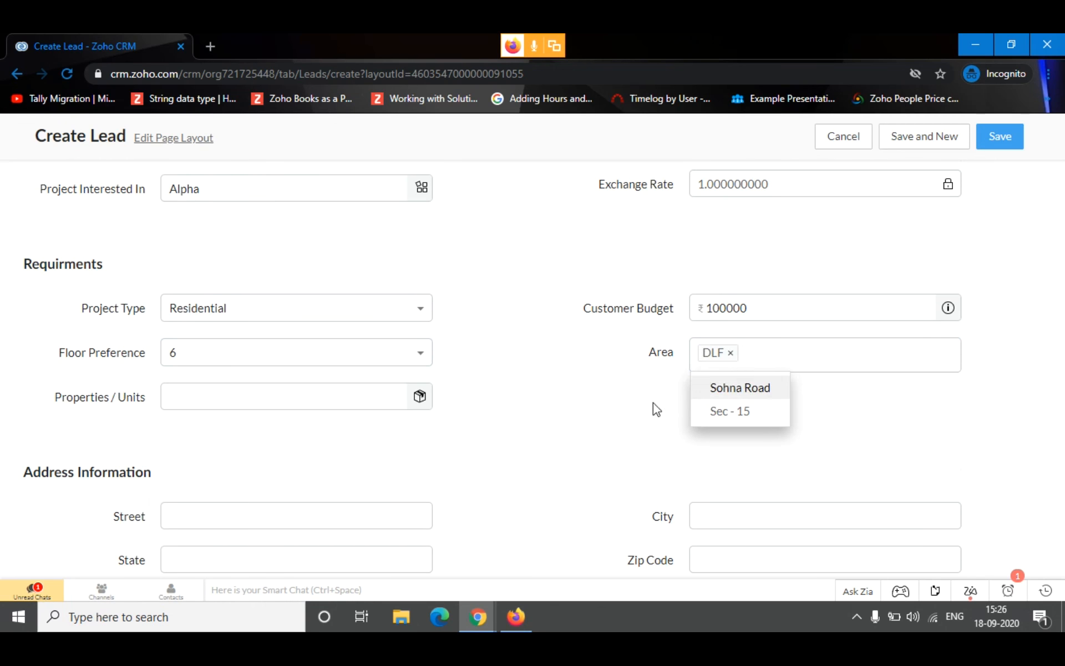
left_click(626, 408)
left_click_drag(50, 398, 568, 418)
left_click(265, 399)
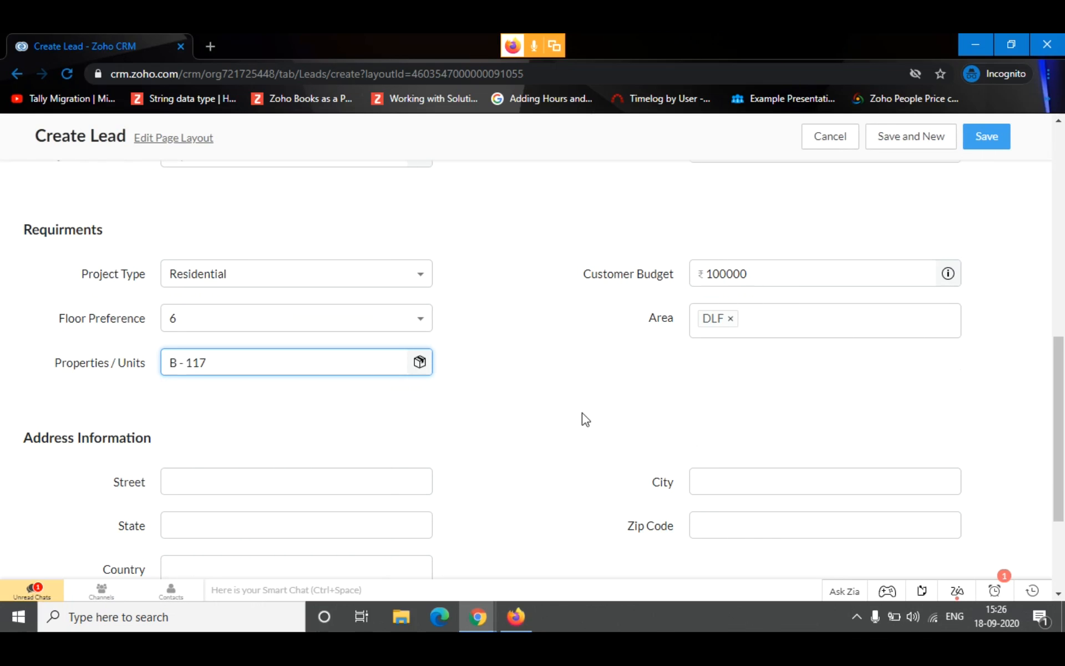
Check the Address Information and Description sections, leaving them blank, and save the new lead
scroll(286, 421, "down", 1)
scroll(285, 422, "down", 3)
scroll(169, 404, "up", 2)
scroll(169, 333, "down", 2)
left_click_drag(169, 272, 19, 256)
left_click(235, 254)
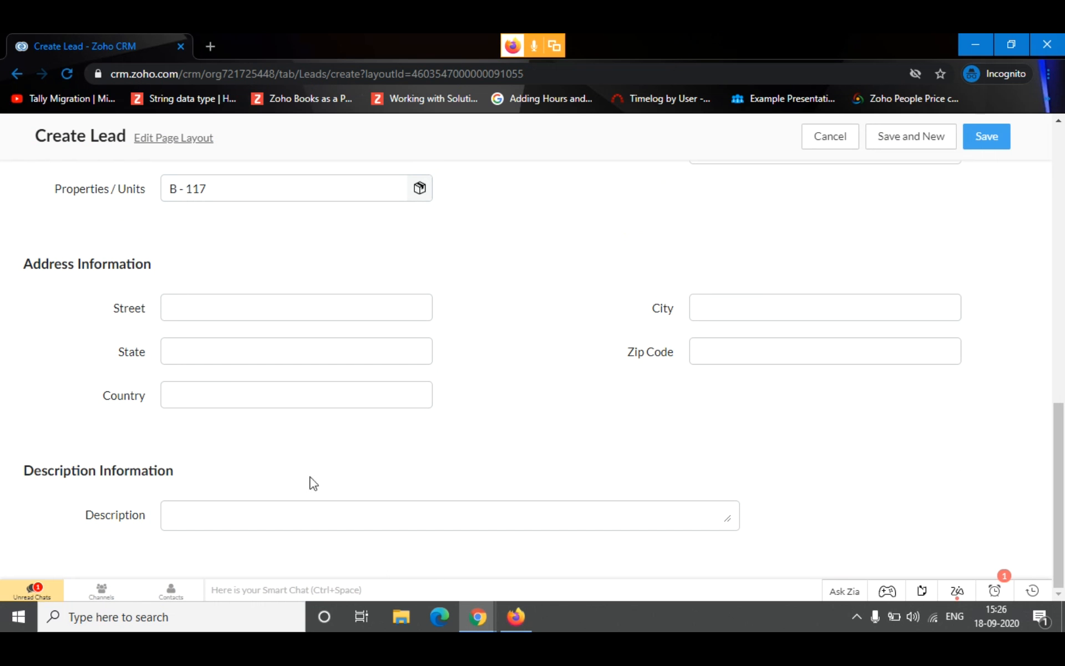
double_click(80, 516)
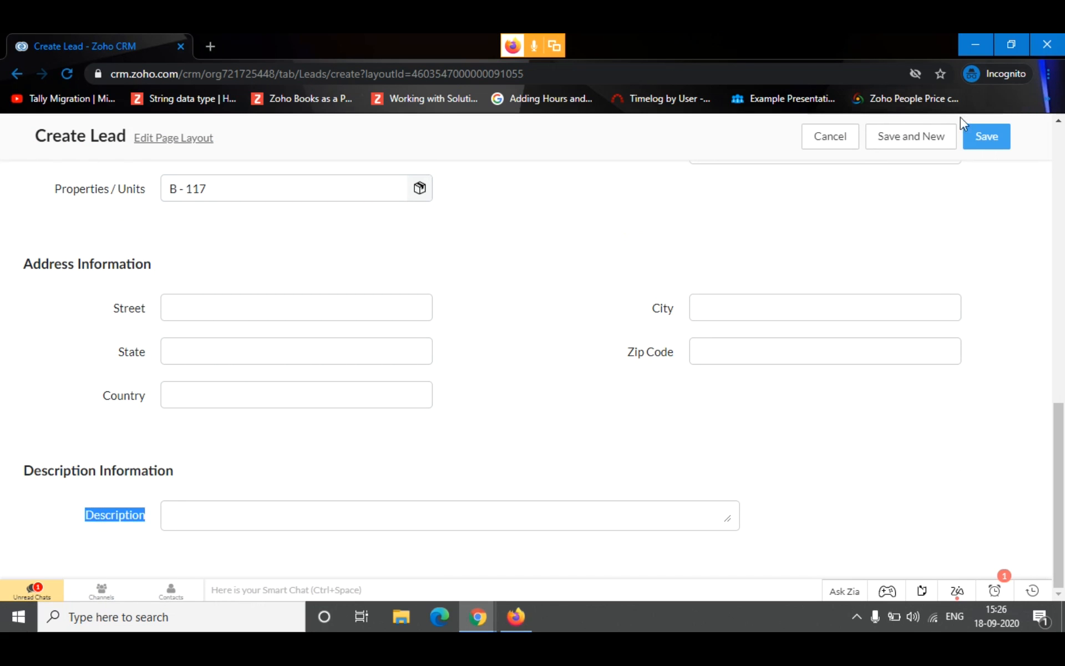
left_click(984, 144)
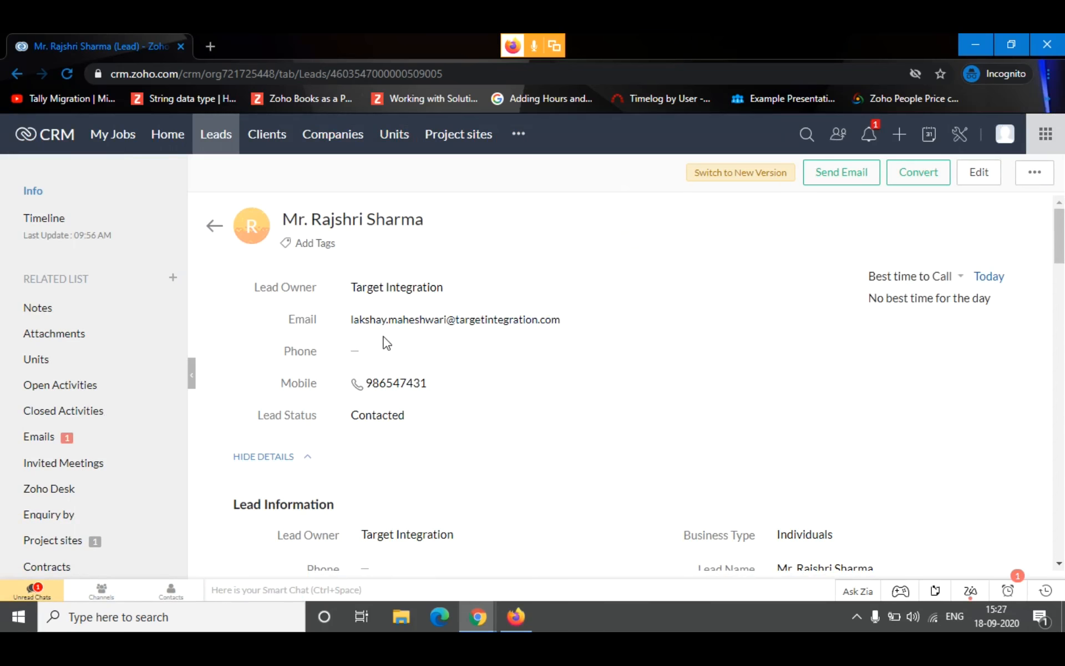
Review the saved lead's related Emails and Project sites lists
scroll(383, 340, "down", 2)
left_click(84, 441)
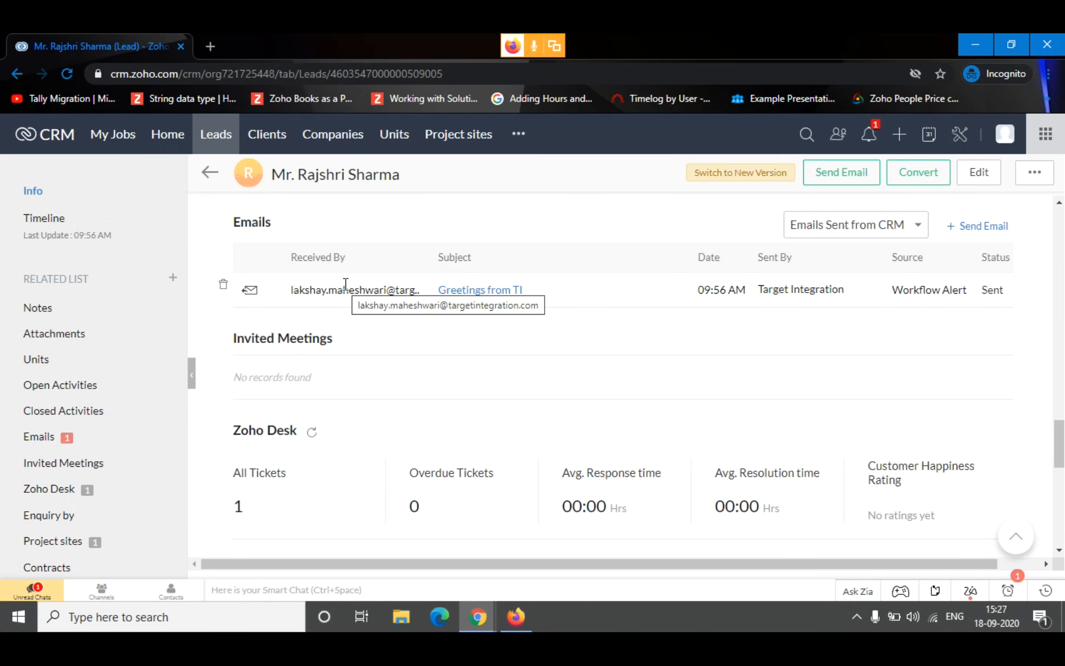
left_click(76, 544)
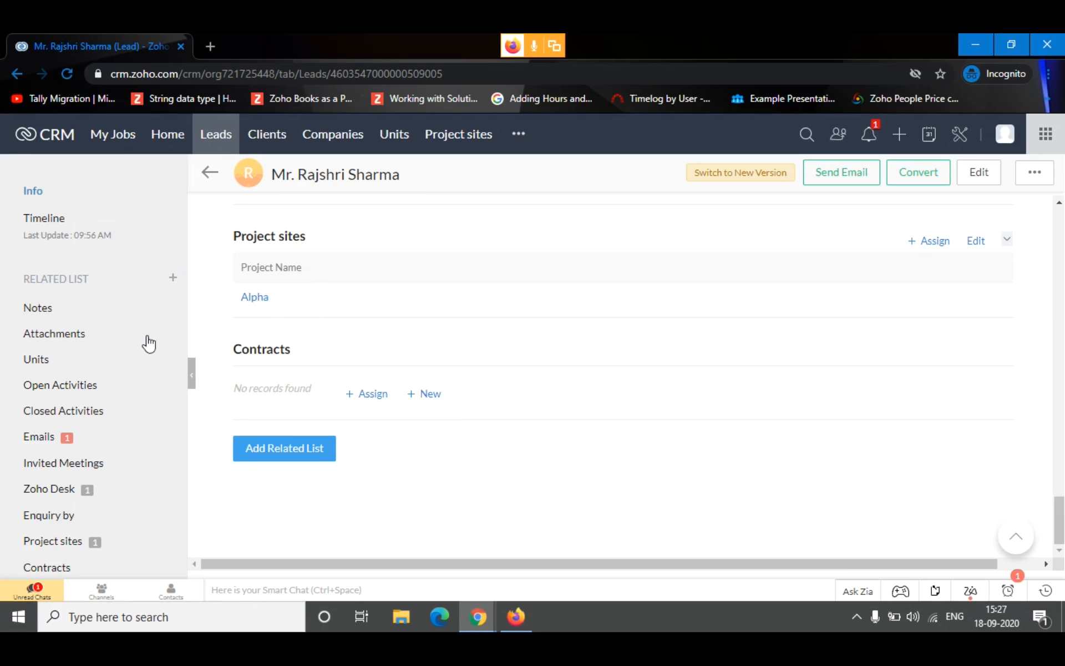
Create a task under the lead's Open Activities with the subject "To call the customer on 20th September 2020"
left_click(86, 391)
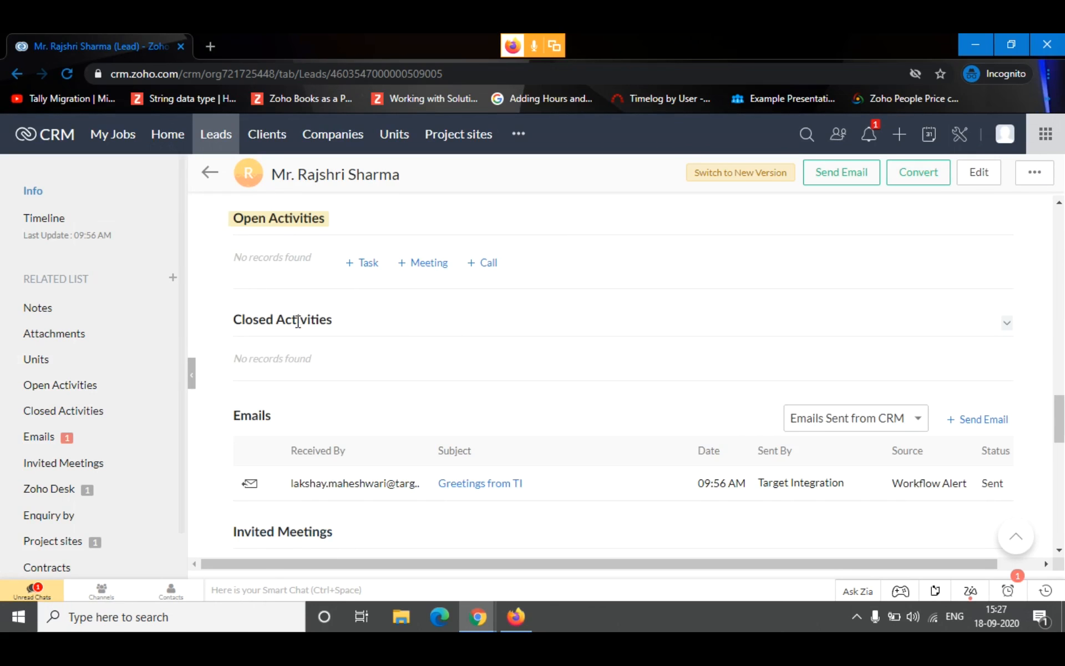
left_click(378, 264)
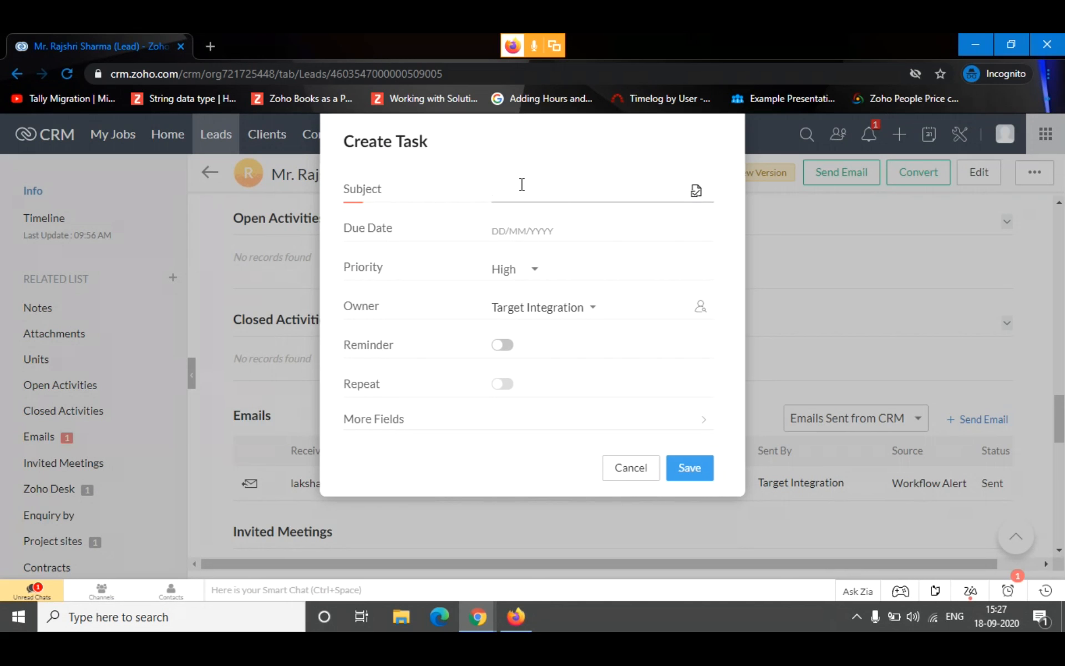
type("To")
key("Home")
type("callon")
key("BackSpace")
key("BackSpace")
type("the customer on 20th Sept")
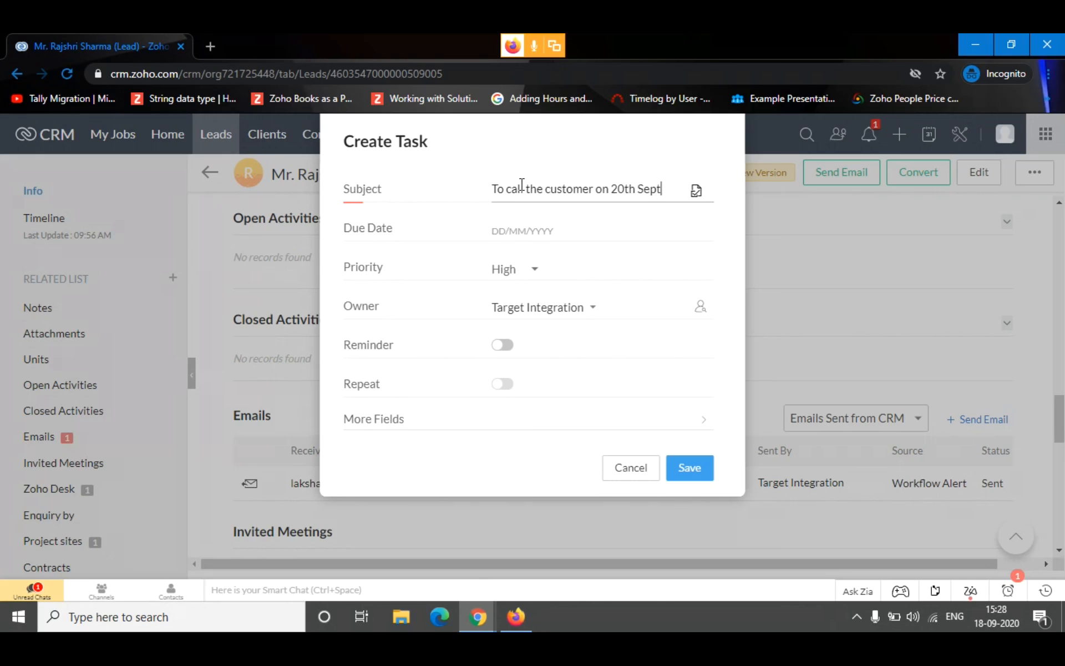
type("ember w0w")
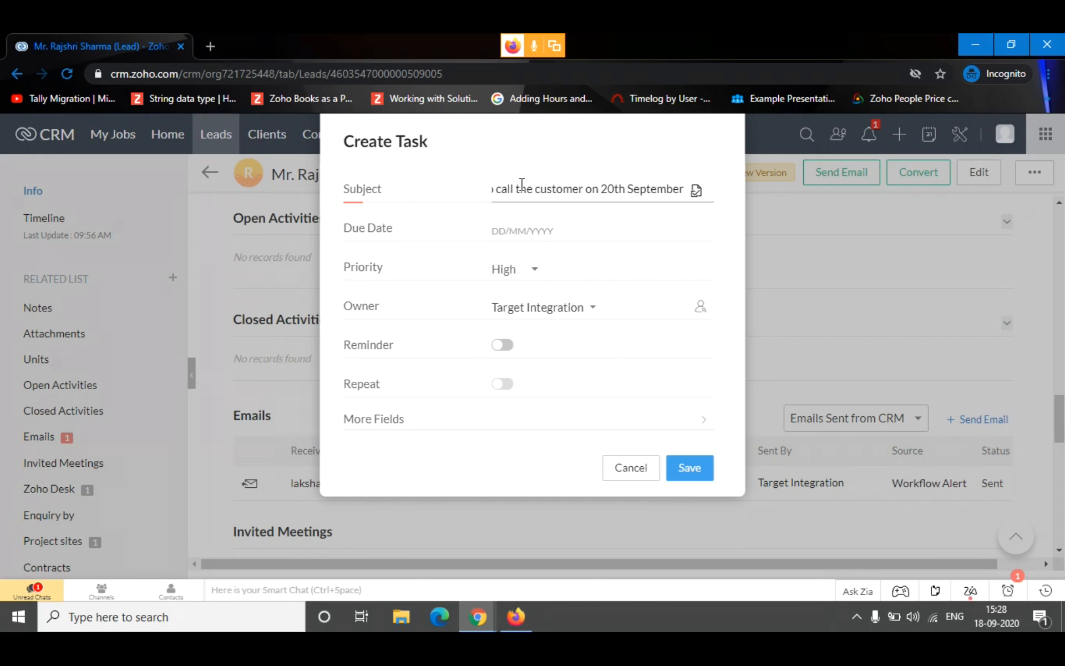
key("BackSpace")
key("BackSpace")
key("BackSpace")
type("2020")
Set the task's due date to 21/09/2020 and its priority to Normal, and save it
left_click(506, 229)
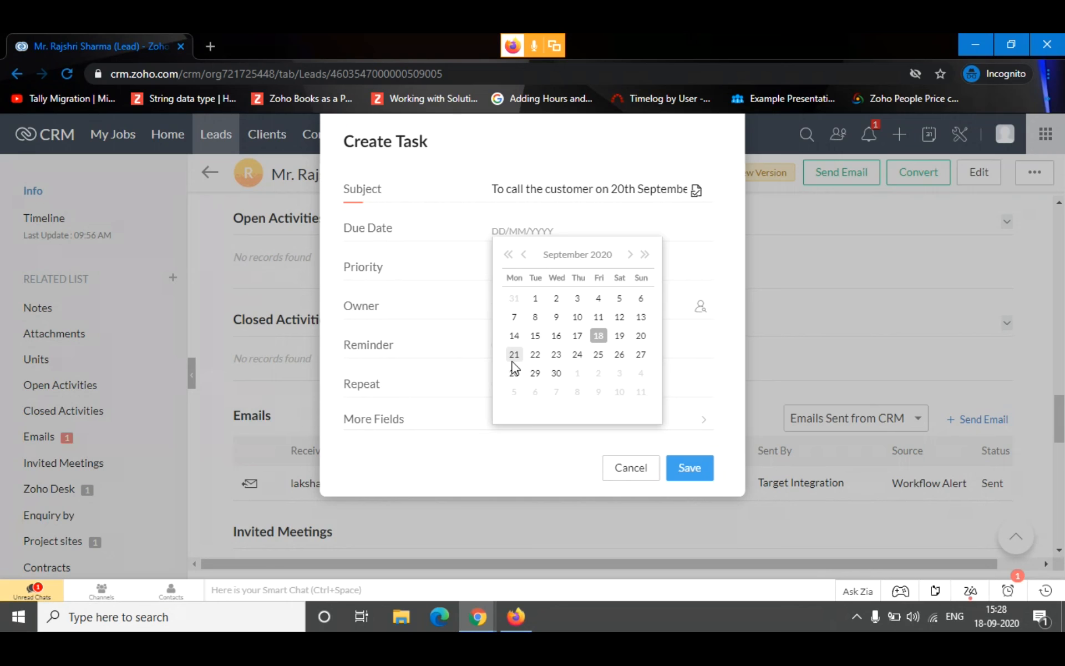
left_click(514, 355)
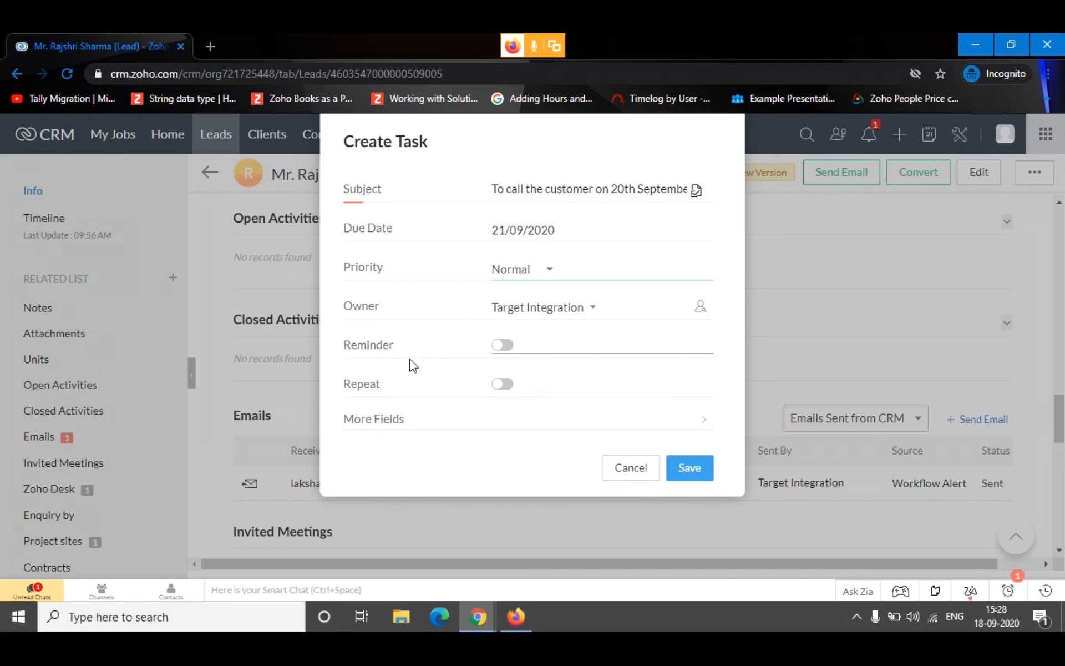
left_click(691, 476)
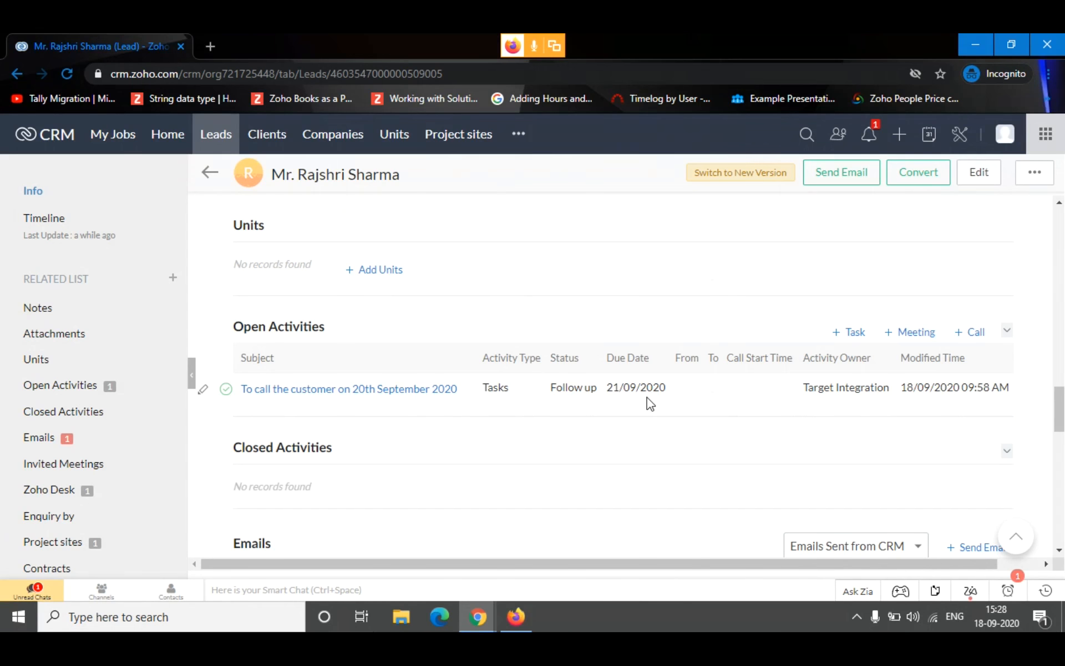
Check the activity reminders list and close it
left_click(1008, 593)
left_click(1006, 591)
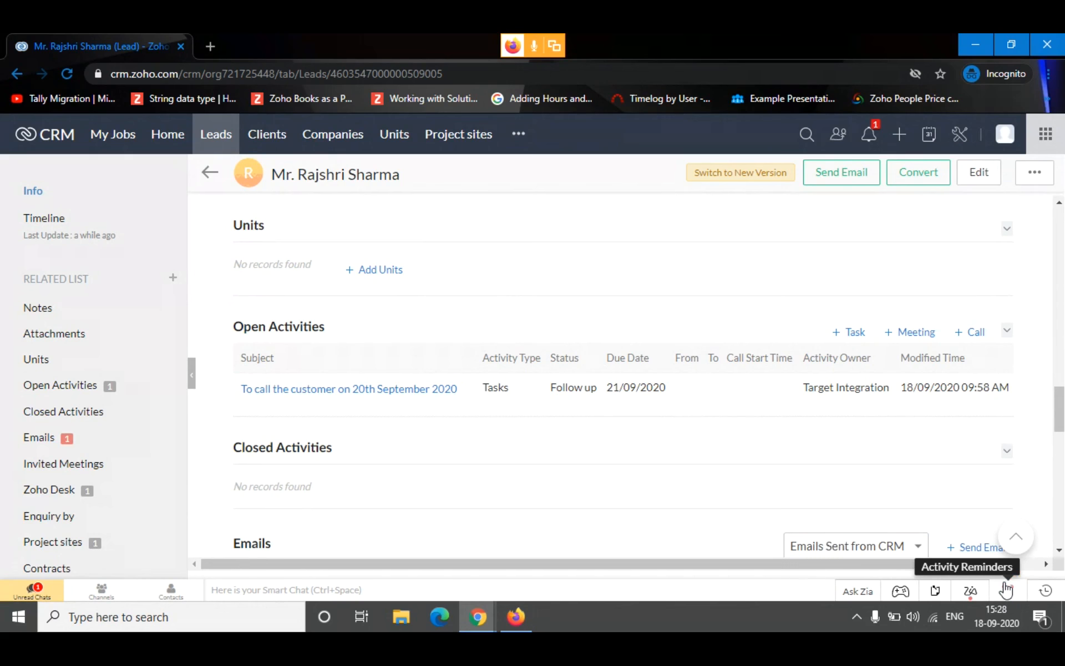
left_click(1006, 591)
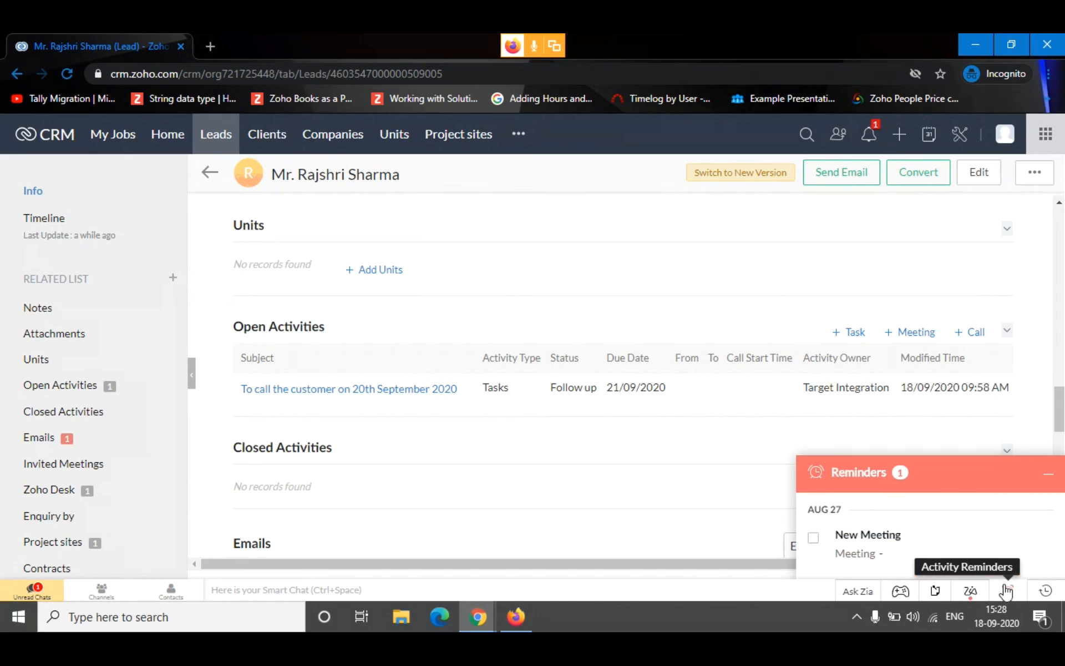
left_click(969, 491)
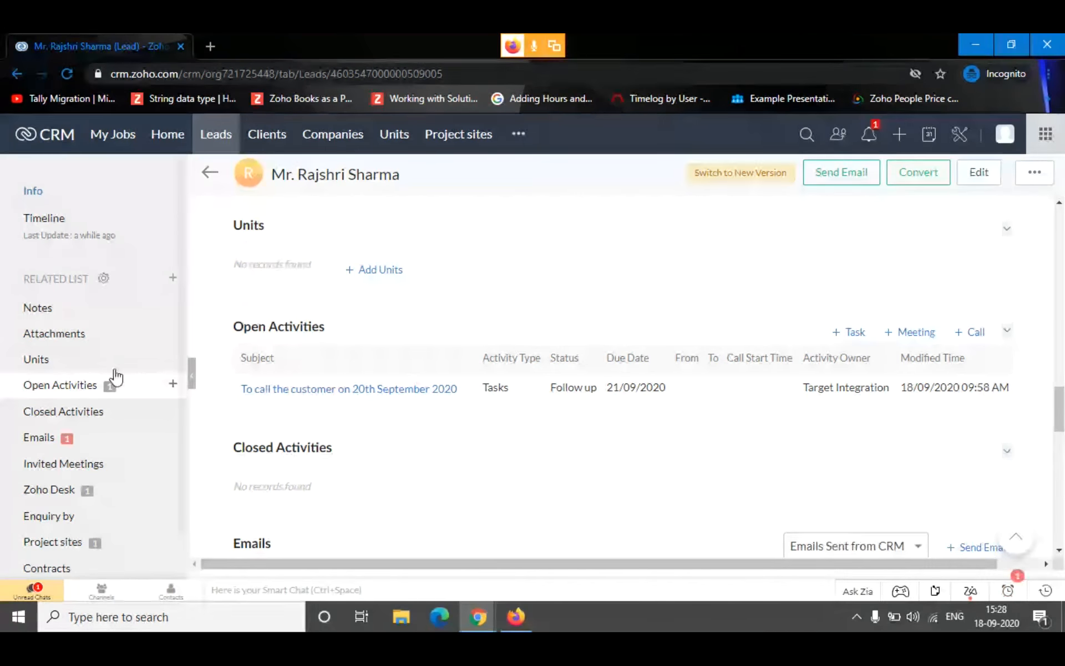
Edit the lead's Enquiry Stage to Interested in Booking and save the lead
scroll(886, 223, "up", 7)
scroll(886, 223, "up", 2)
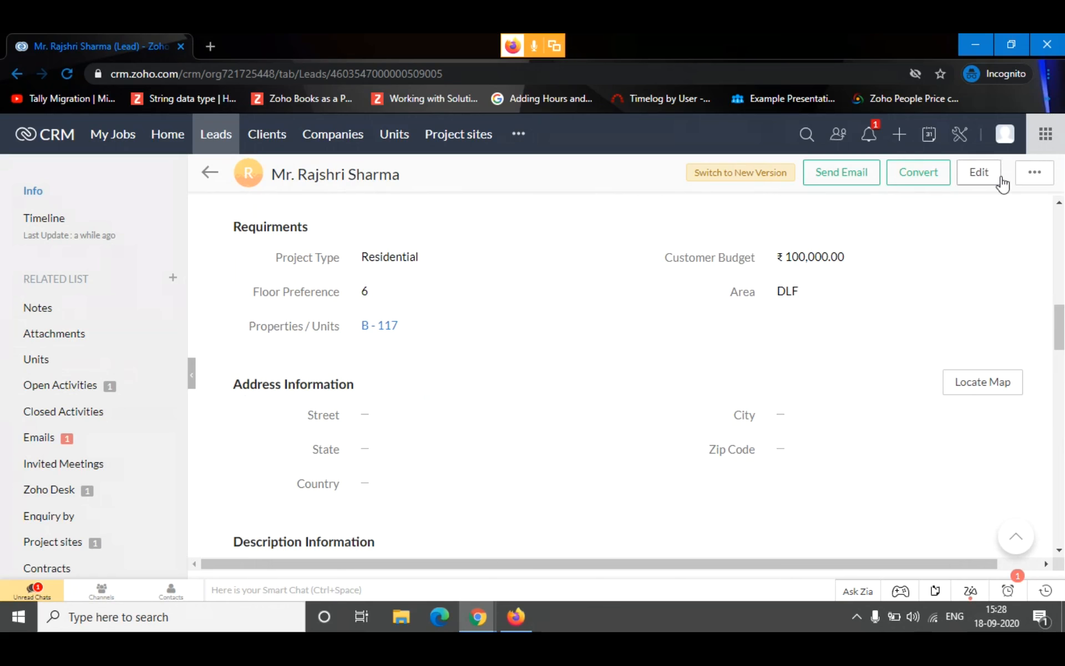
left_click(982, 174)
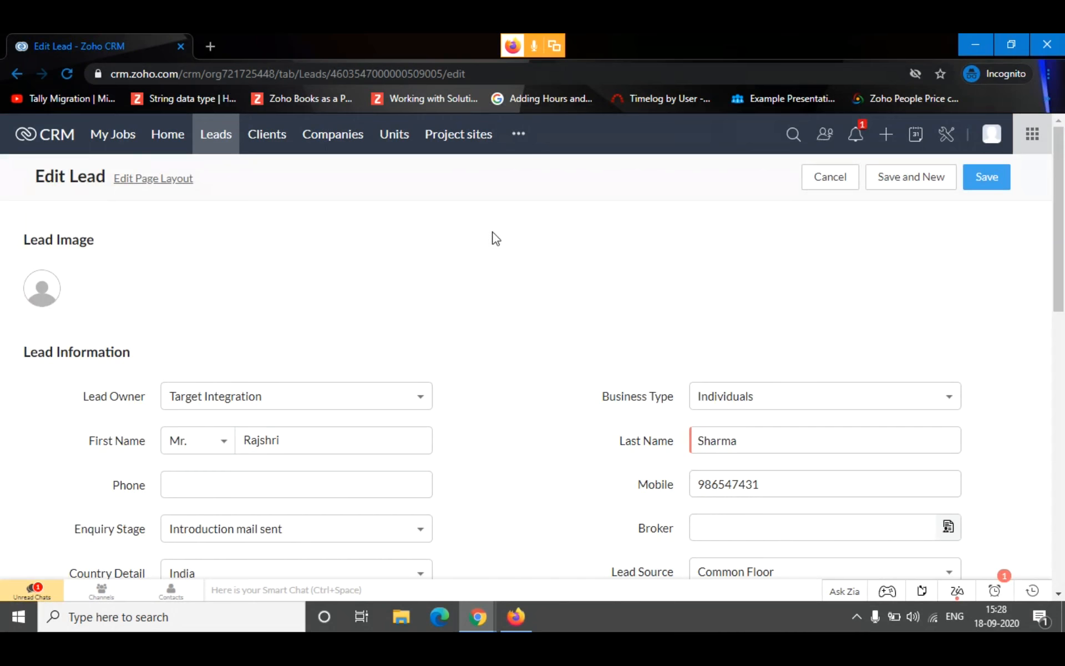
scroll(183, 486, "down", 2)
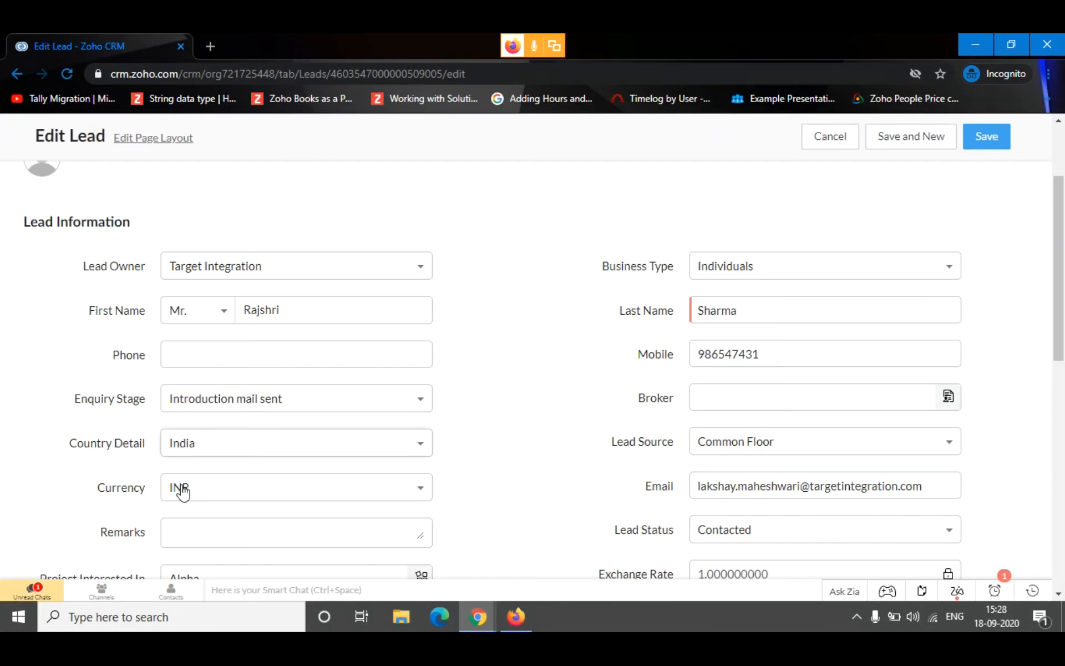
left_click(273, 404)
type("Intere")
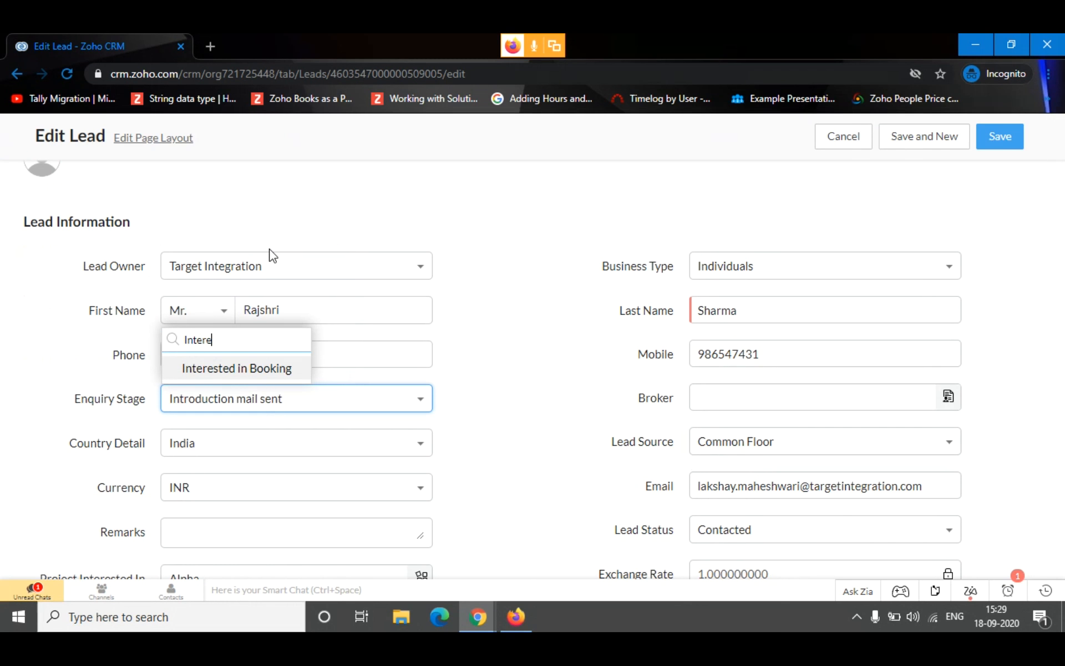
left_click(240, 369)
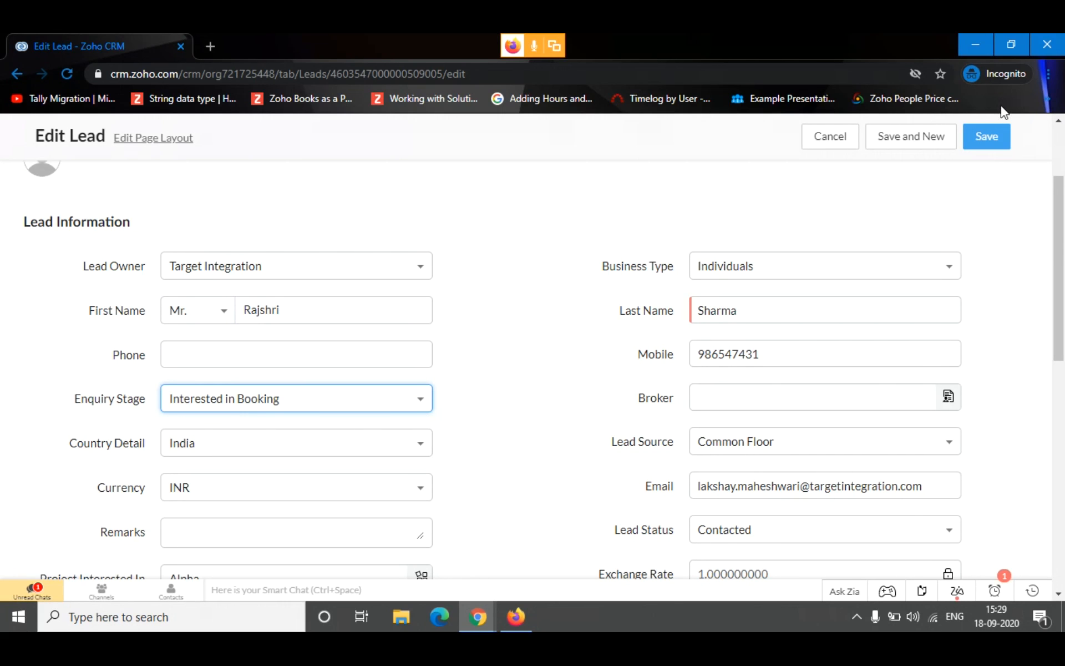
left_click(990, 135)
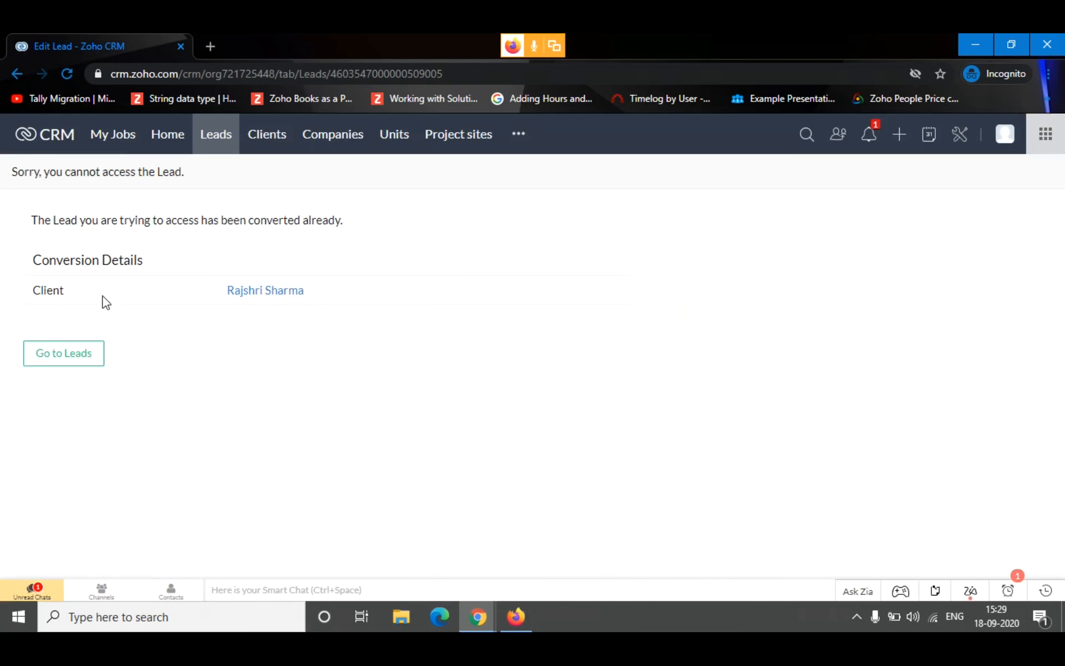
Read the lead's conversion message and check the Leads list for the converted lead
left_click_drag(345, 220, 49, 221)
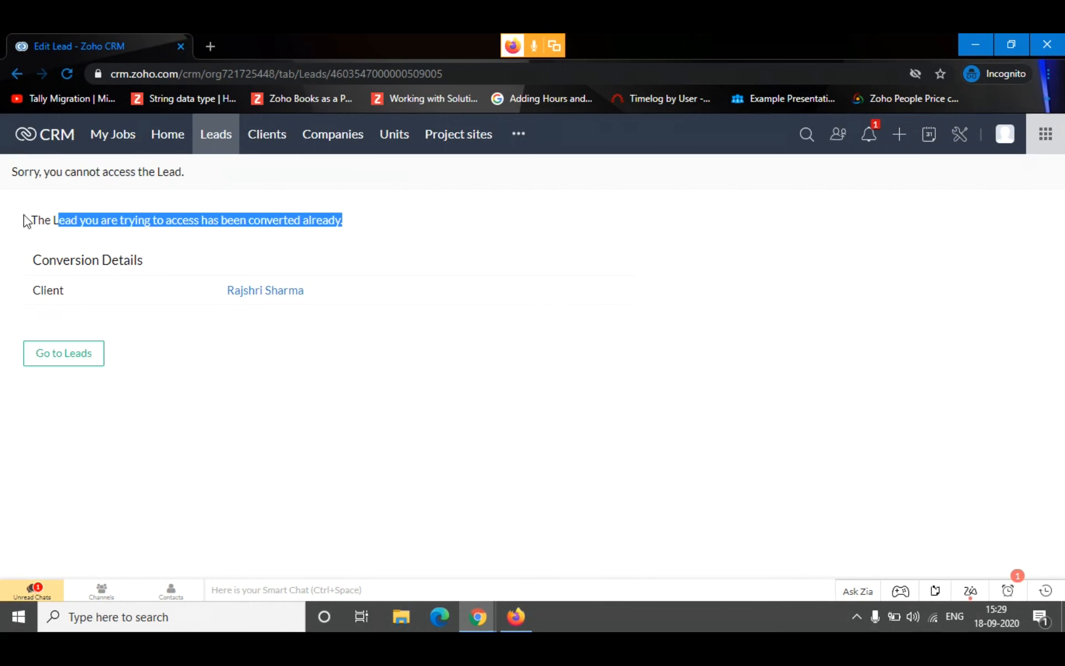
left_click(355, 233)
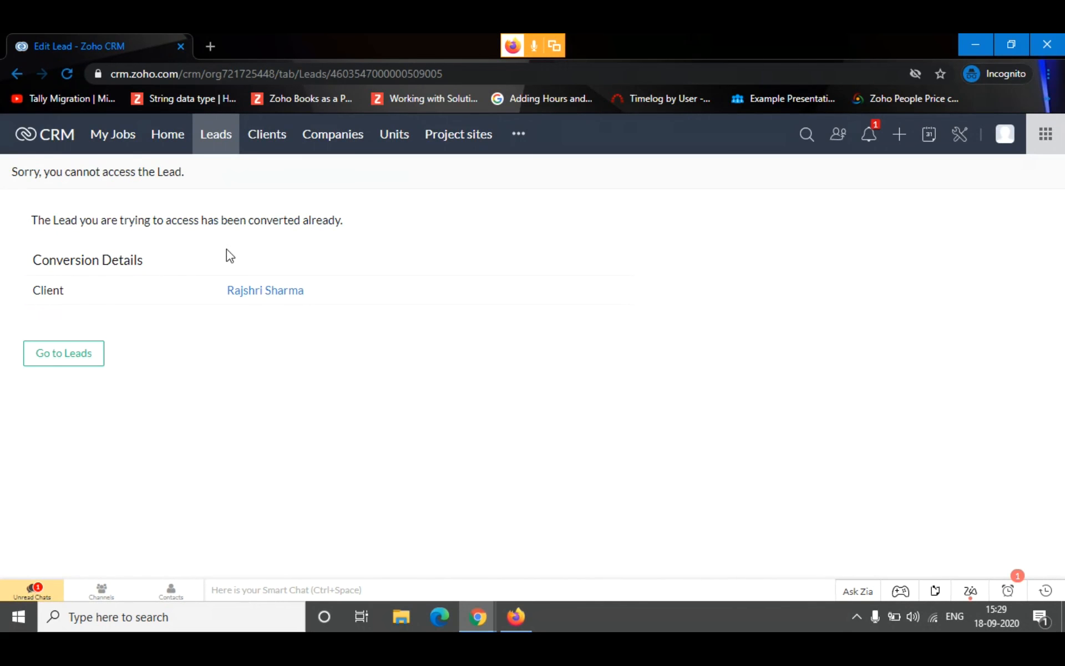
left_click_drag(347, 218, 165, 220)
left_click(450, 245)
left_click(222, 151)
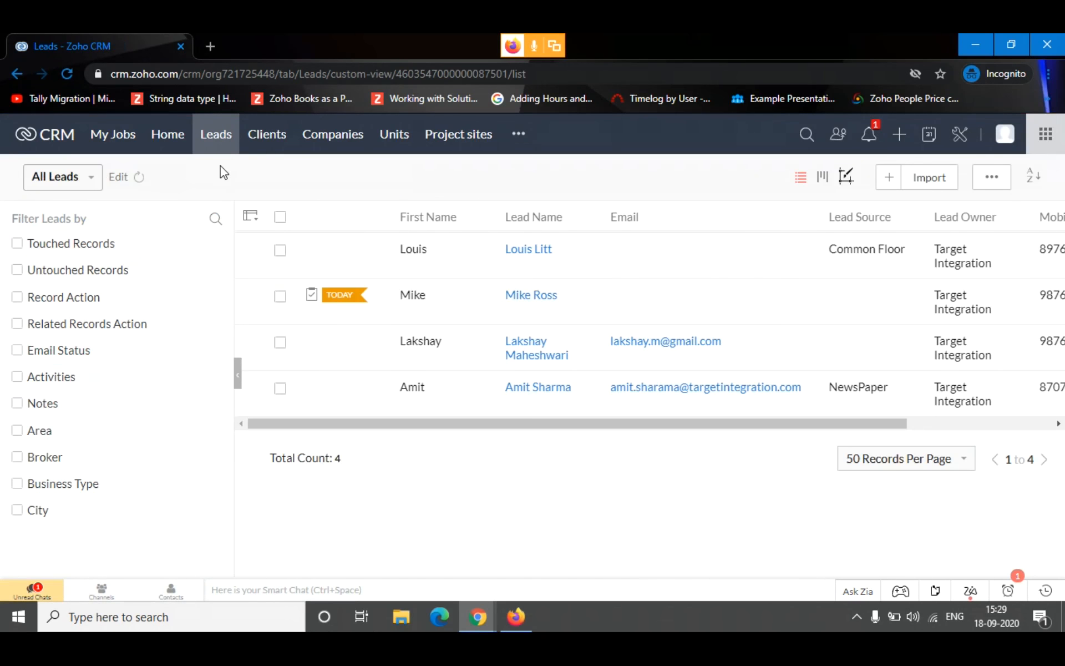
Refresh the Clients list and open the record of the client converted from the lead
left_click(252, 149)
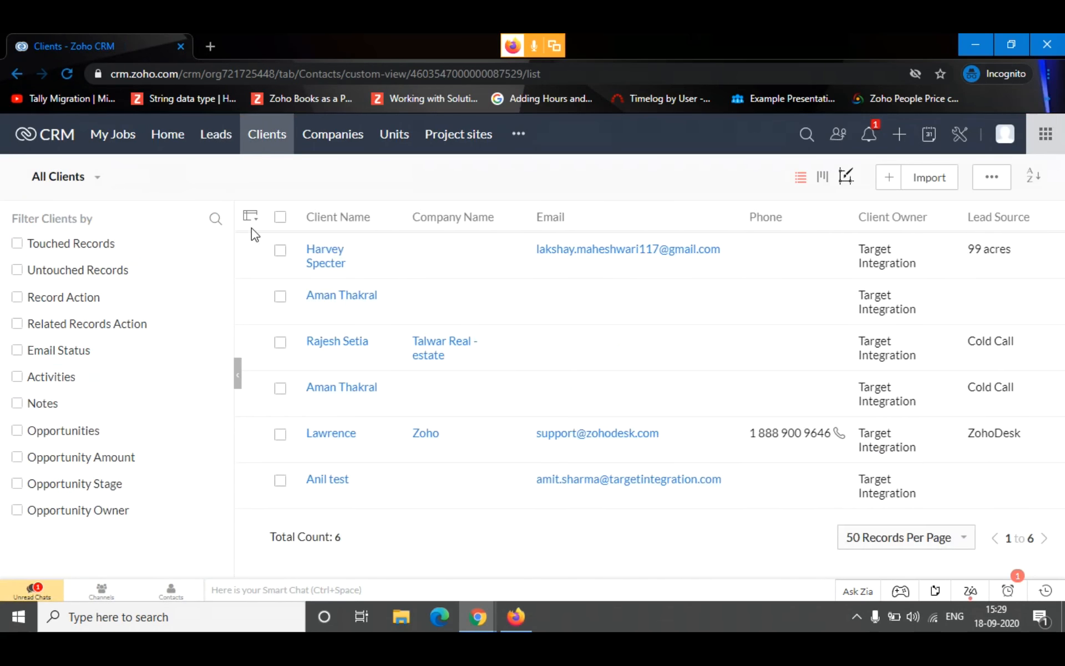
left_click(65, 76)
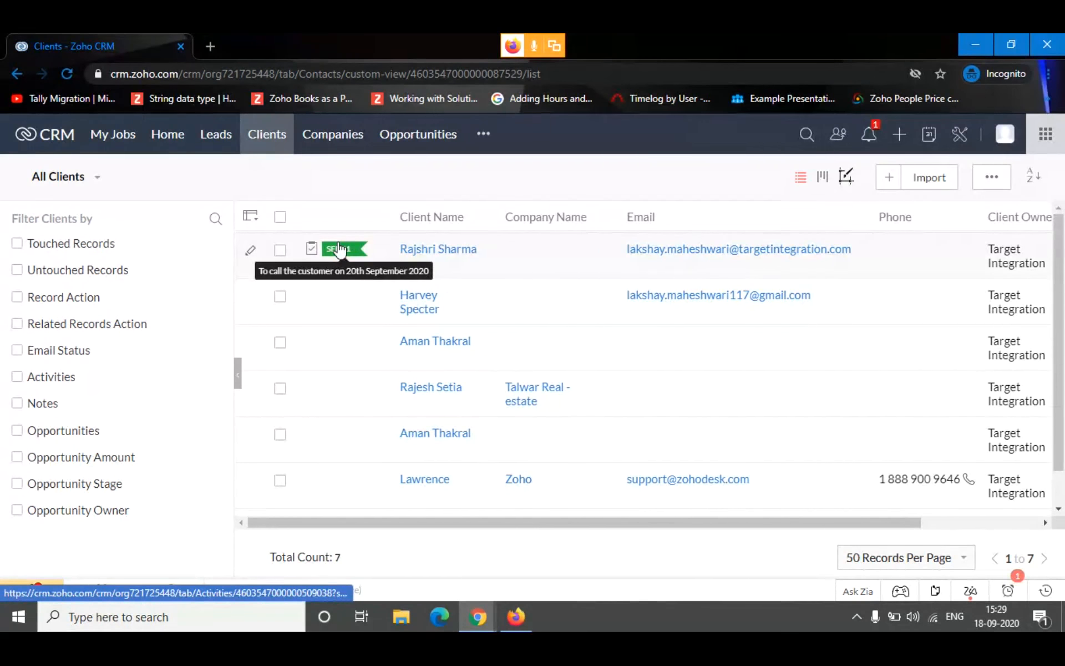
left_click(449, 252)
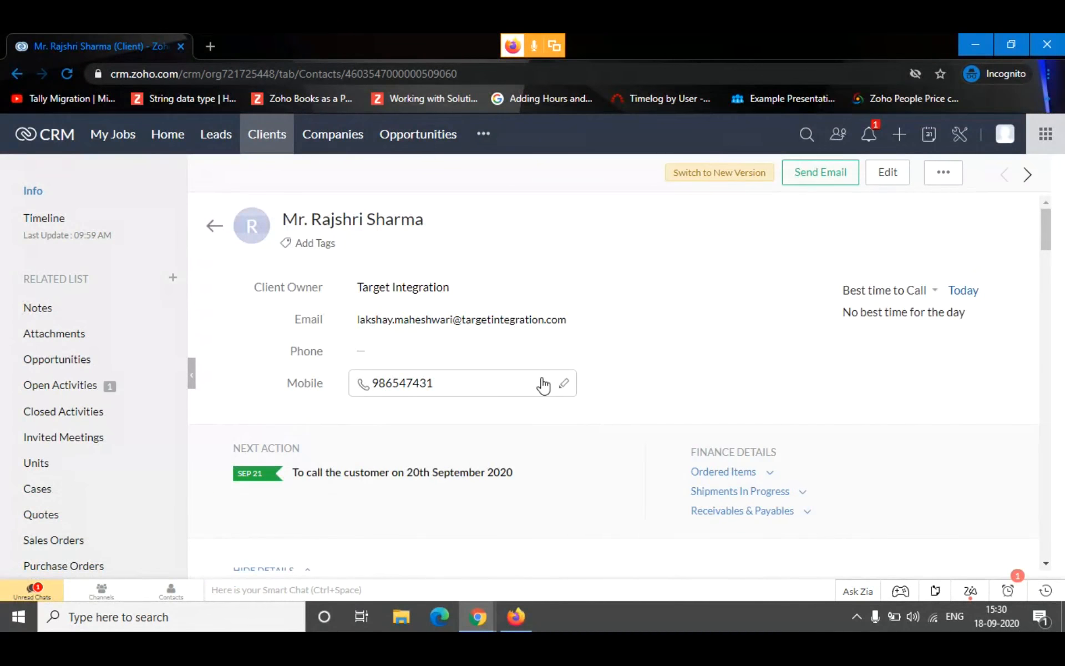
Review the client's details, requirements and address information, and examine the Open Activities list
scroll(410, 350, "down", 2)
scroll(410, 350, "down", 10)
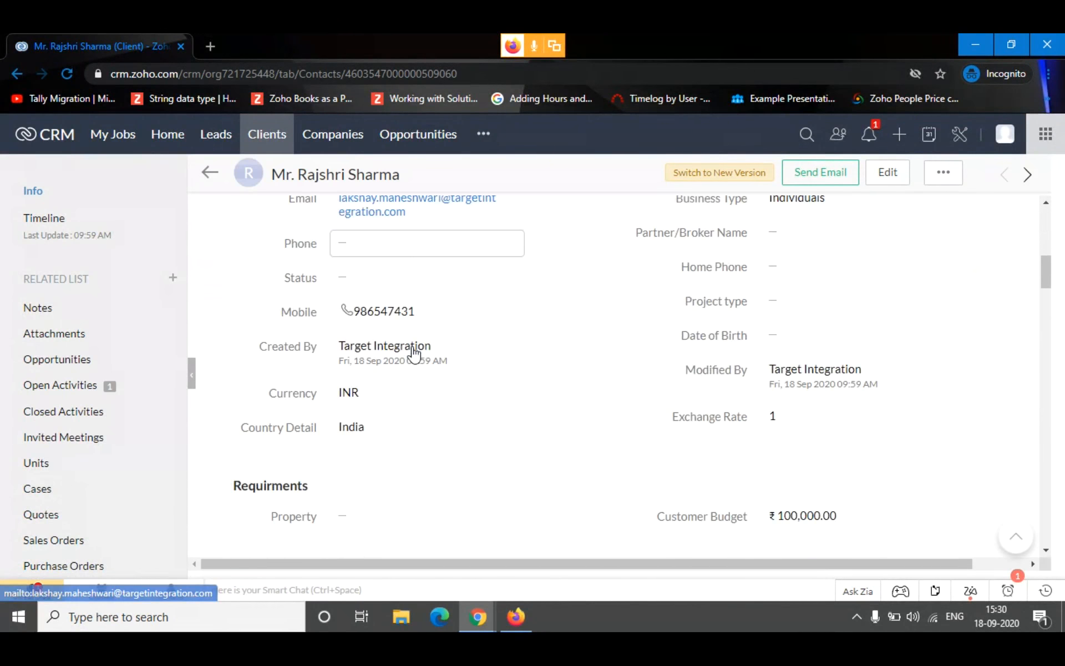
scroll(630, 281, "down", 8)
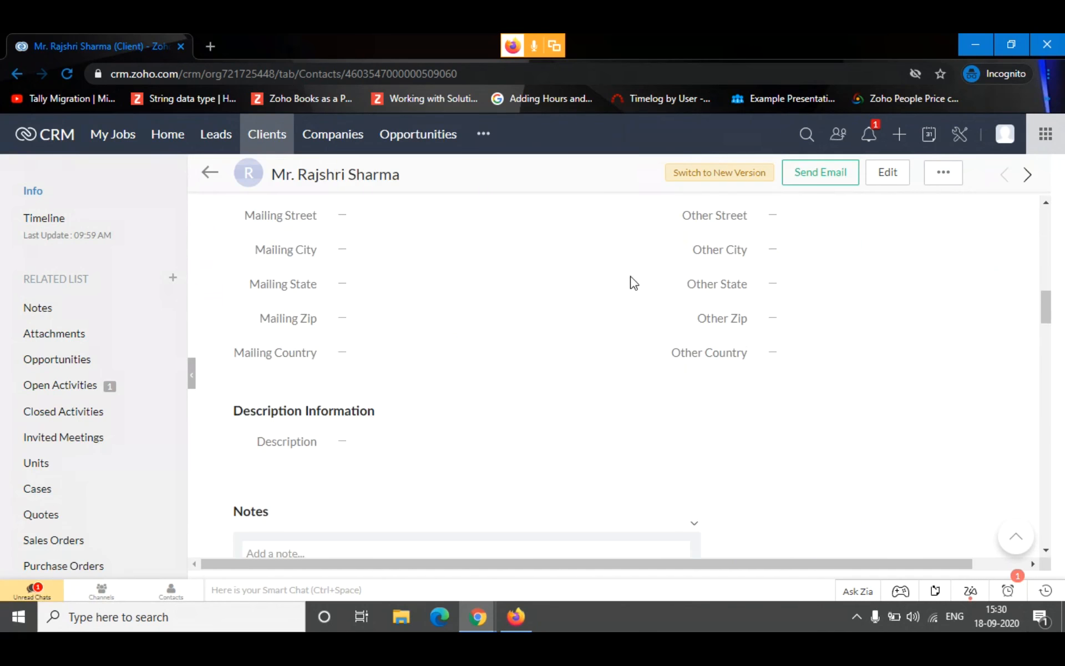
left_click(83, 387)
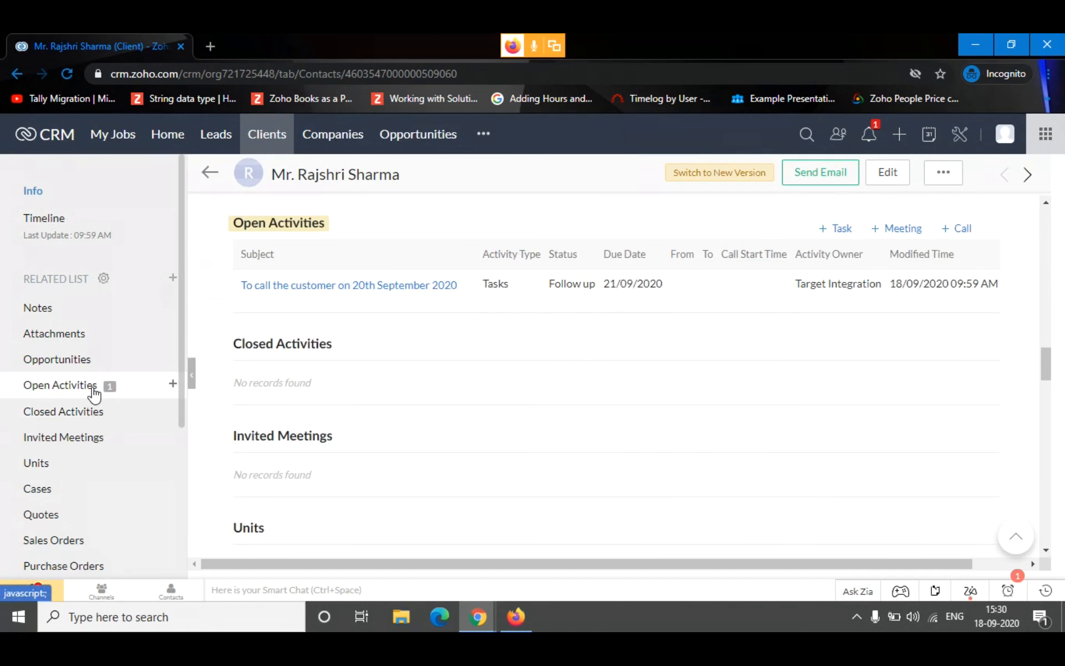
Browse the units that can be added to the client and close the list without adding any
left_click(72, 464)
left_click(363, 272)
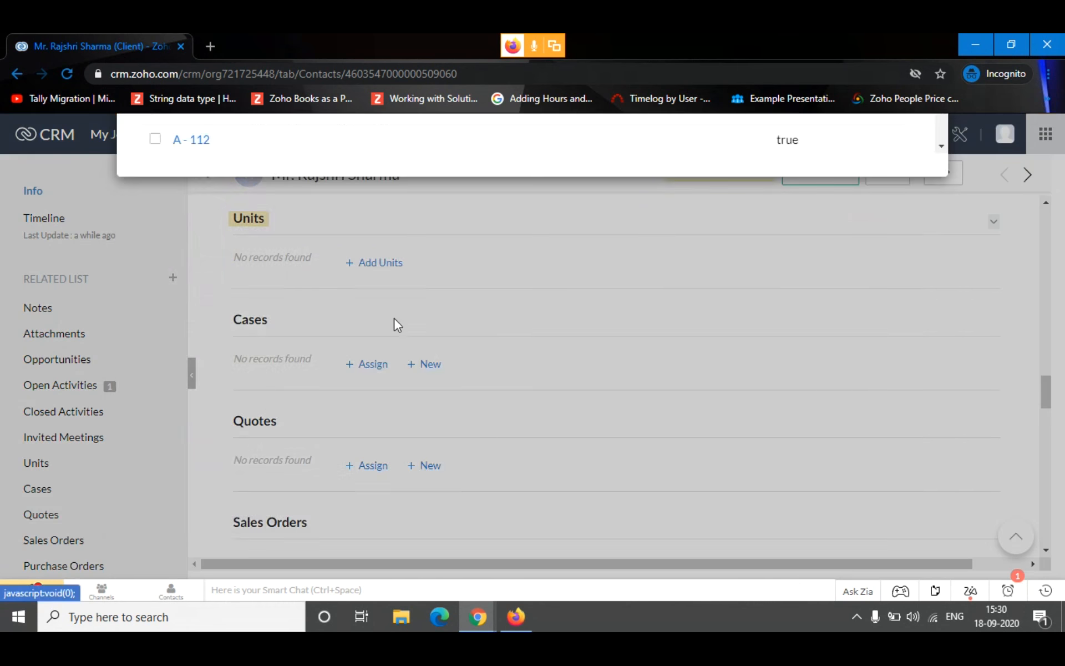
scroll(492, 307, "down", 3)
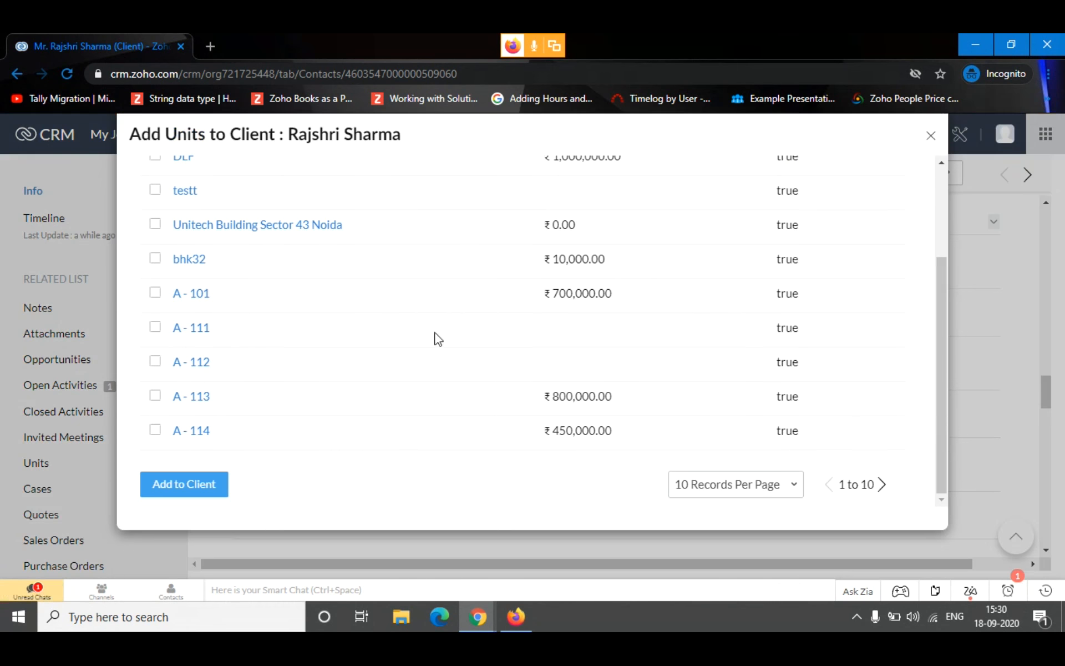
left_click(931, 135)
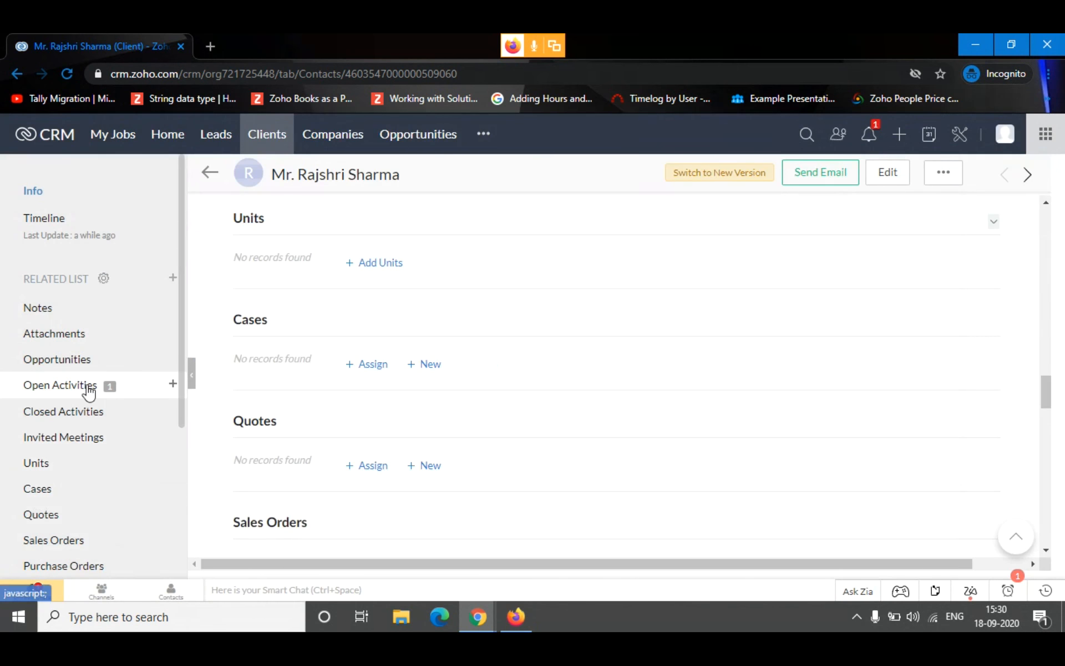
Start a new opportunity for the client named "Final Deal" with Unit status Blocked
left_click(86, 360)
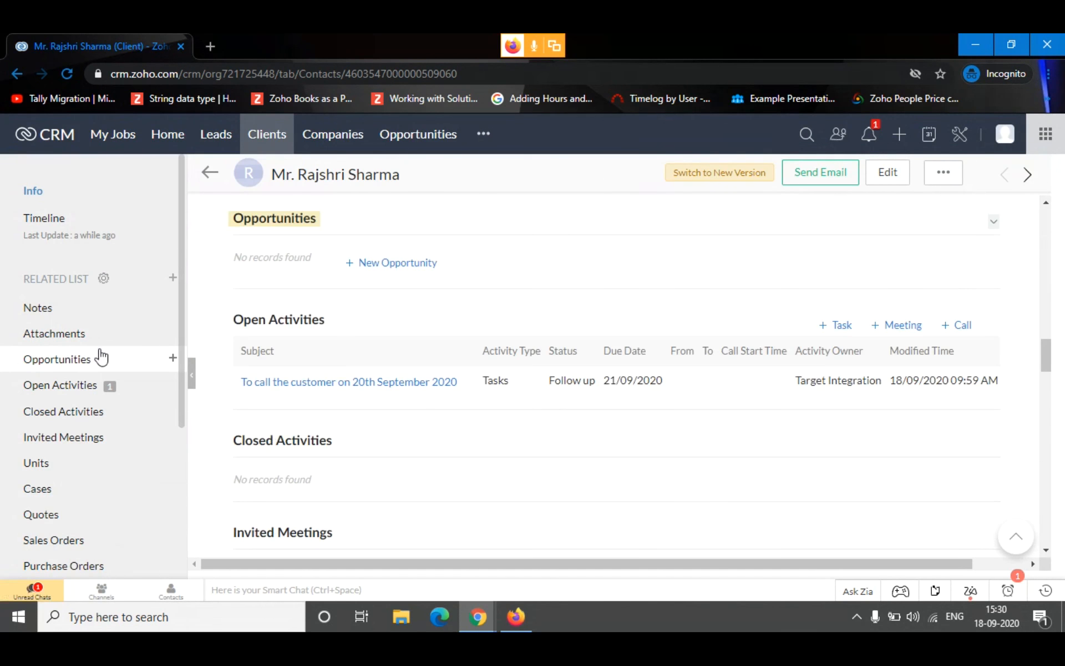
left_click(407, 276)
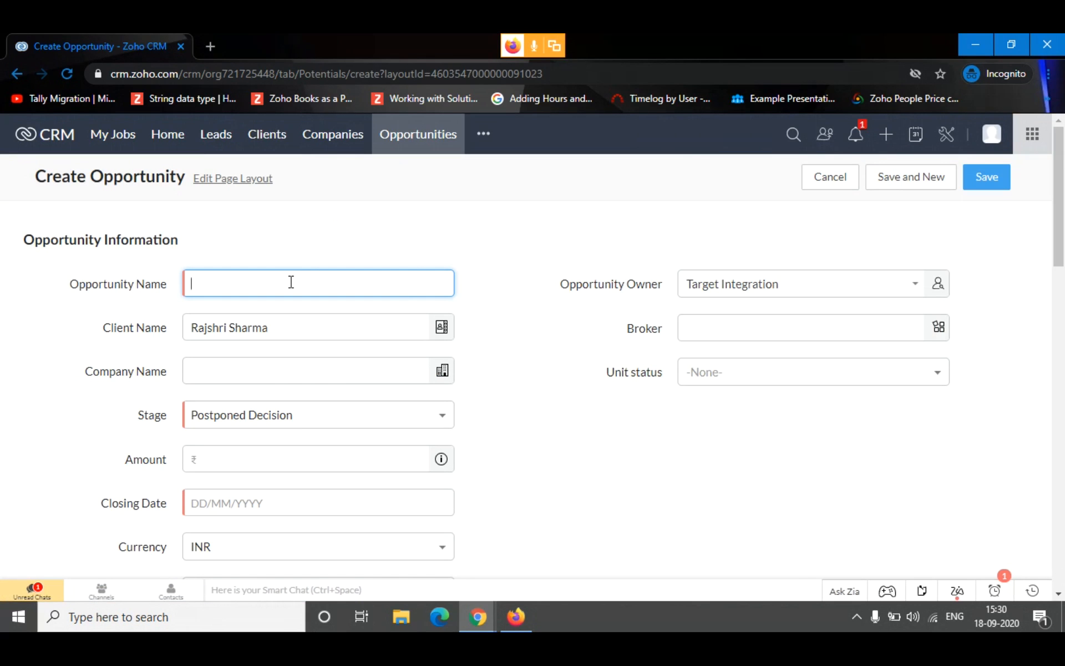
type("nal Deal")
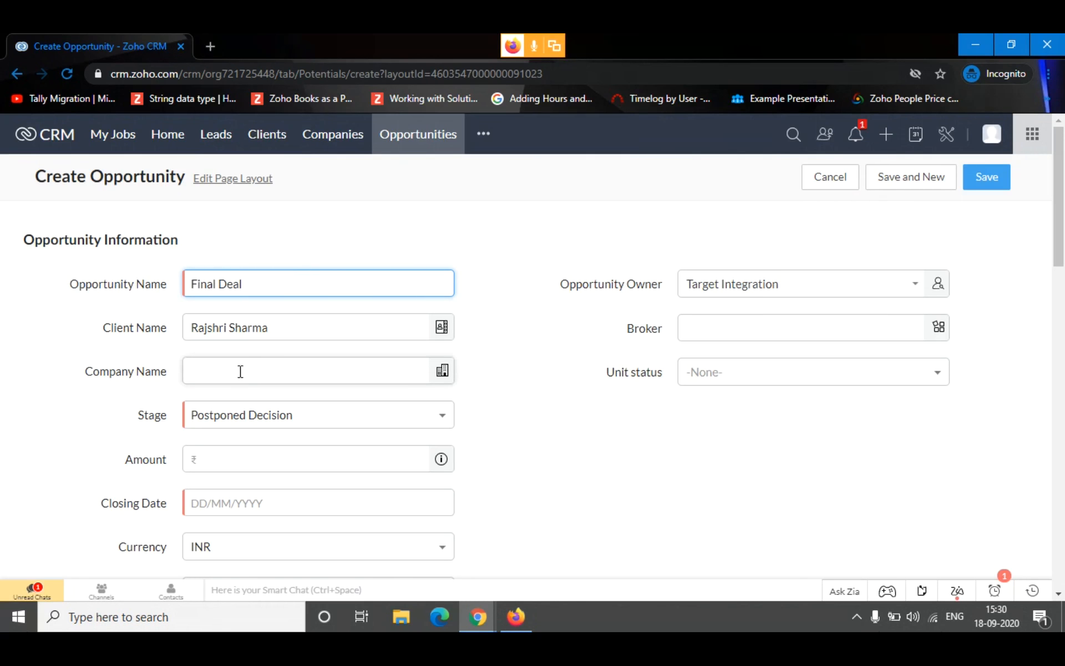
left_click(781, 375)
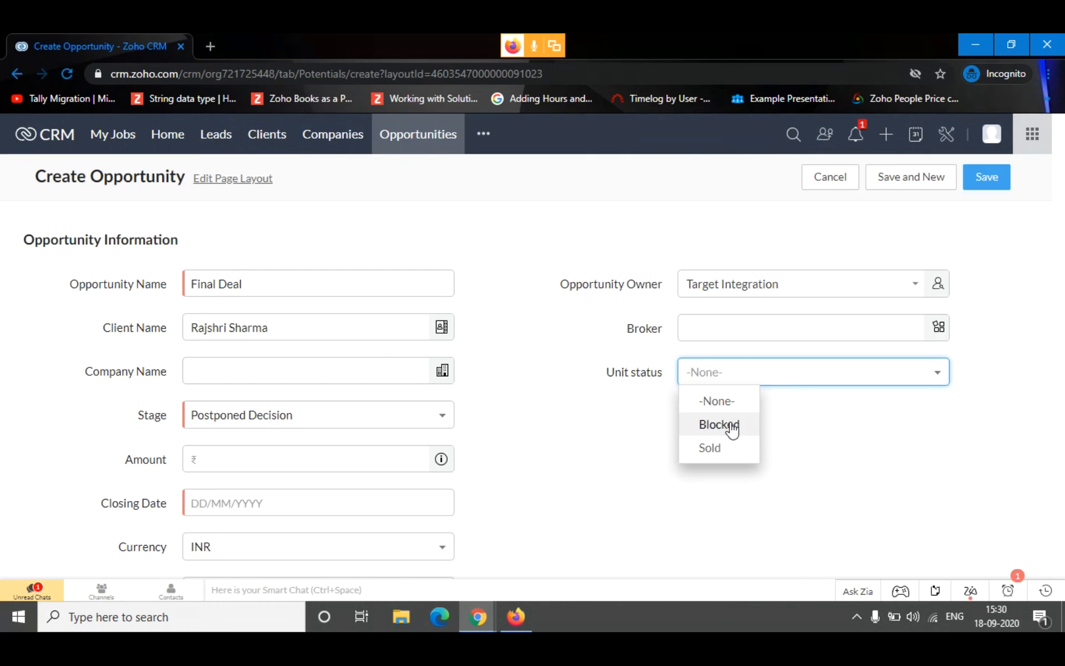
left_click(730, 424)
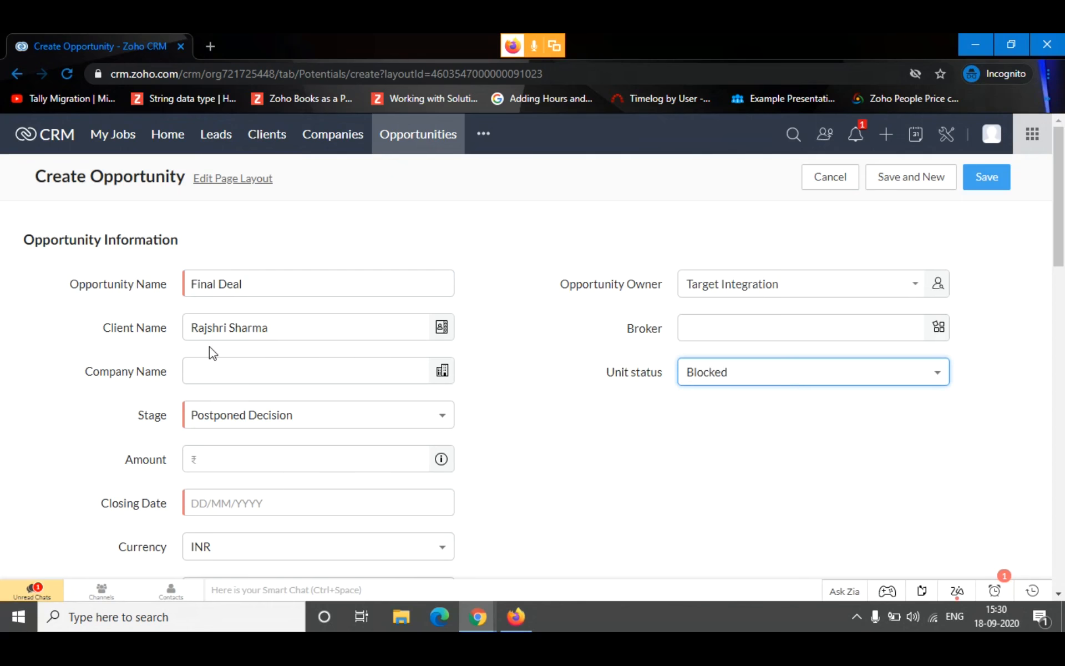
Set the opportunity's Stage to Negotiation
left_click(258, 421)
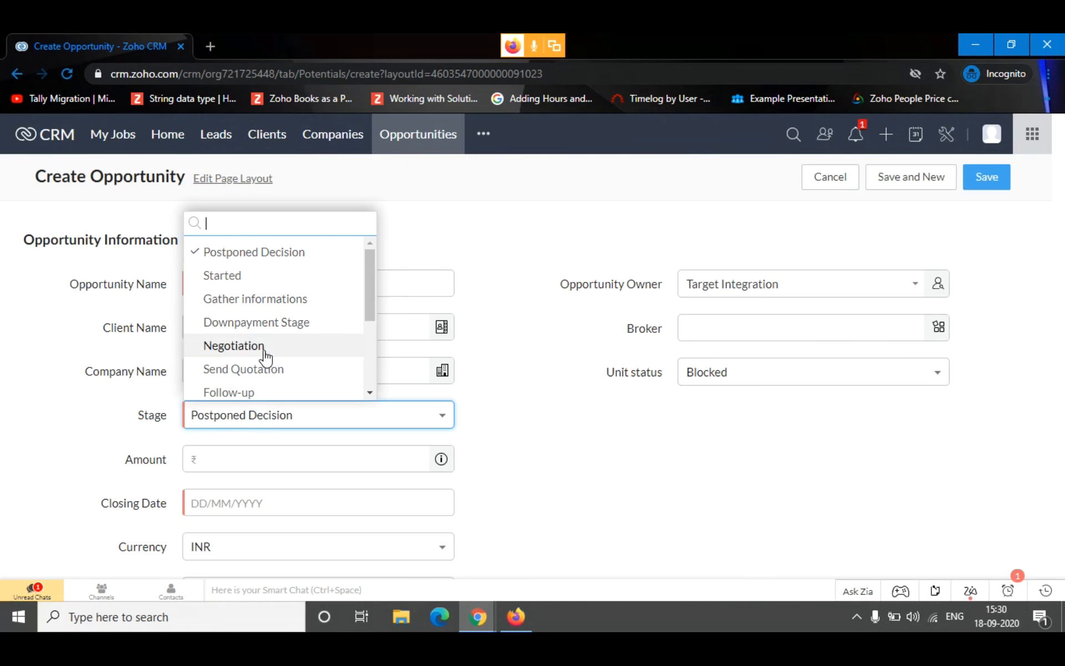
left_click(262, 349)
scroll(480, 423, "down", 5)
scroll(269, 302, "up", 2)
left_click(260, 337)
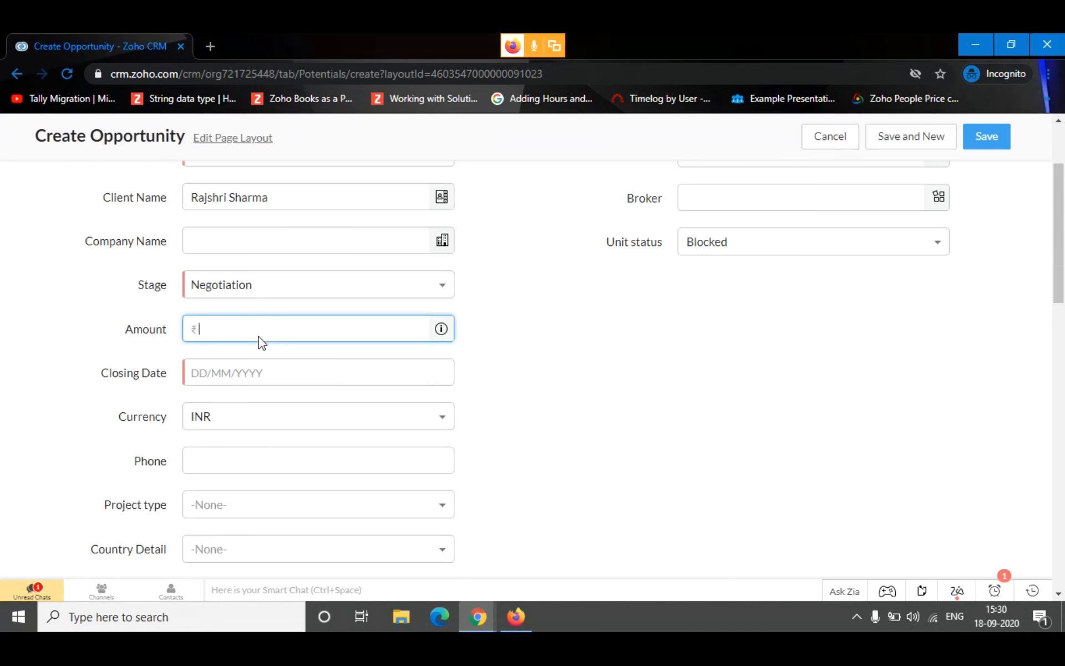
Examine the full list of Stage options and close it without changing the selected stage
left_click(215, 292)
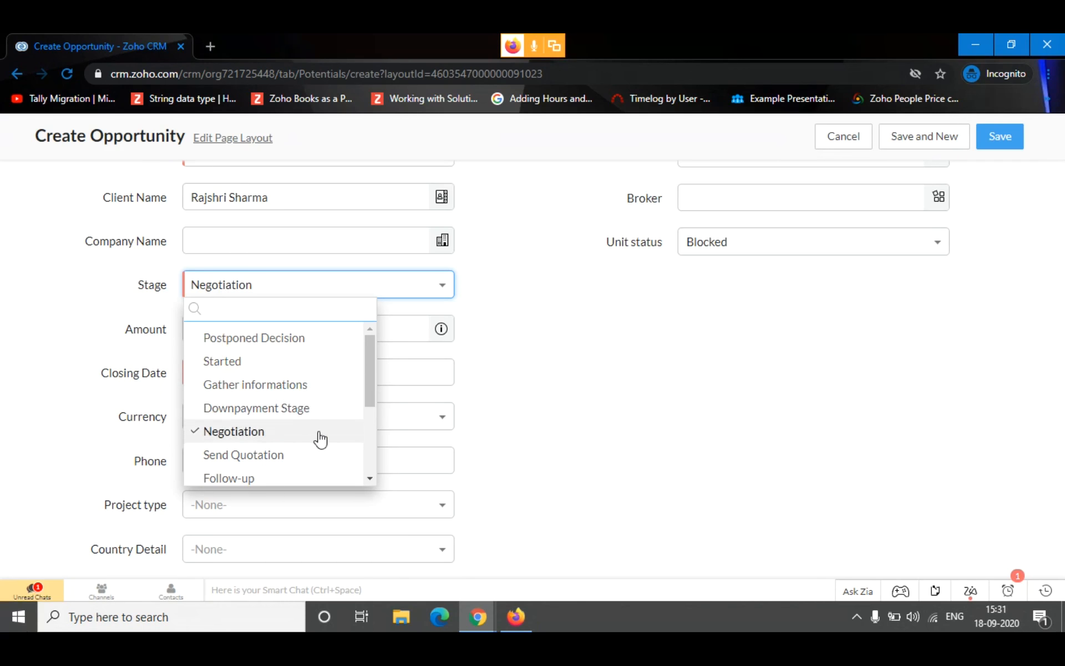
scroll(322, 444, "down", 2)
scroll(297, 401, "up", 2)
scroll(304, 413, "down", 2)
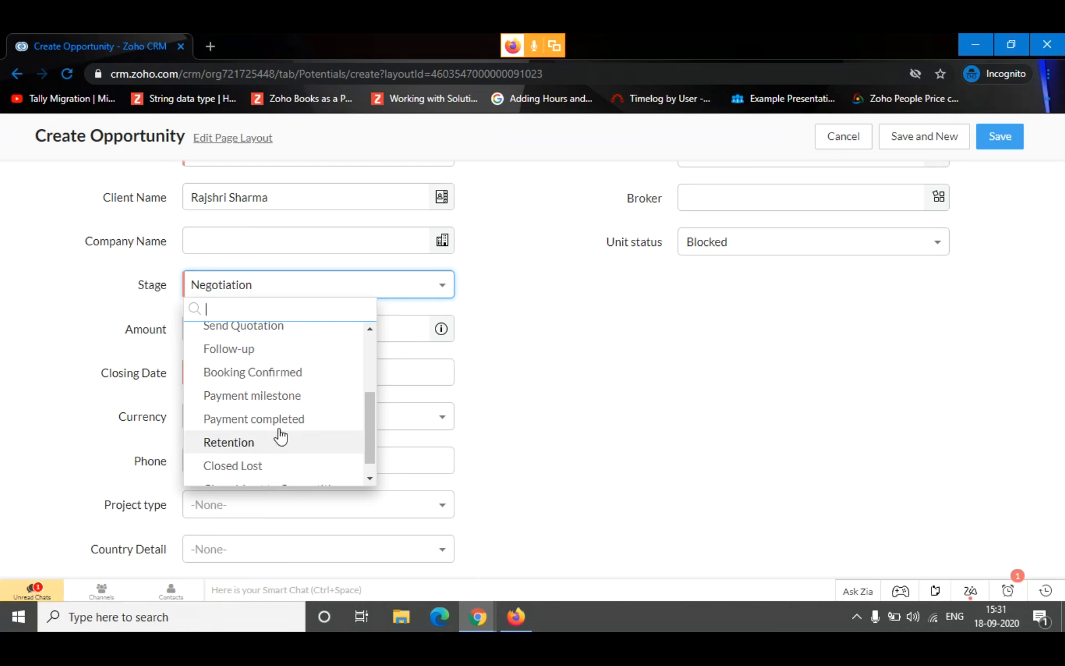
scroll(270, 428, "down", 1)
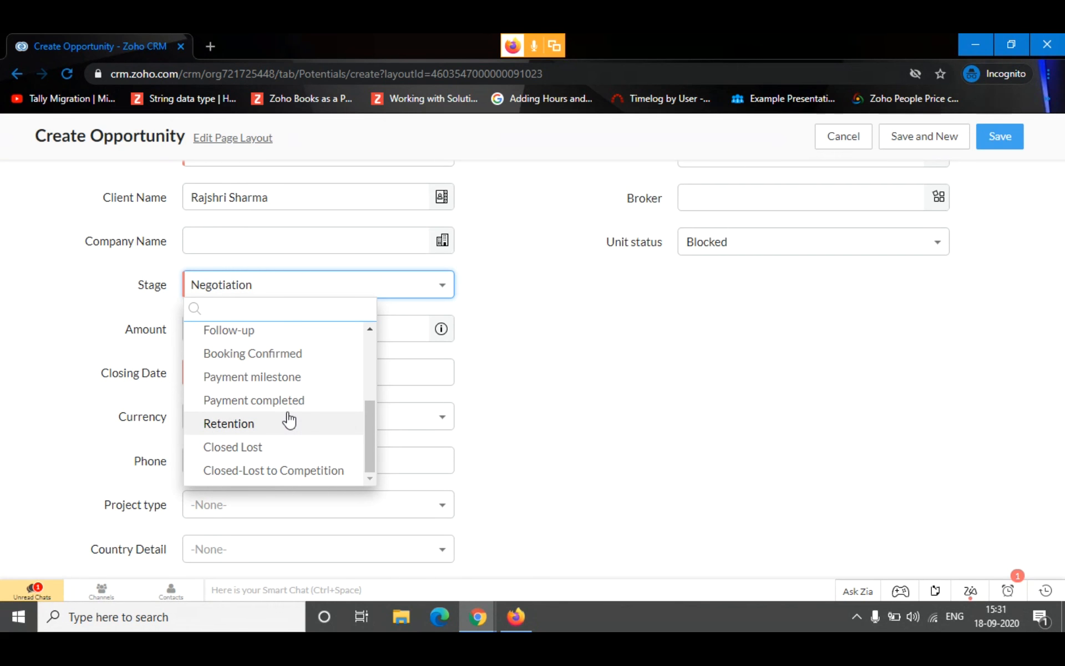
left_click(547, 366)
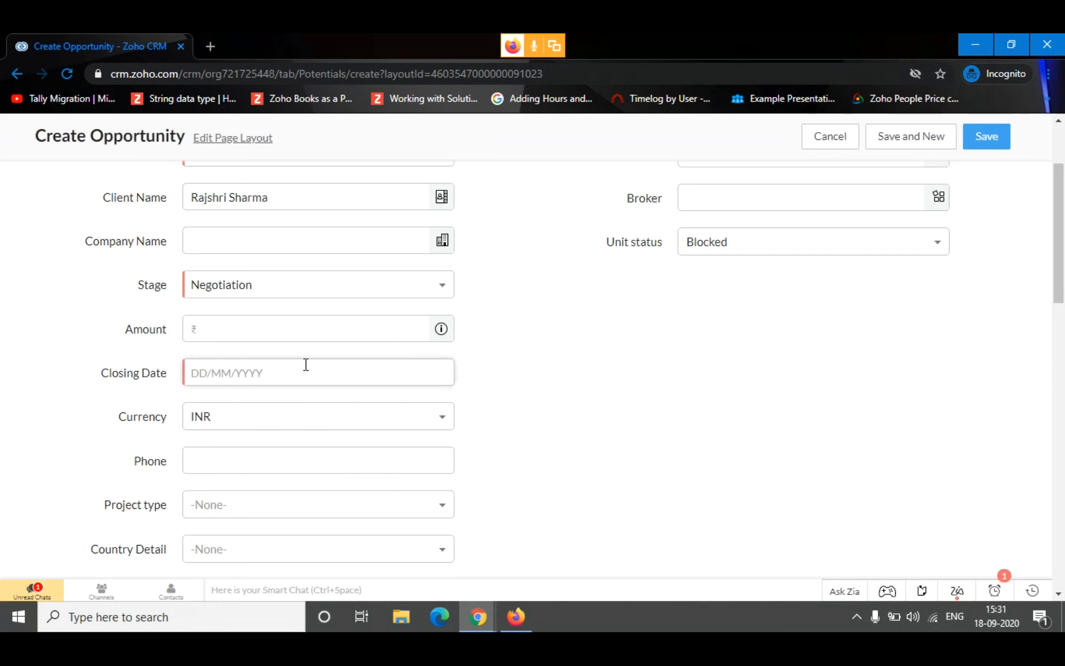
Set the opportunity's Amount to 1000000 and its Closing Date to 23/09/2020
left_click(271, 328)
type("1000000")
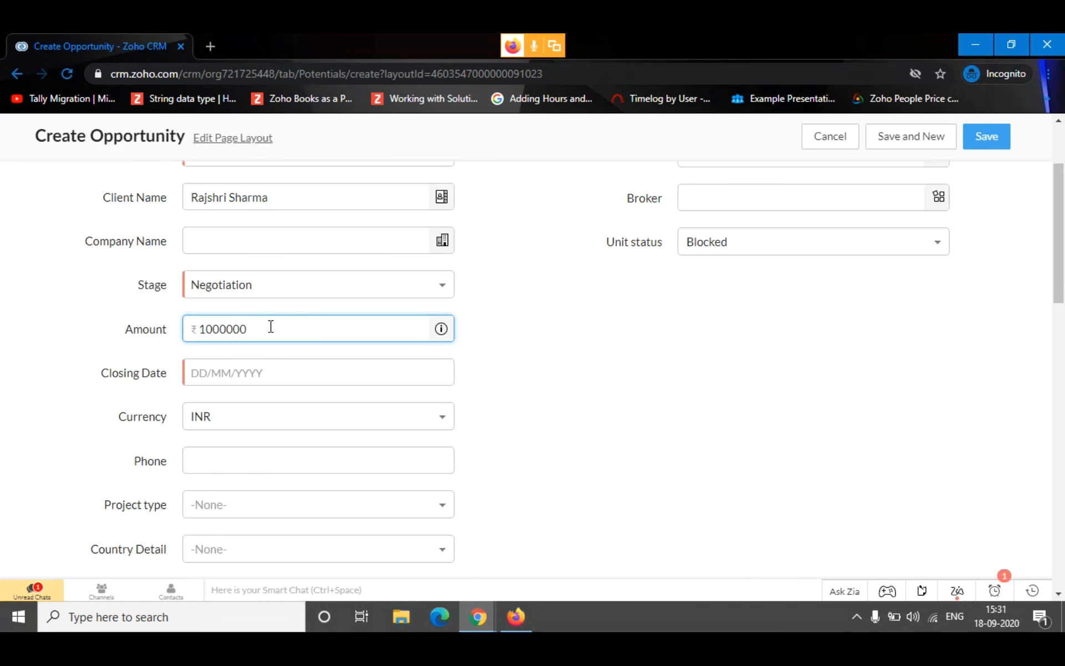
left_click(290, 372)
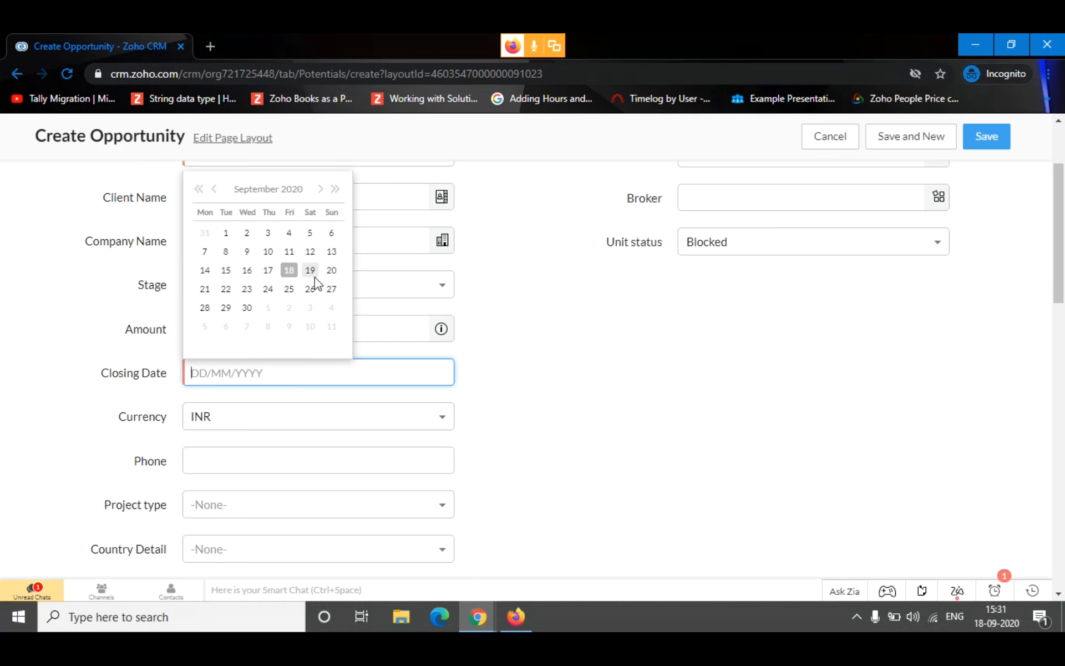
left_click(247, 288)
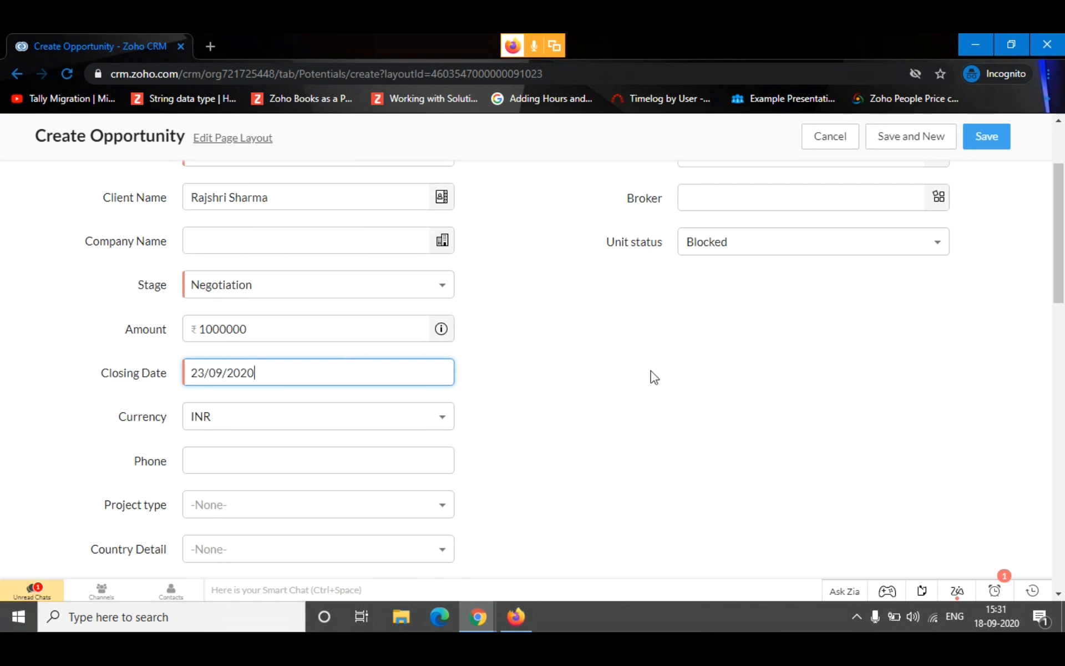
Keep Currency as INR and set Project type to Residential
left_click(278, 423)
left_click(206, 449)
scroll(634, 452, "down", 2)
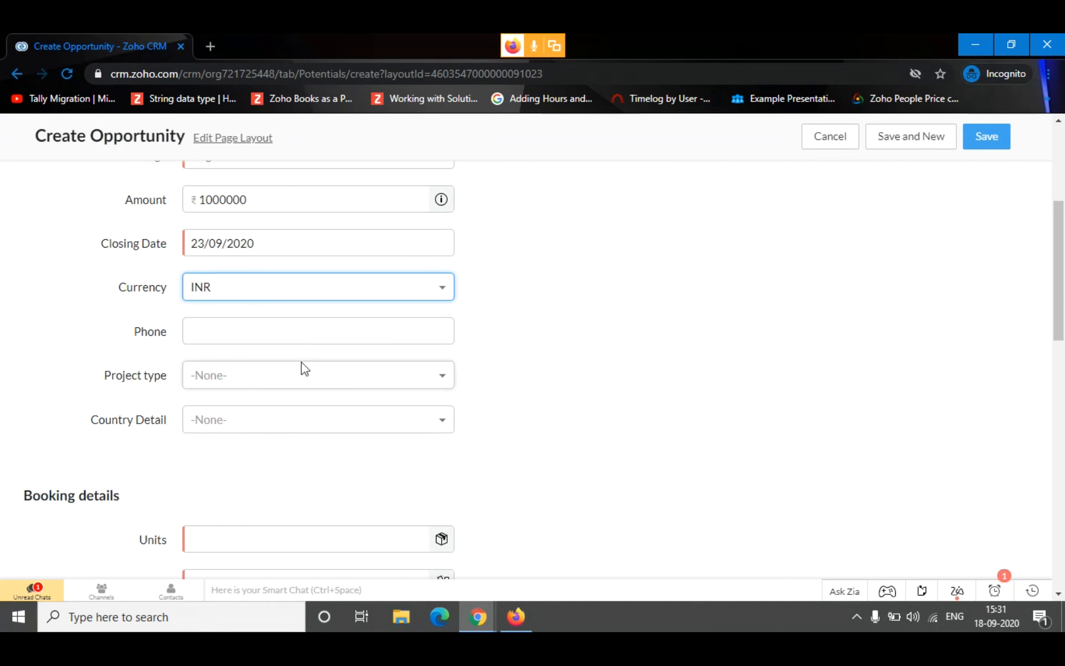
left_click(340, 383)
left_click(280, 430)
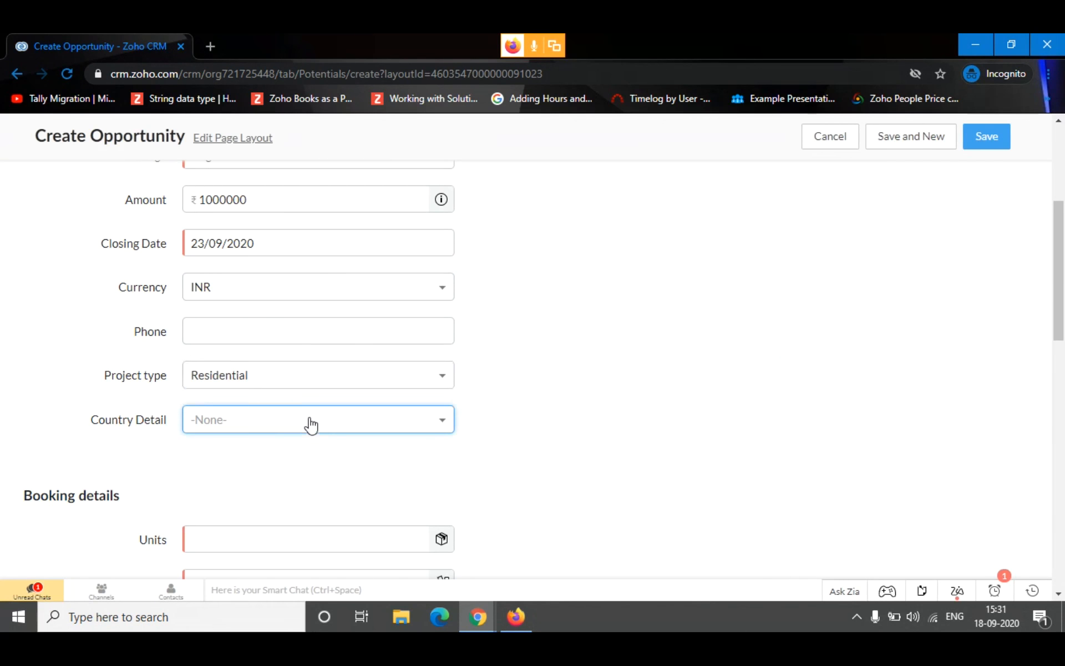
Set Country Detail to India
left_click(308, 423)
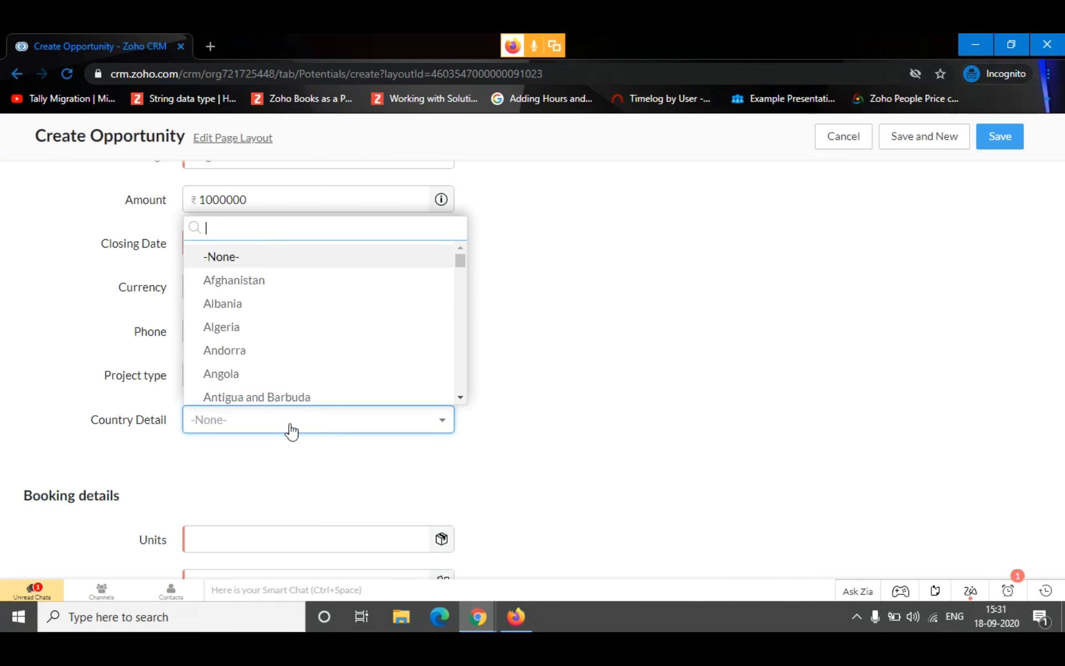
left_click(264, 277)
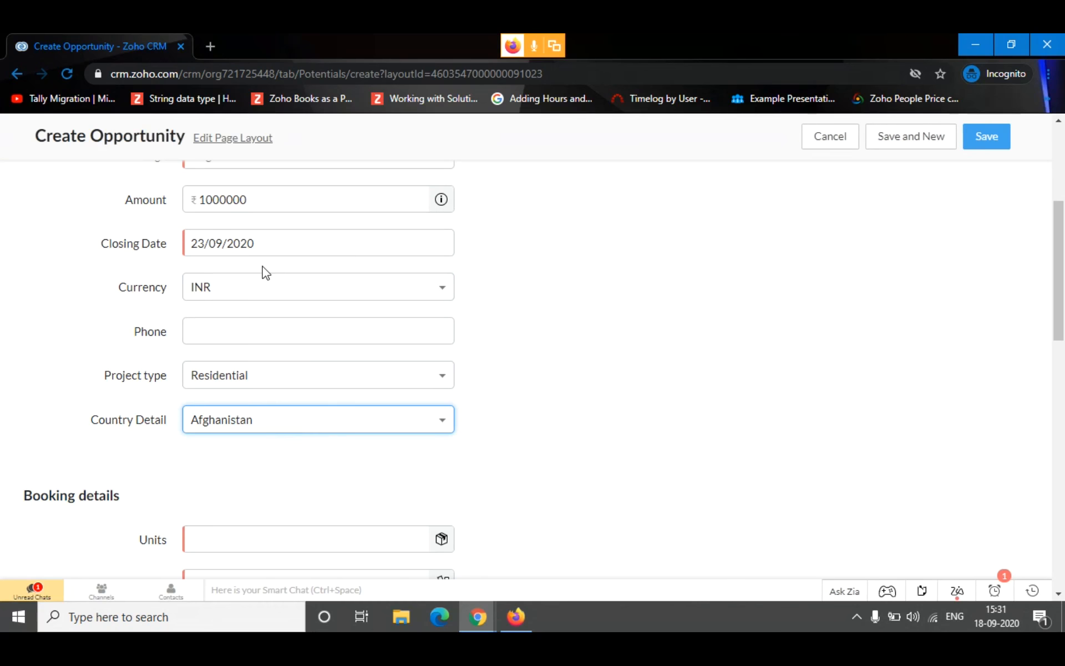
left_click(278, 419)
type("ind")
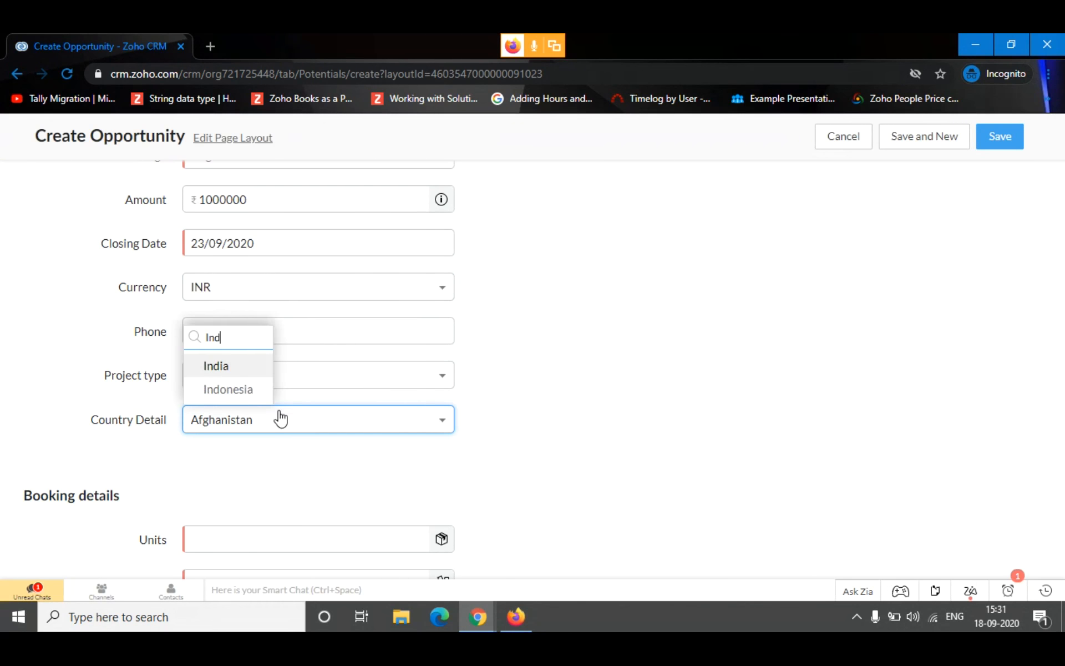
left_click(232, 369)
Fill in the Booking details with unit B - 117 and project Alpha
scroll(511, 361, "down", 5)
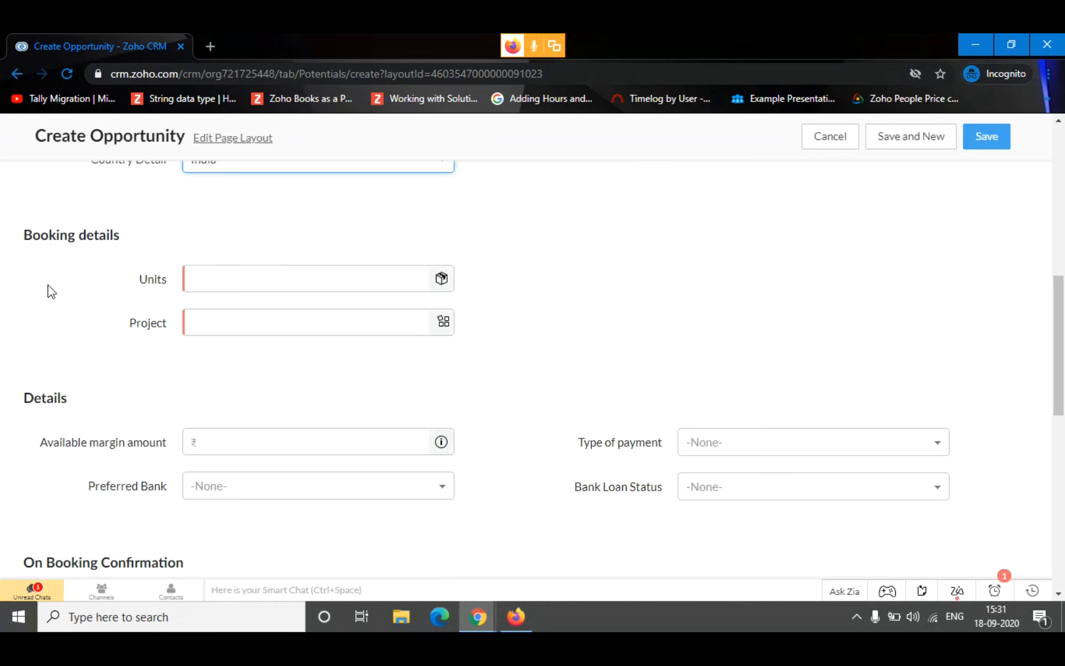
triple_click(117, 237)
left_click(297, 222)
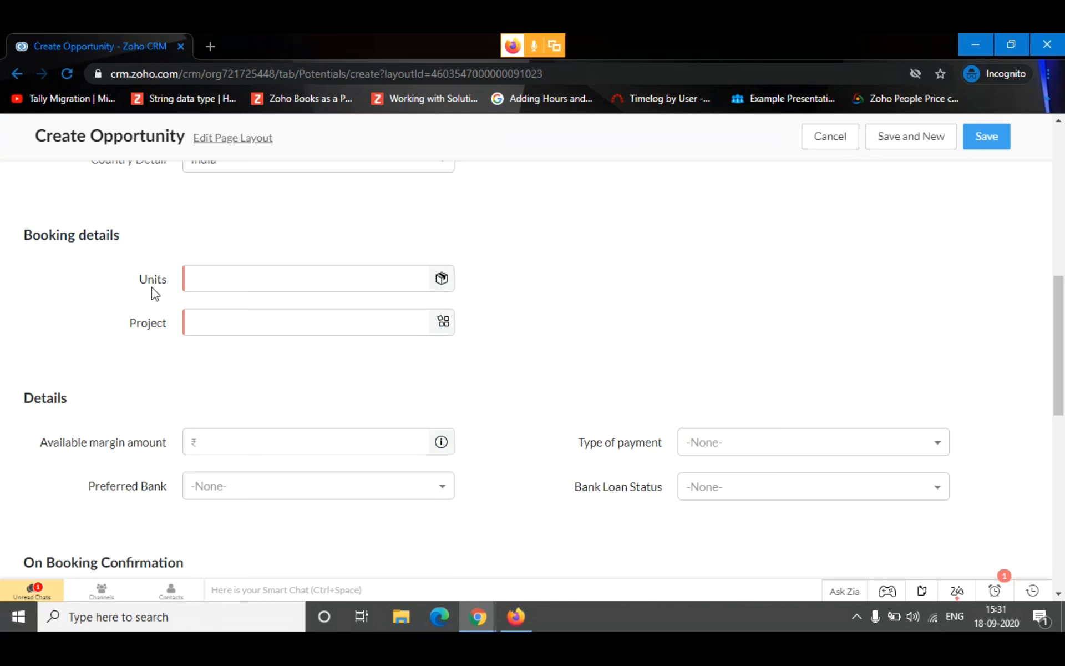
left_click(238, 278)
scroll(300, 364, "down", 1)
scroll(276, 321, "up", 1)
left_click(277, 308)
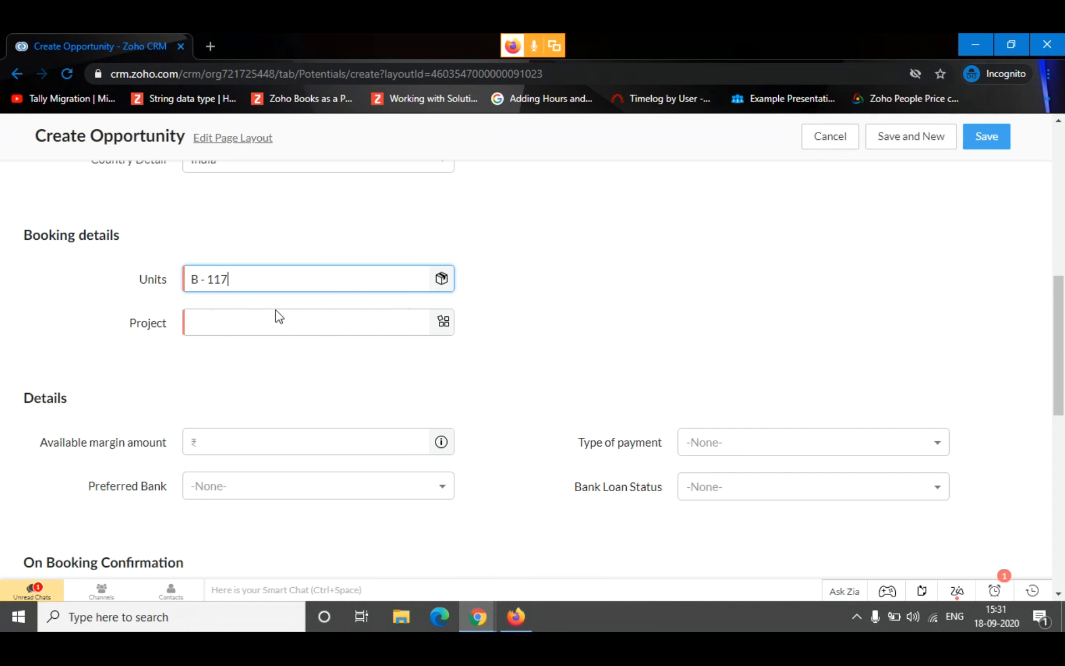
left_click(271, 321)
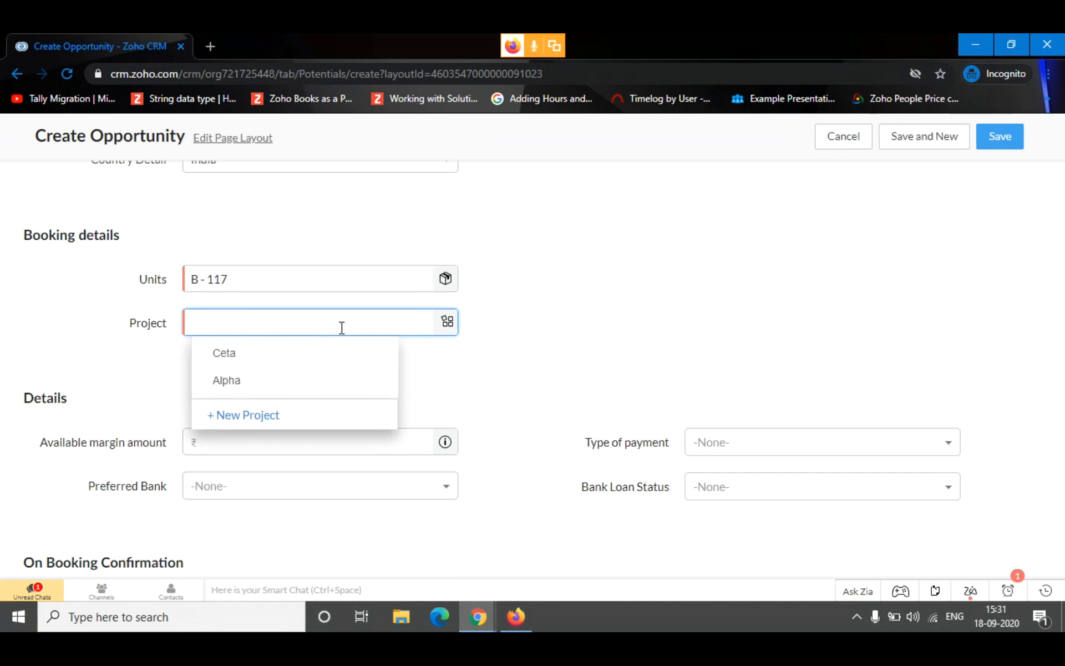
left_click(289, 381)
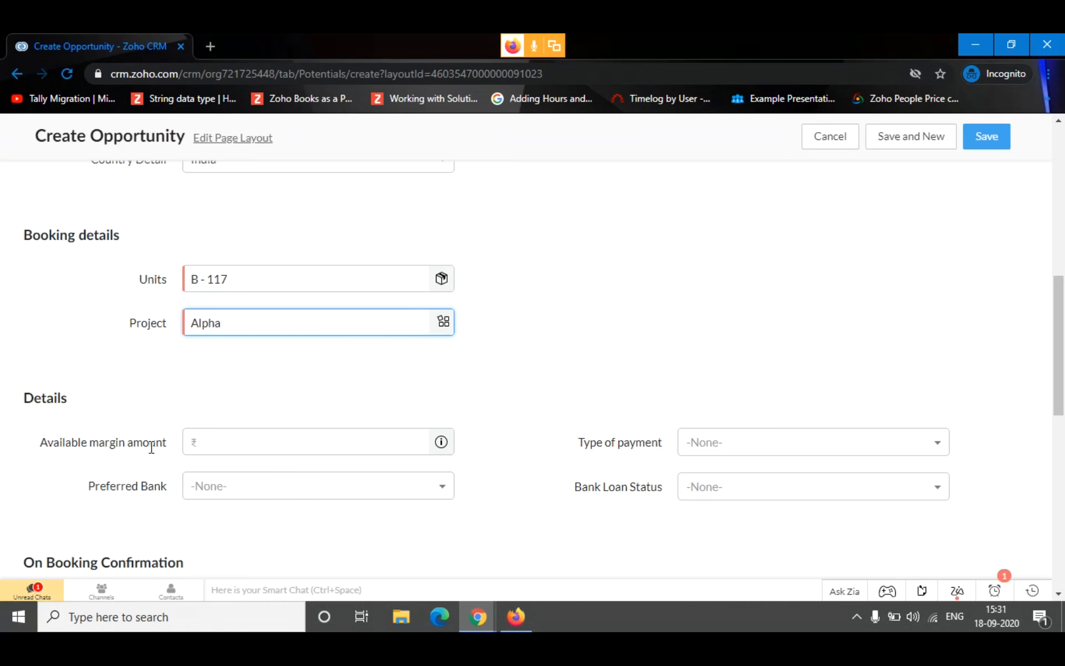
In the Details section, leave Available margin amount empty, set Type of payment to Bank loan and Preferred Bank to HDFC
scroll(151, 447, "down", 2)
left_click_drag(62, 269, 7, 273)
left_click(179, 271)
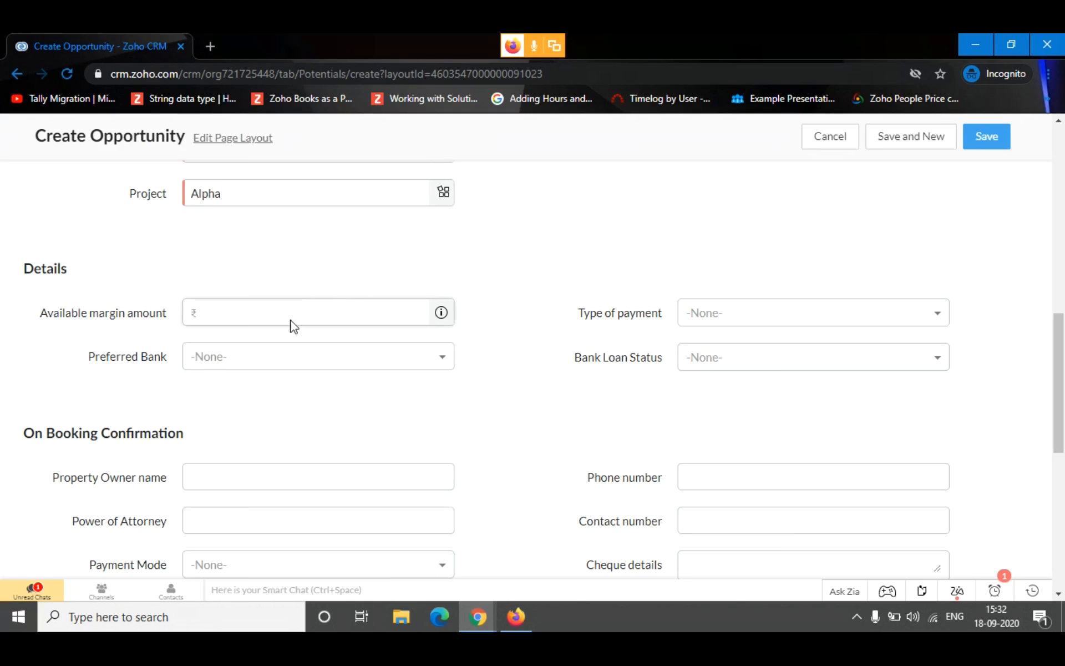
left_click(303, 309)
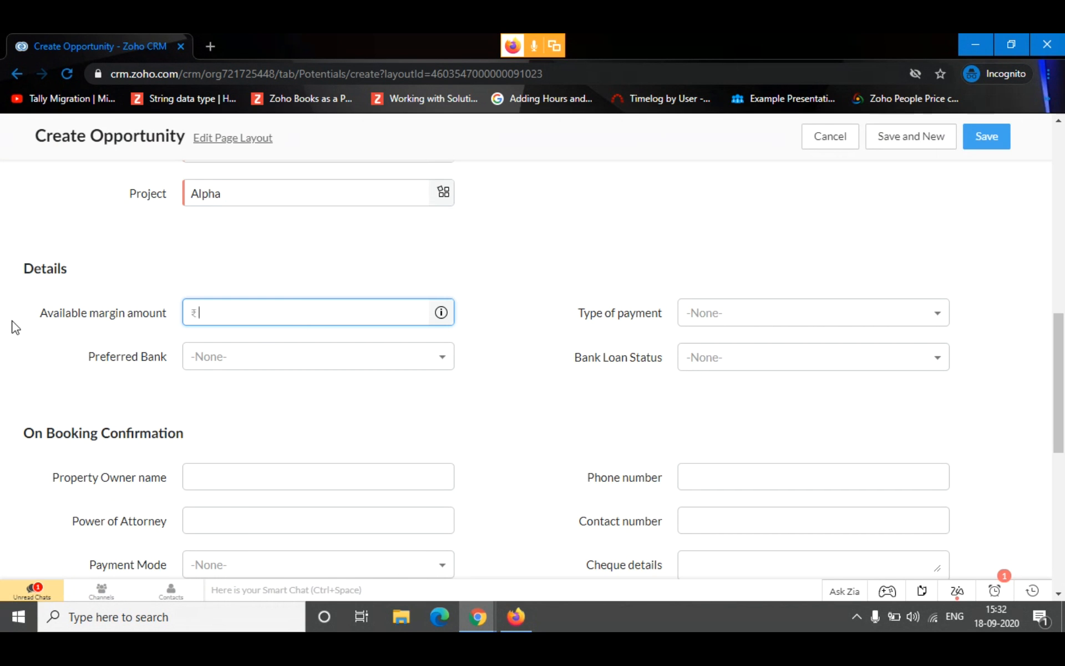
left_click_drag(13, 326, 153, 327)
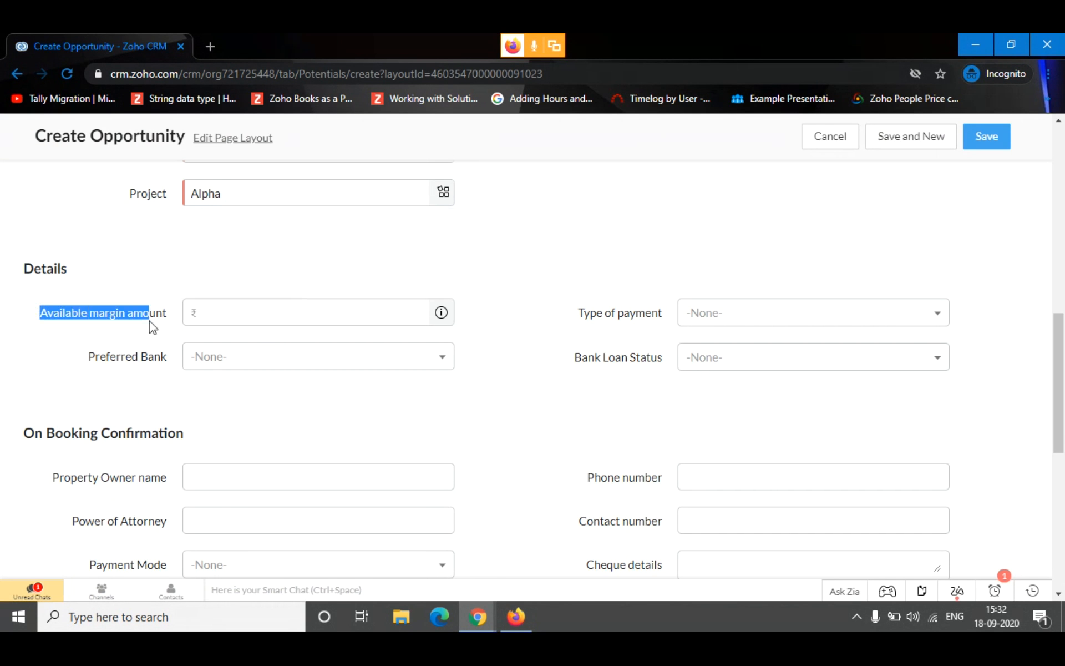
left_click(738, 319)
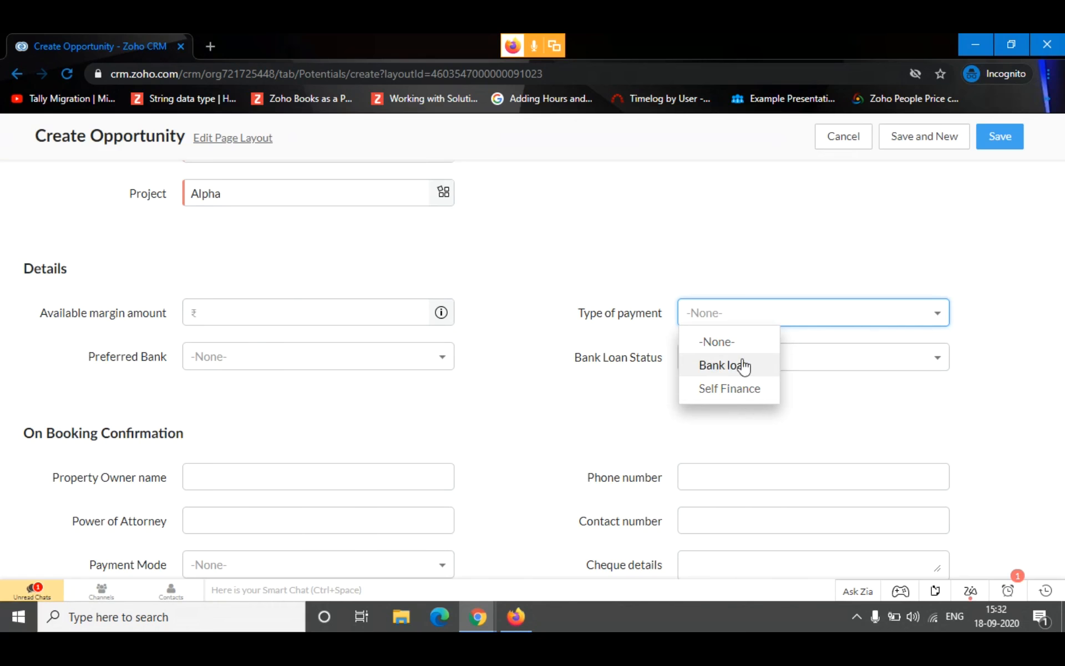
left_click(767, 371)
left_click(281, 363)
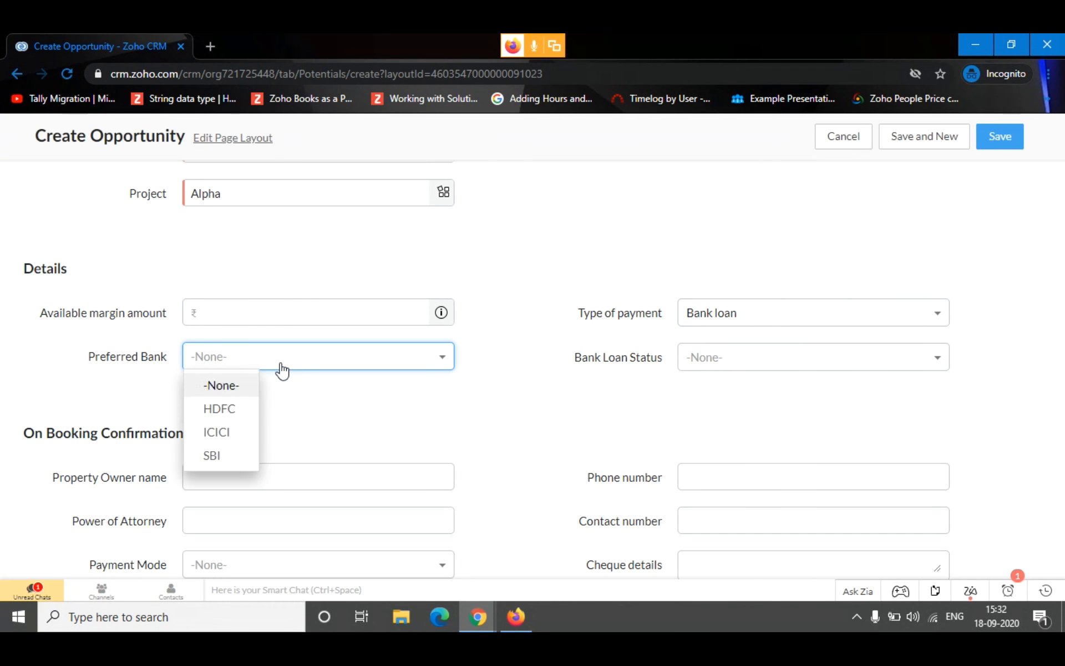
left_click(211, 413)
Examine the Bank Loan Status options and the On Booking Confirmation fields, including the Payment Mode choices, without entering anything
left_click(773, 359)
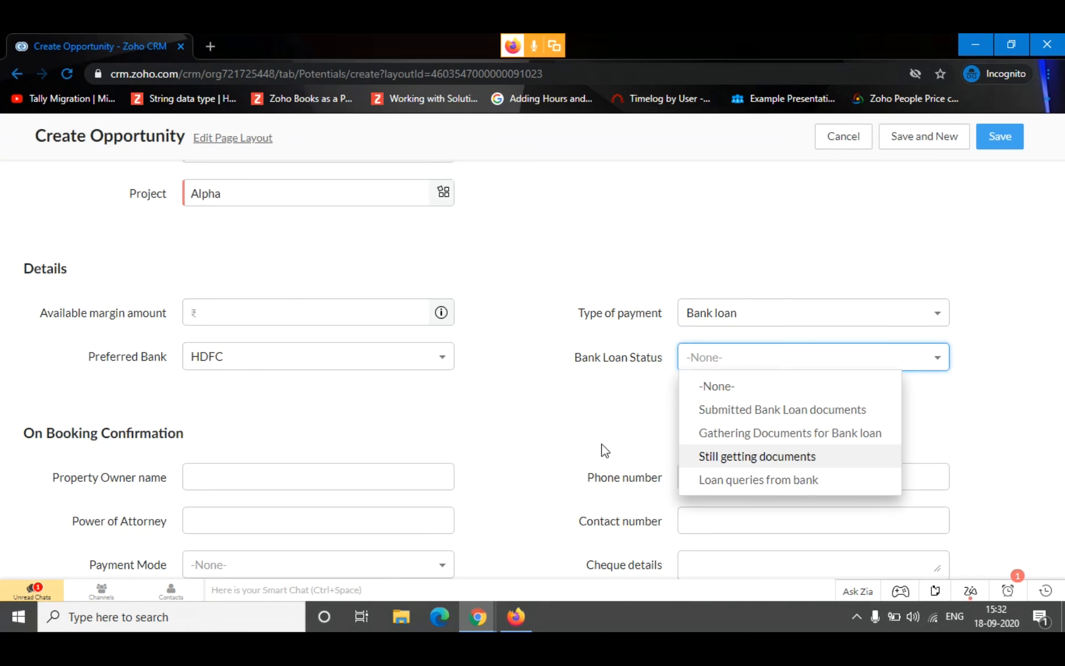
scroll(159, 478, "down", 2)
left_click_drag(190, 304, 190, 344)
left_click(227, 299)
left_click_drag(573, 348, 664, 348)
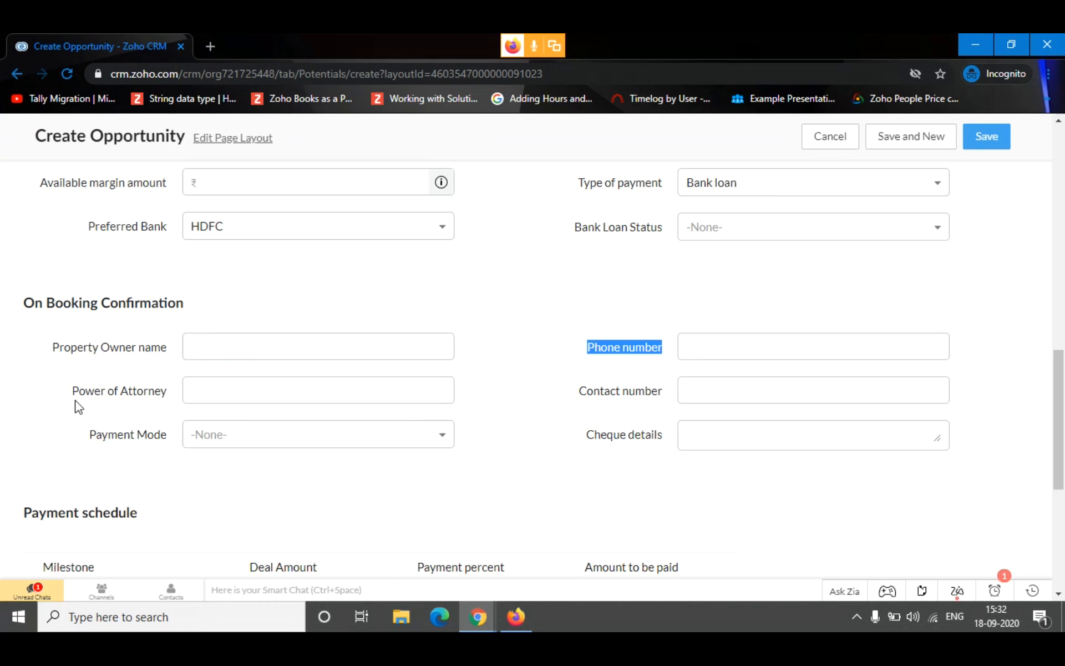
left_click(753, 431)
left_click(397, 441)
left_click(570, 535)
left_click(369, 442)
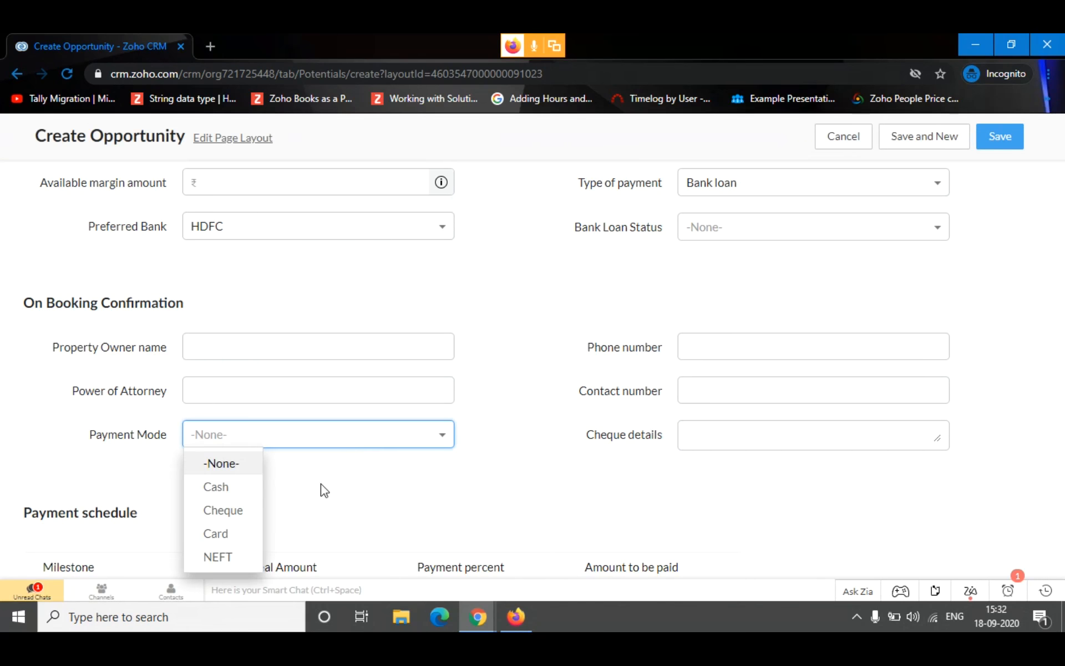
left_click(77, 506)
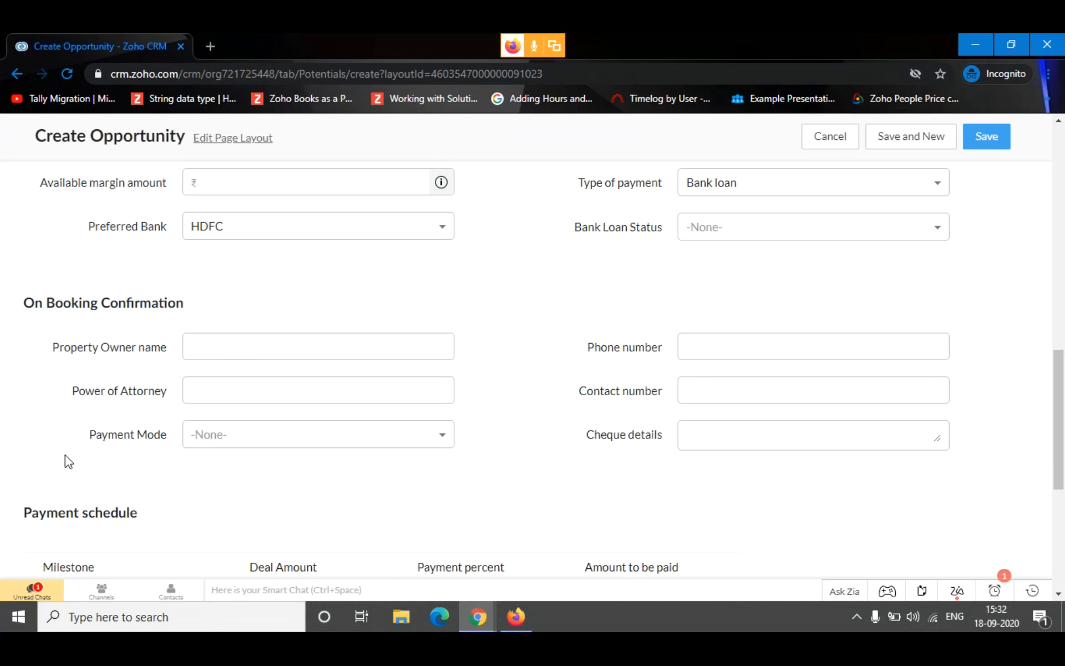
left_click(730, 386)
left_click(286, 400)
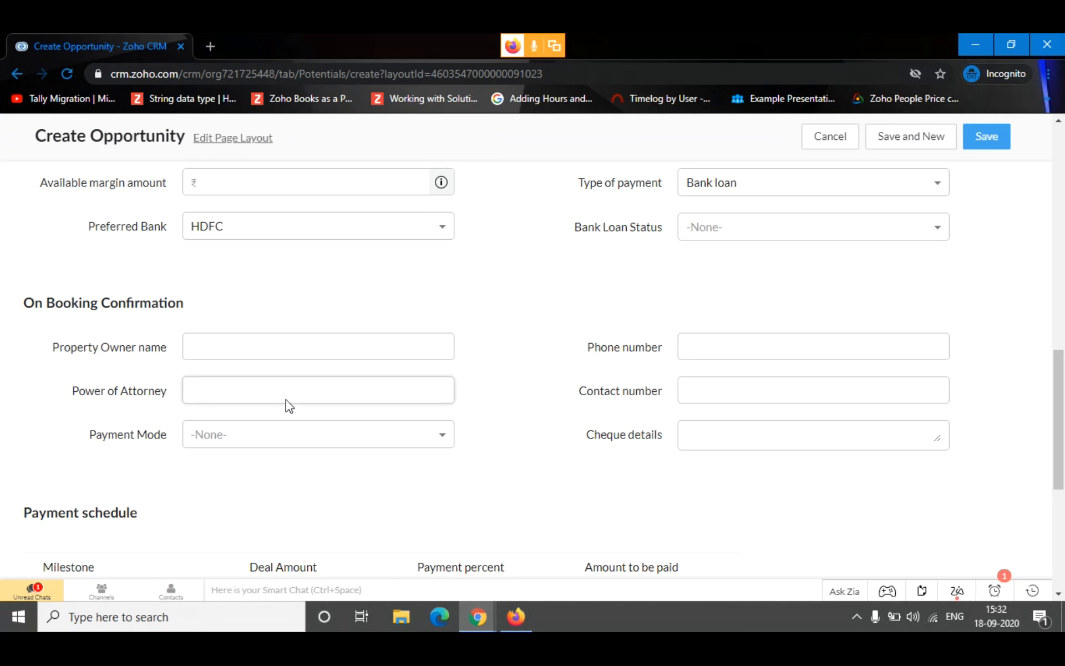
Set the Milestone in the first row of the Payment schedule to 1st Payment
scroll(138, 395, "down", 5)
scroll(141, 395, "up", 2)
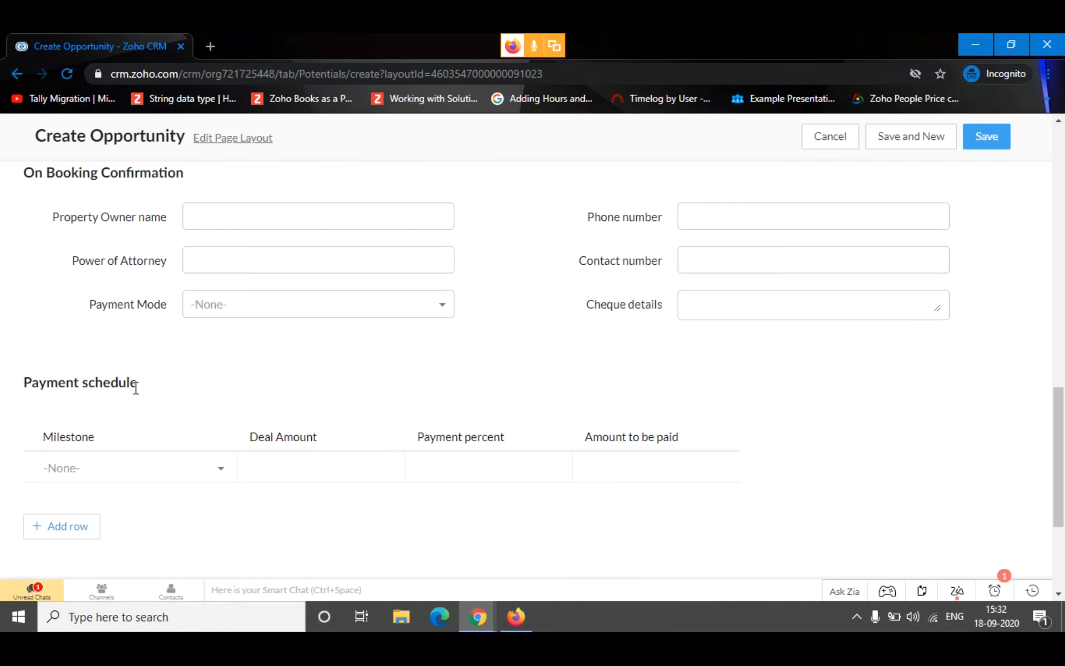
left_click_drag(152, 395, 22, 380)
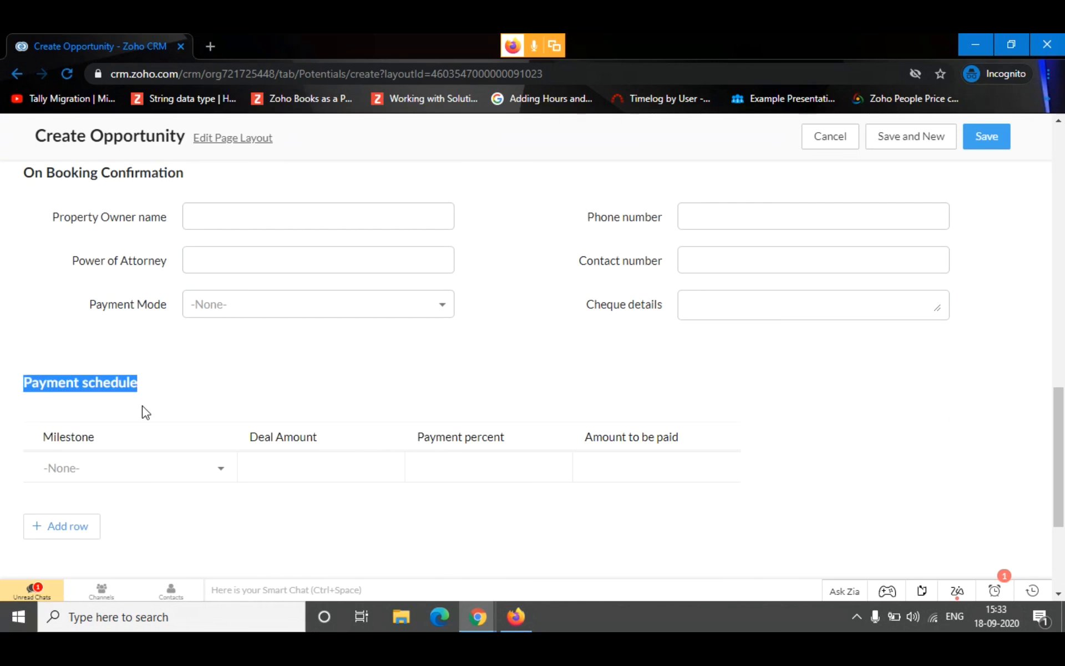
left_click_drag(95, 438, 54, 437)
left_click(231, 413)
left_click(133, 470)
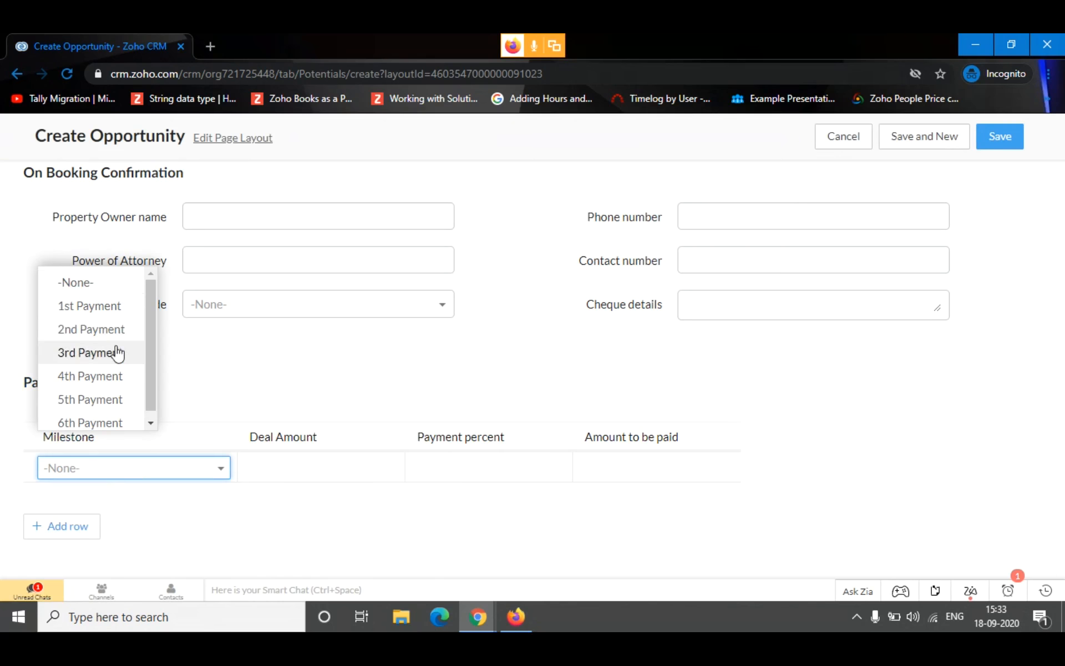
left_click(111, 306)
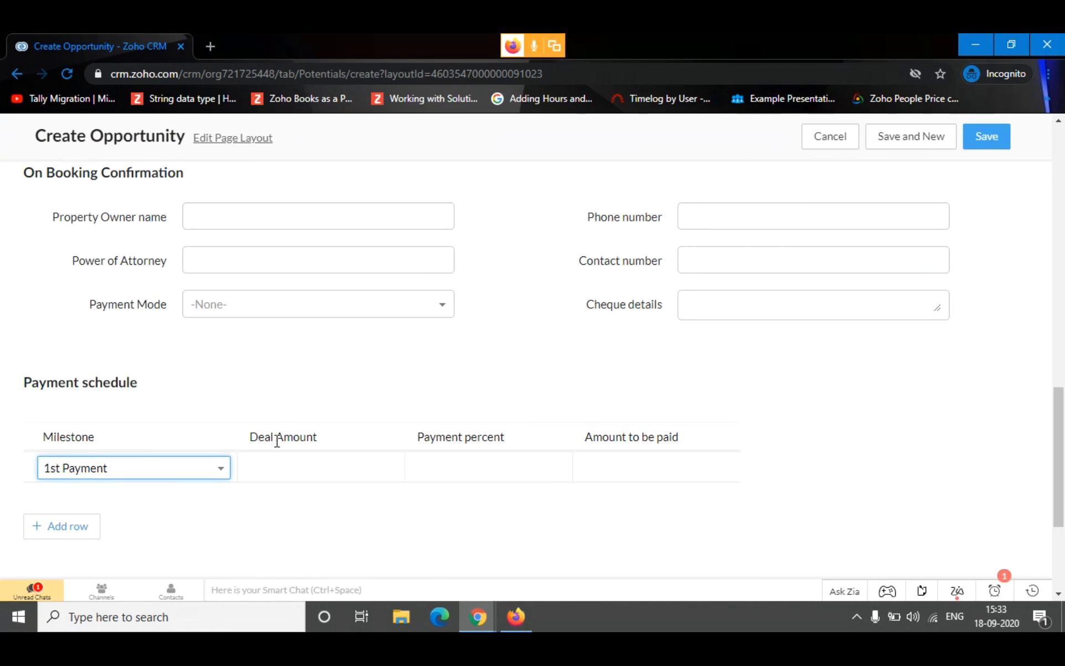
Add 2nd Payment and 3rd Payment rows to the Payment schedule, leaving the deal amounts and percentages empty
scroll(282, 400, "down", 2)
left_click(292, 348)
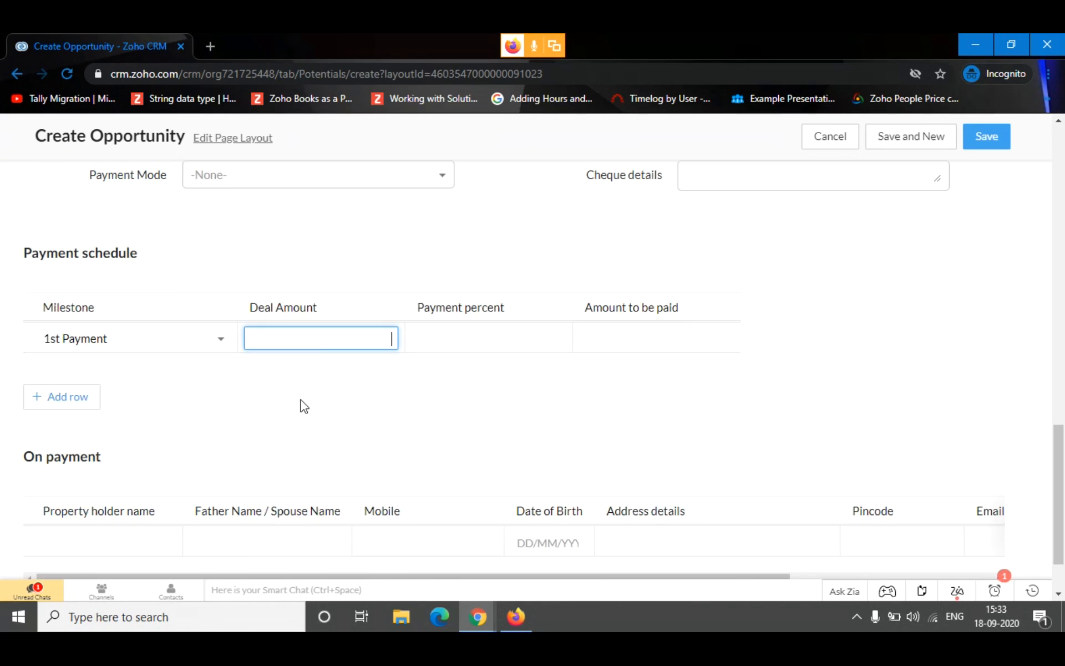
left_click(452, 340)
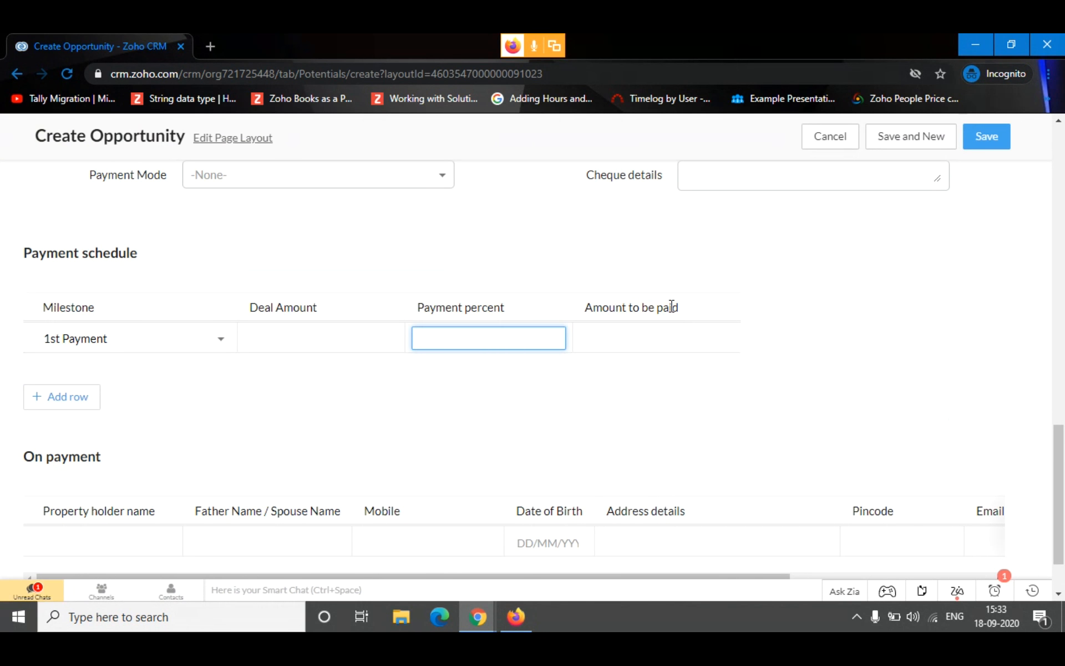
left_click(63, 405)
scroll(107, 333, "down", 1)
left_click(110, 267)
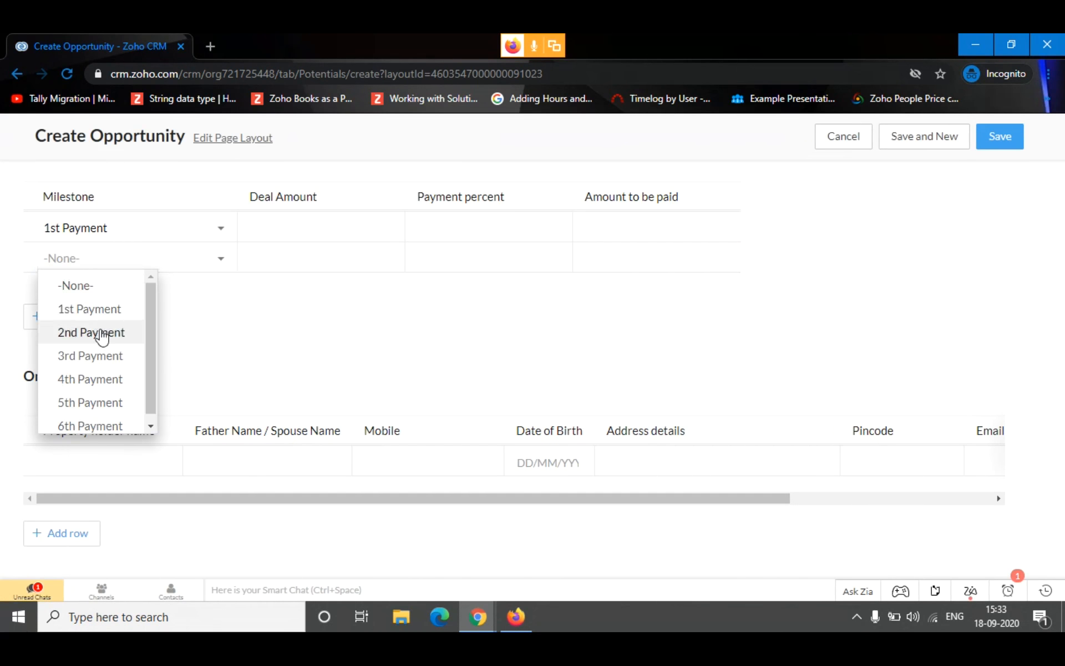
left_click(102, 333)
left_click(35, 320)
left_click(127, 258)
left_click(107, 351)
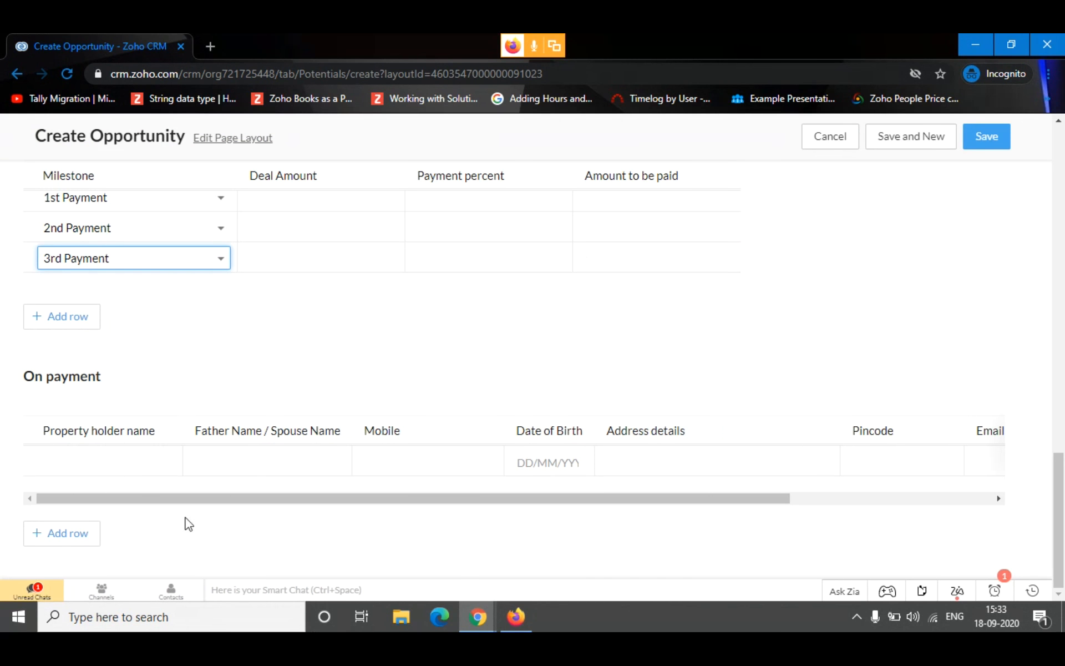
Look through the On payment table's columns without filling them in, and add five blank rows to it
left_click(80, 461)
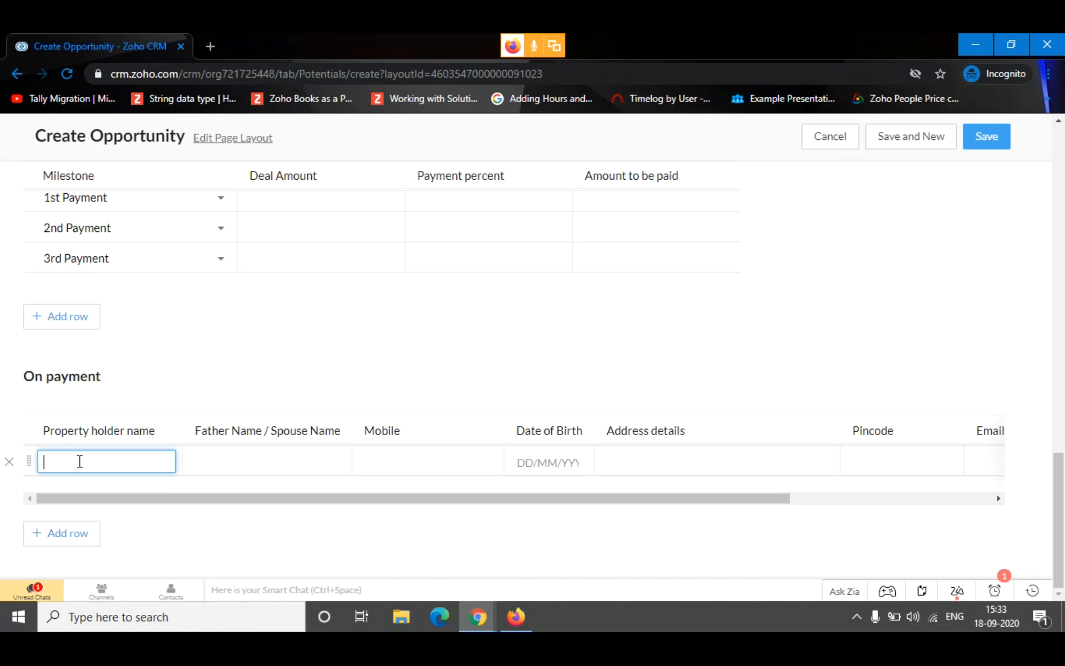
left_click(272, 456)
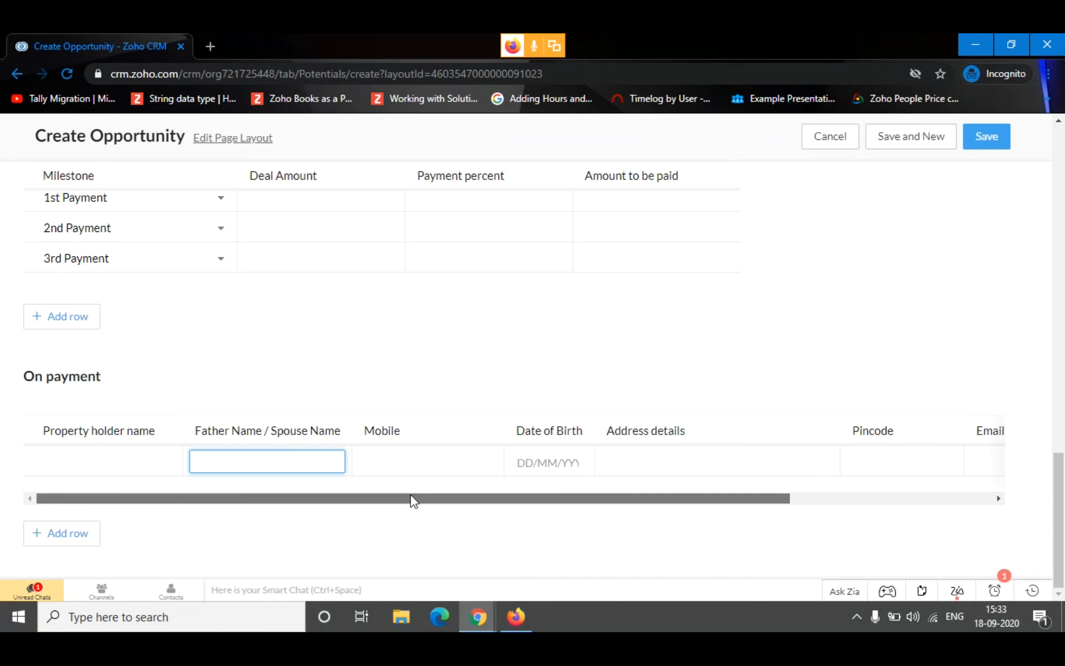
left_click_drag(411, 498, 627, 480)
left_click_drag(724, 494, 157, 580)
left_click(78, 535)
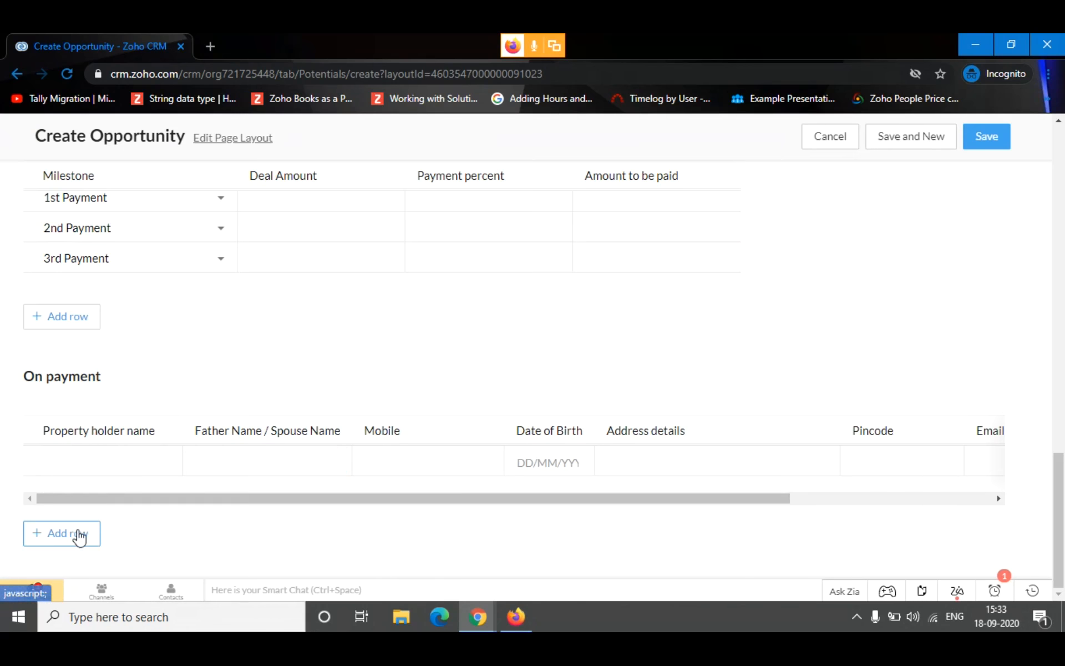
left_click(79, 536)
left_click(79, 535)
left_click(79, 536)
left_click(79, 536)
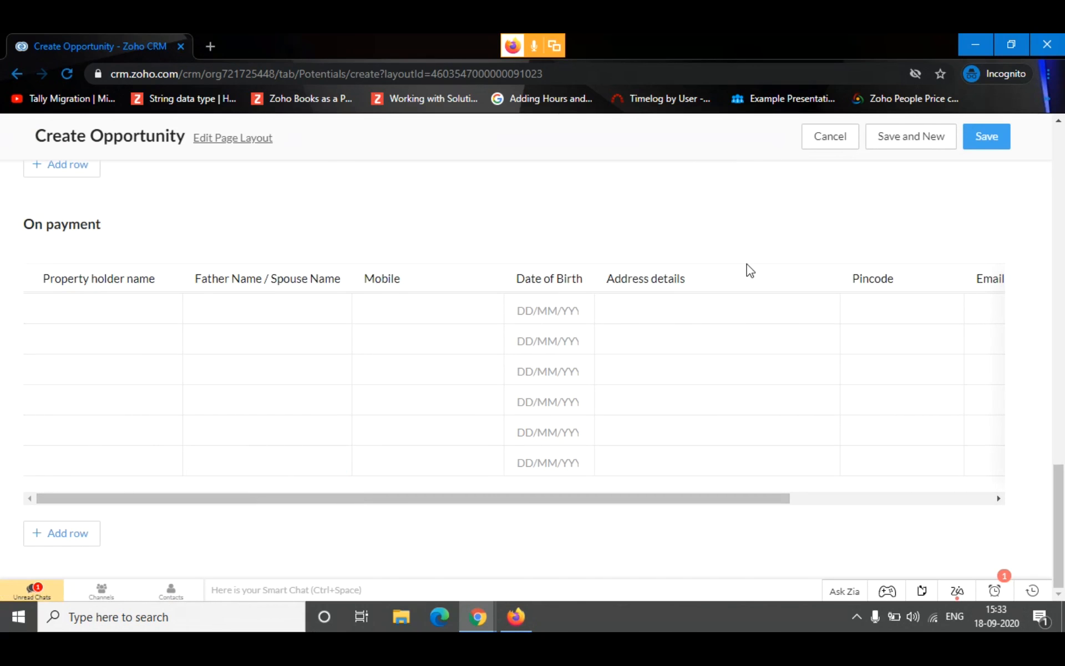
Check the completed sections of the opportunity form and save the new opportunity
scroll(832, 311, "up", 5)
scroll(954, 311, "down", 4)
scroll(990, 233, "up", 6)
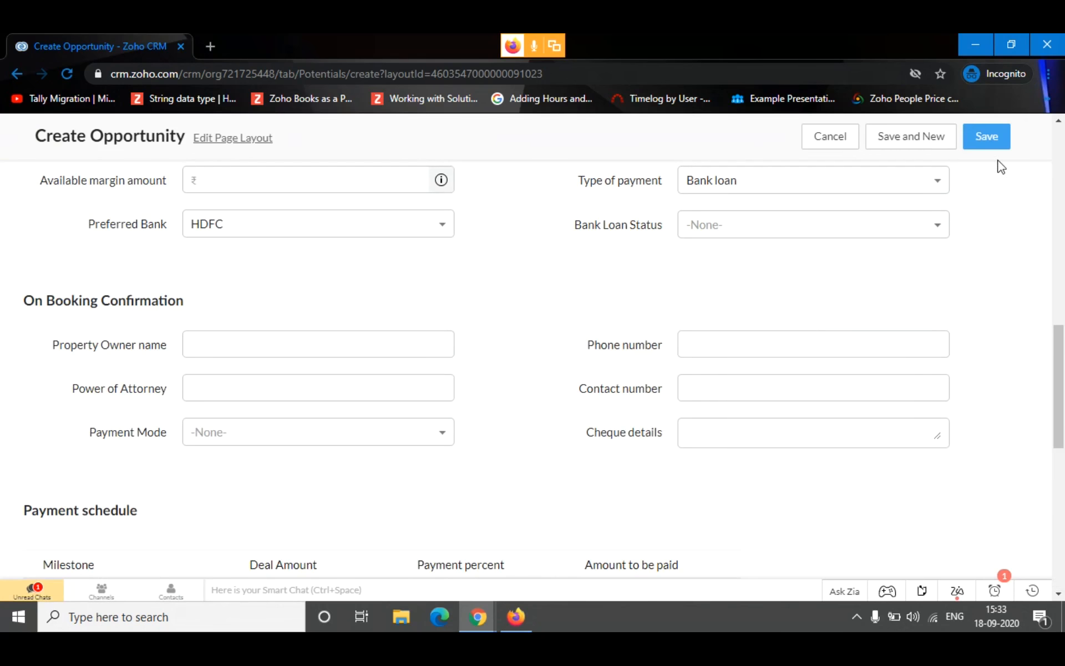
left_click(981, 145)
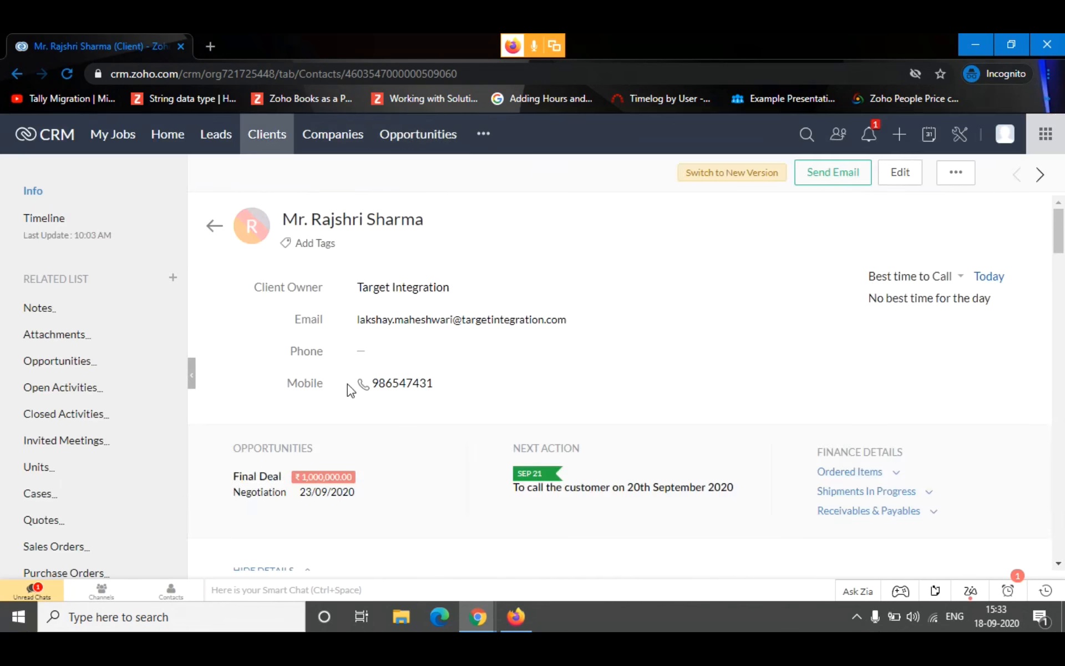
Open the Final Deal opportunity from the Opportunities list on the client's record
scroll(352, 389, "down", 6)
scroll(355, 355, "down", 10)
left_click(60, 366)
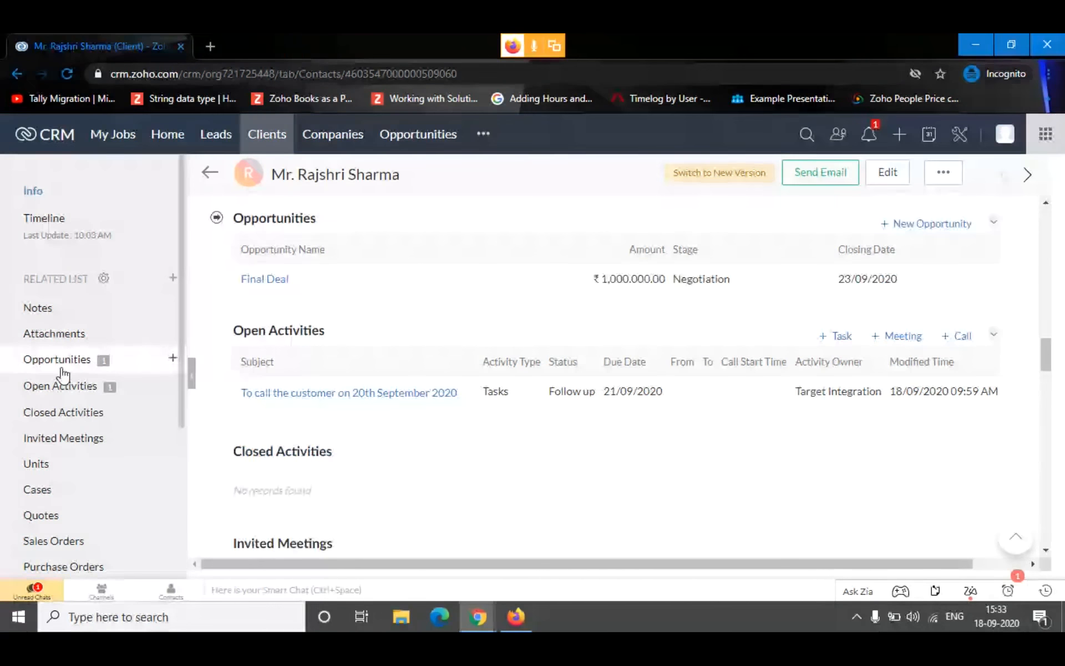
left_click(263, 283)
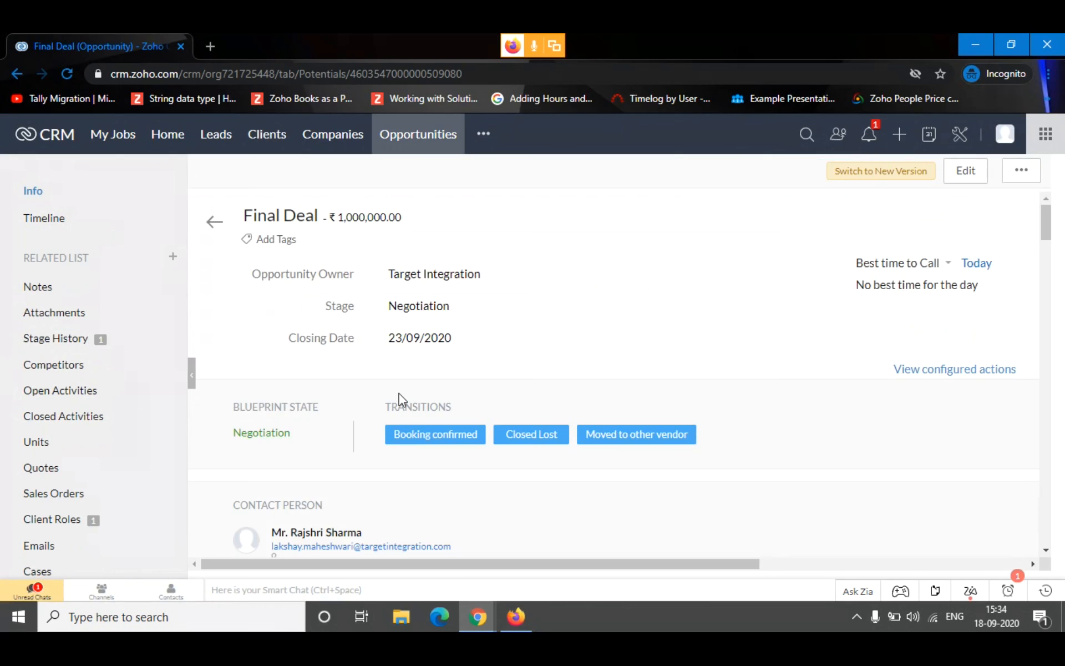
Review the Final Deal record: its Opportunity Information, Stage History, related lists, booking sections and available blueprint transitions
scroll(463, 279, "down", 7)
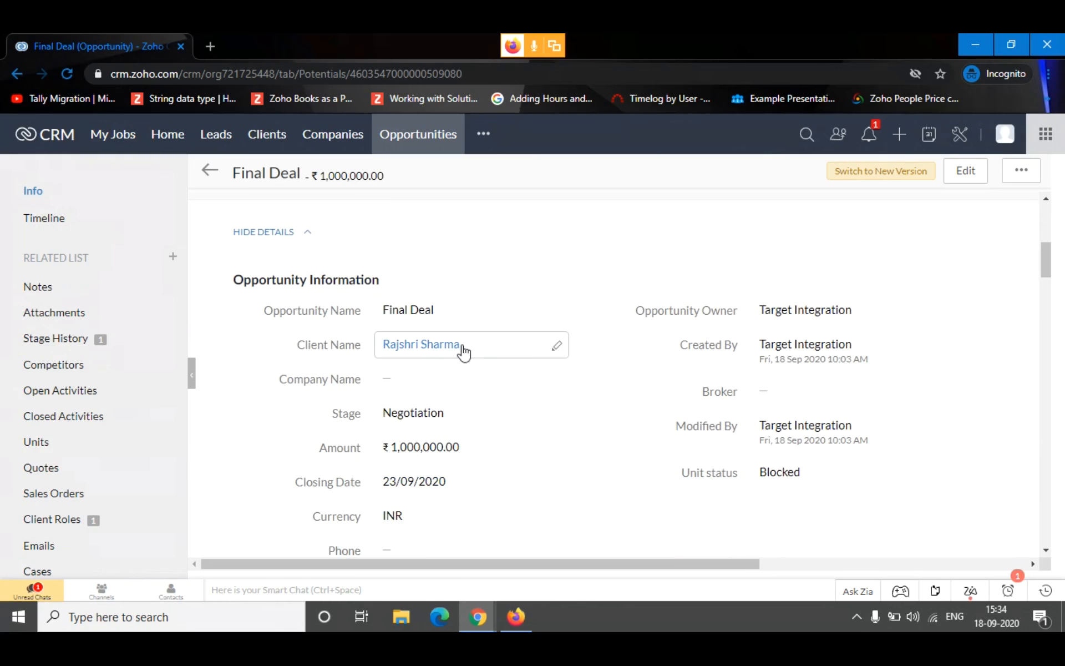
left_click_drag(469, 349, 367, 346)
left_click(552, 276)
scroll(456, 393, "up", 7)
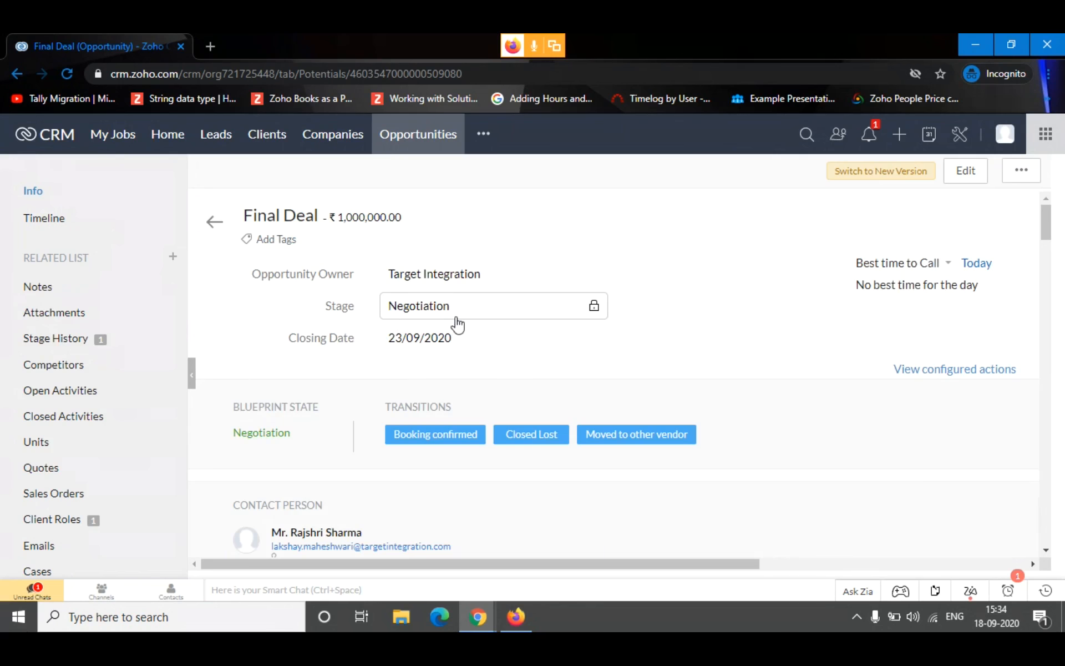
left_click(112, 342)
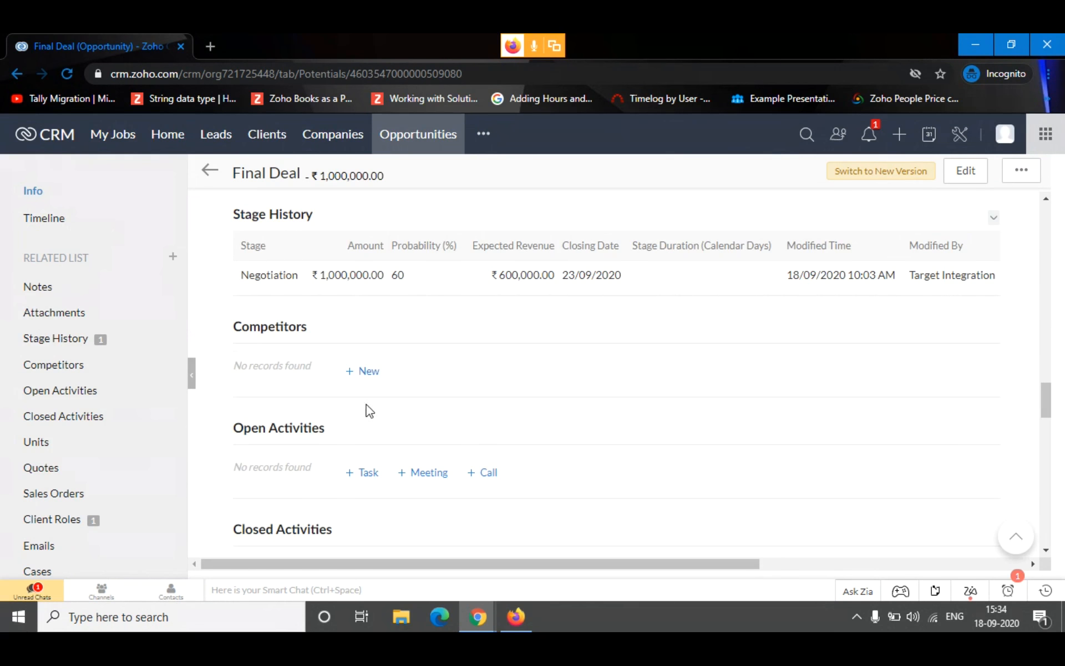
scroll(338, 440, "down", 5)
scroll(331, 371, "up", 5)
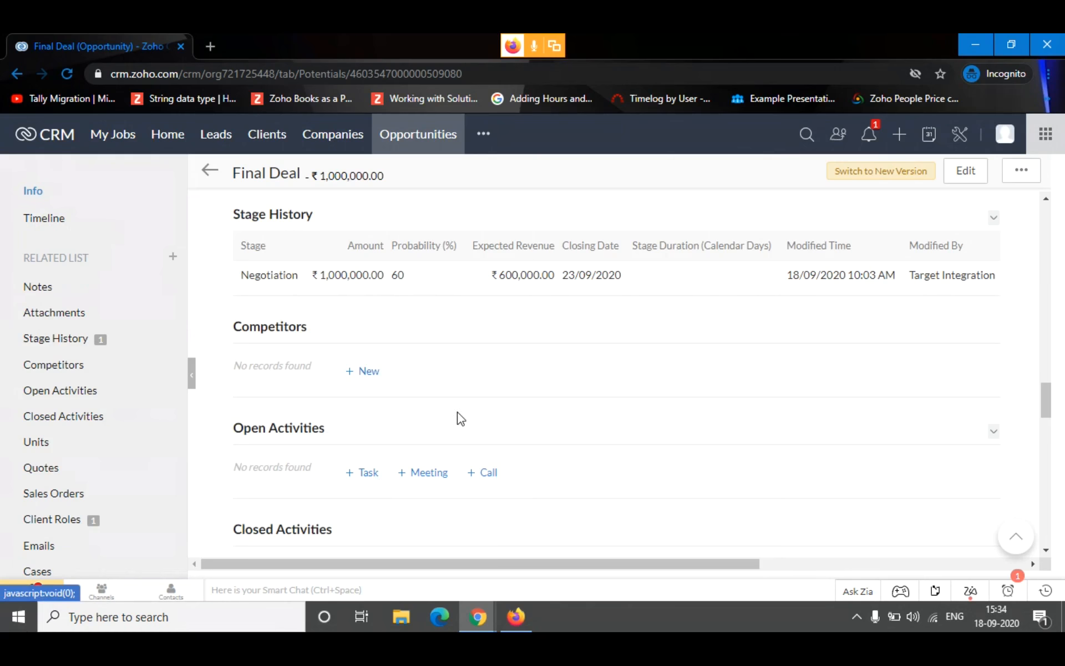
scroll(460, 419, "down", 4)
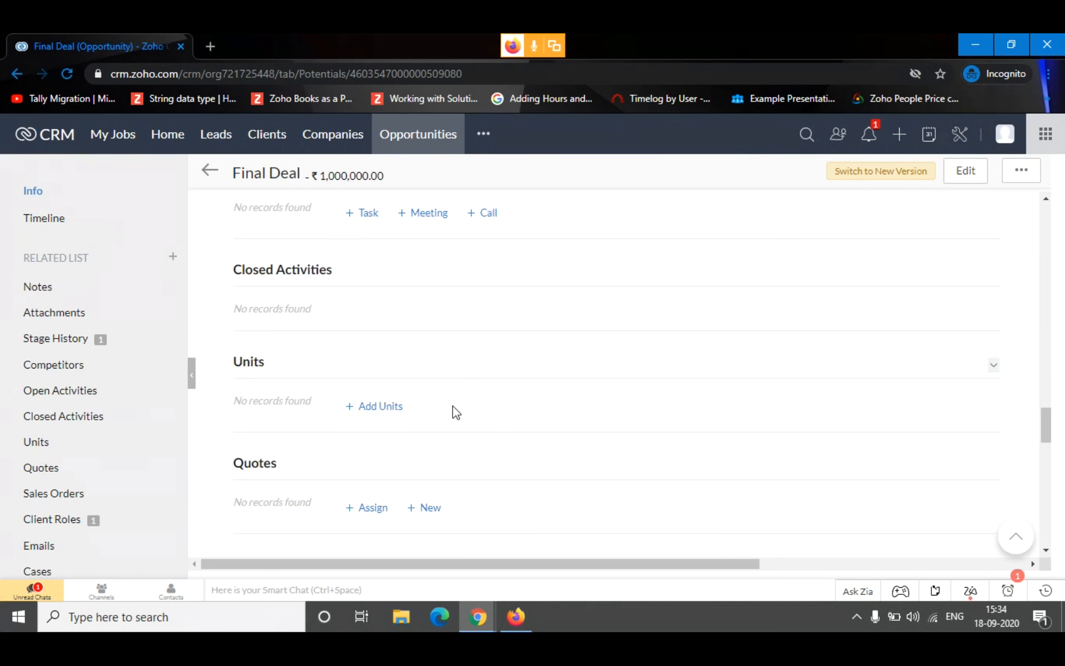
scroll(442, 395, "down", 2)
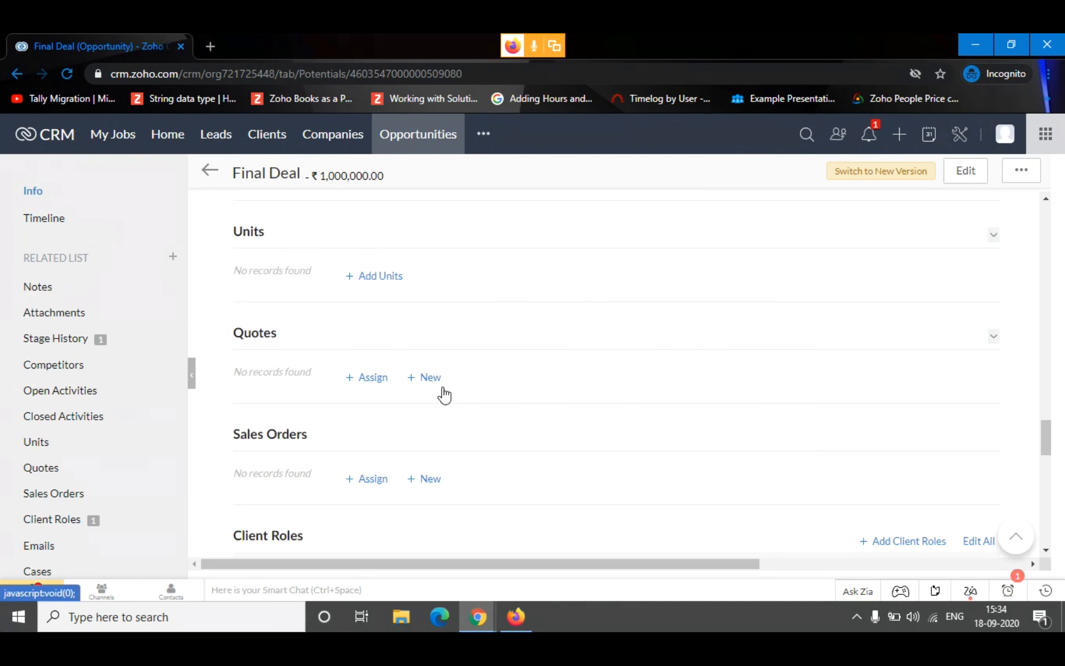
scroll(449, 383, "down", 2)
scroll(444, 380, "up", 10)
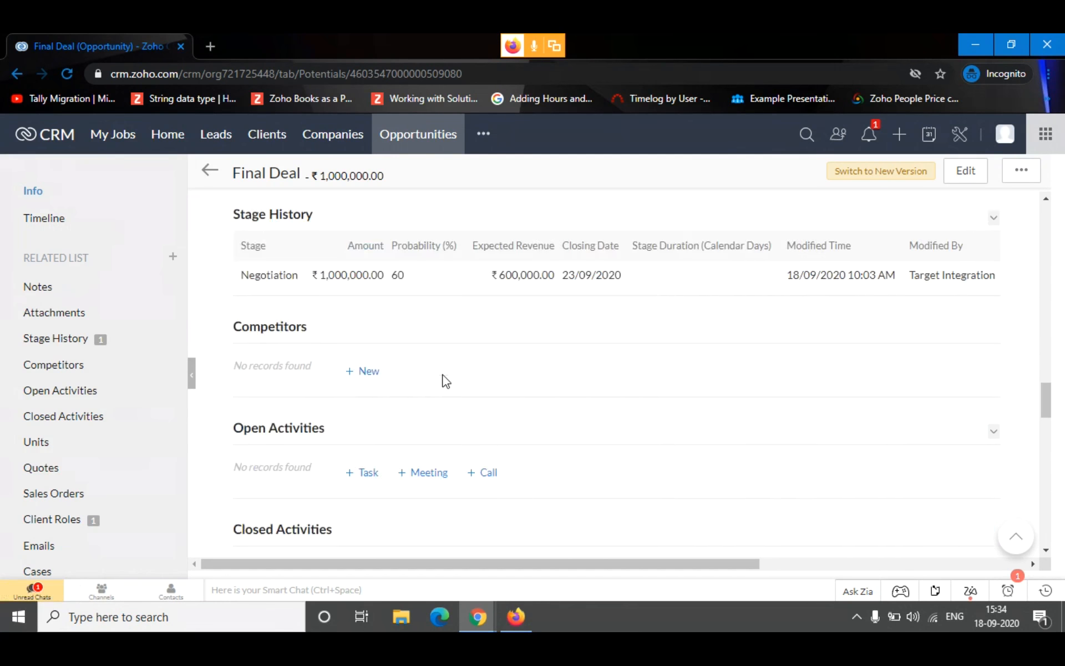
scroll(443, 388, "up", 15)
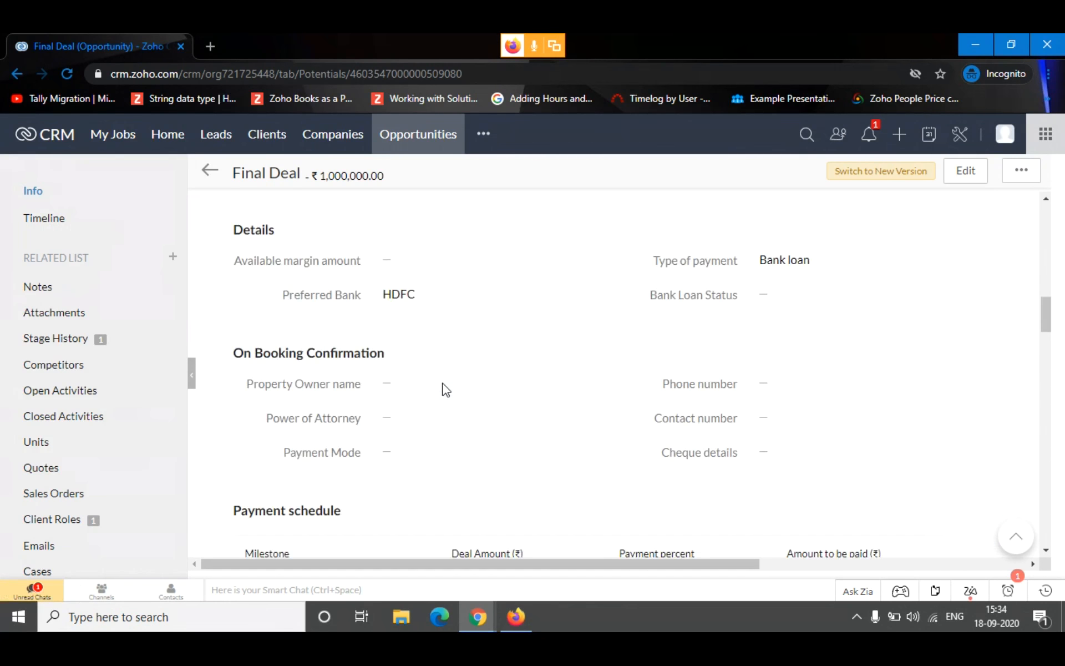
scroll(444, 391, "up", 8)
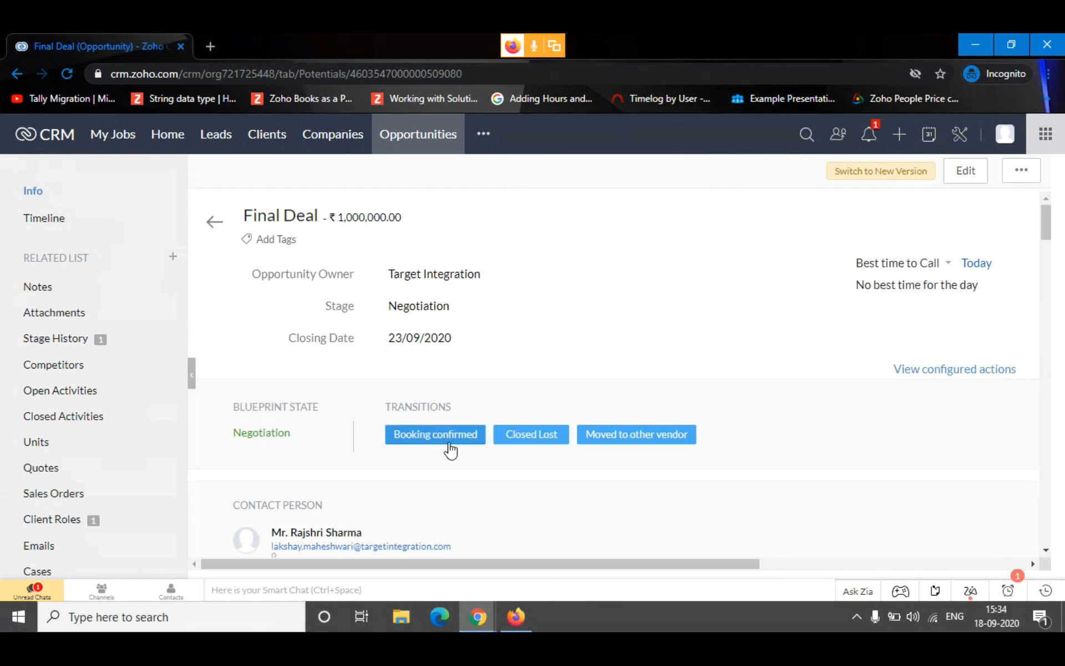
Start the Booking confirmed transition and enter the note "To be booked but will be paid on further dates"
left_click(459, 435)
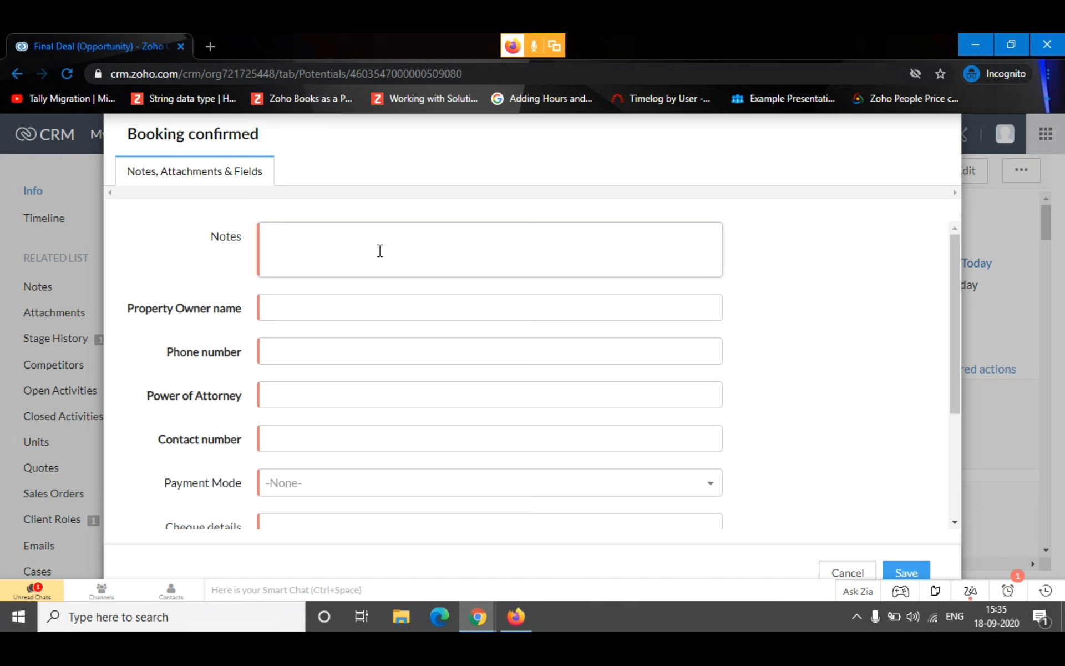
type("TO be b")
key("BackSpace")
key("BackSpace")
key("BackSpace")
key("BackSpace")
type("o be booked")
key("BackSpace")
key("BackSpace")
key("BackSpace")
key("BackSpace")
key("BackSpace")
key("BackSpace")
key("BackSpace")
key("BackSpace")
type("booked")
key("BackSpace")
key("BackSpace")
key("BackSpace")
key("BackSpace")
key("BackSpace")
key("BackSpace")
key("BackSpace")
type("be booked a")
key("BackSpace")
type("but w")
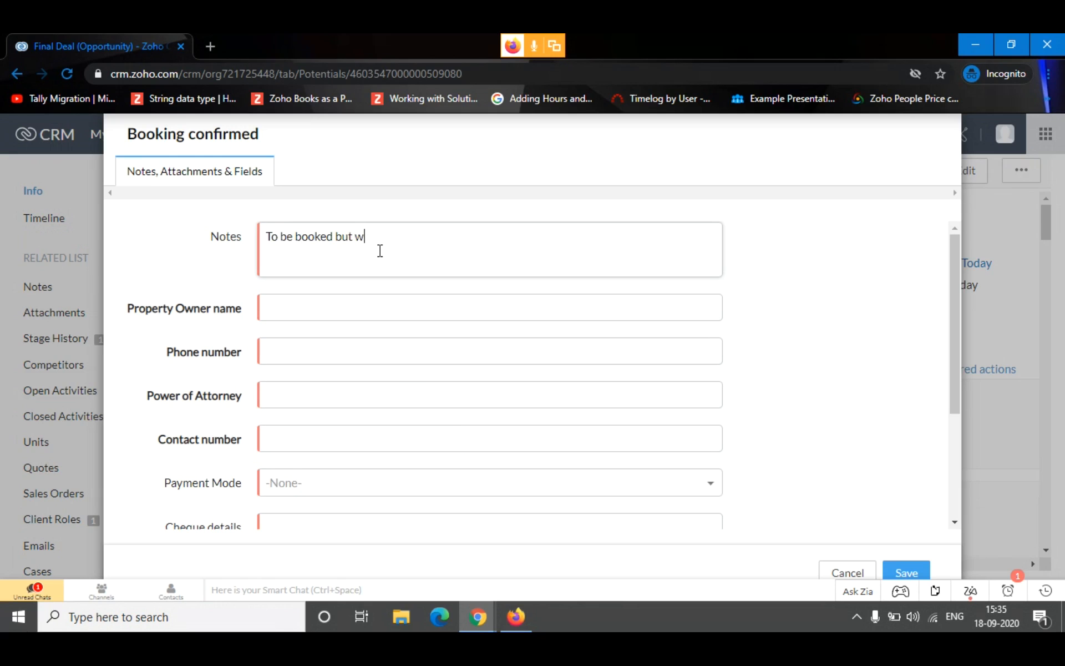
type("ill be paid f on further dates")
Fill in the property owner's name and phone number for the booking confirmation
left_click(468, 306)
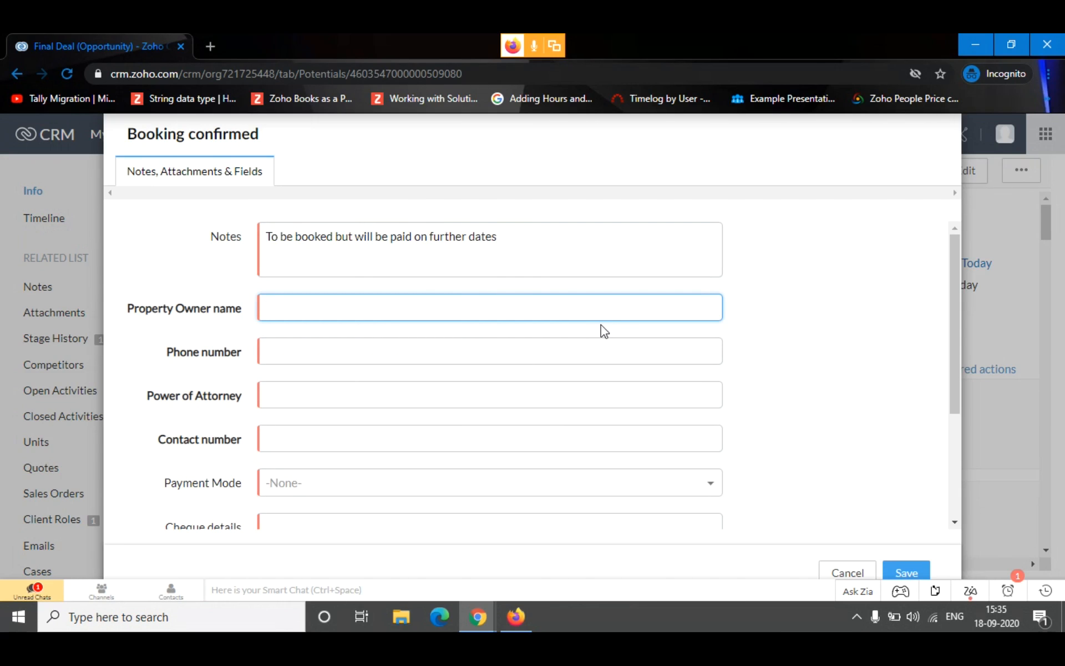
type("Rajdhre")
left_click(601, 324)
left_click(504, 299)
key("BackSpace")
key("BackSpace")
key("BackSpace")
key("Home")
type("shree")
left_click(405, 344)
type("776545678")
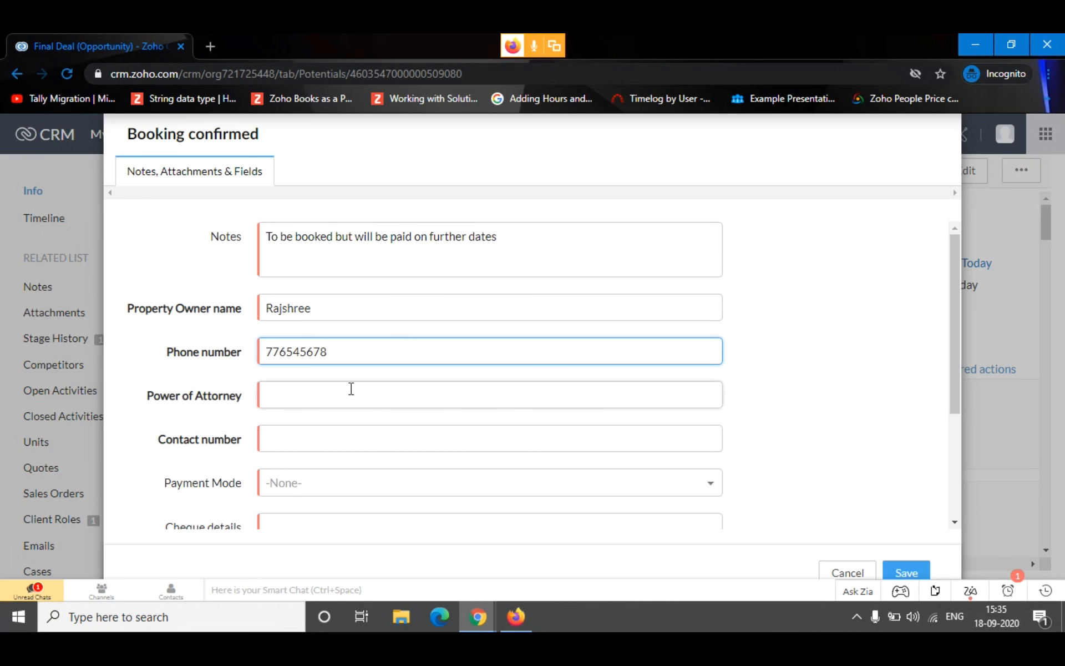
Enter the name of the person holding Power of Attorney and their contact number
left_click(350, 397)
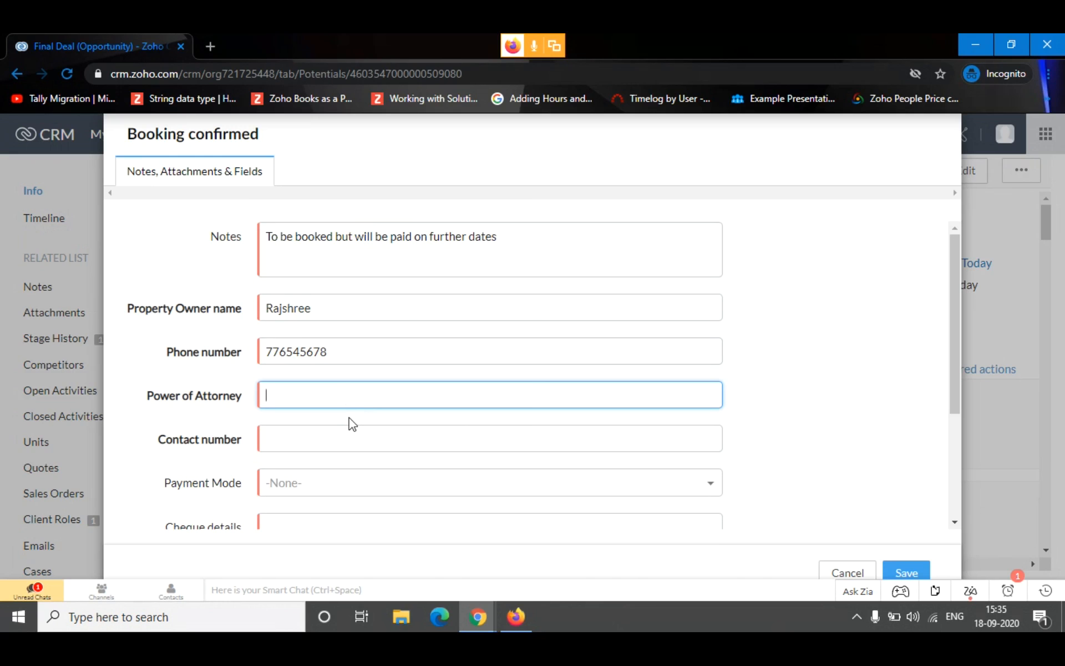
type("Lka")
key("BackSpace")
key("BackSpace")
type("Alka")
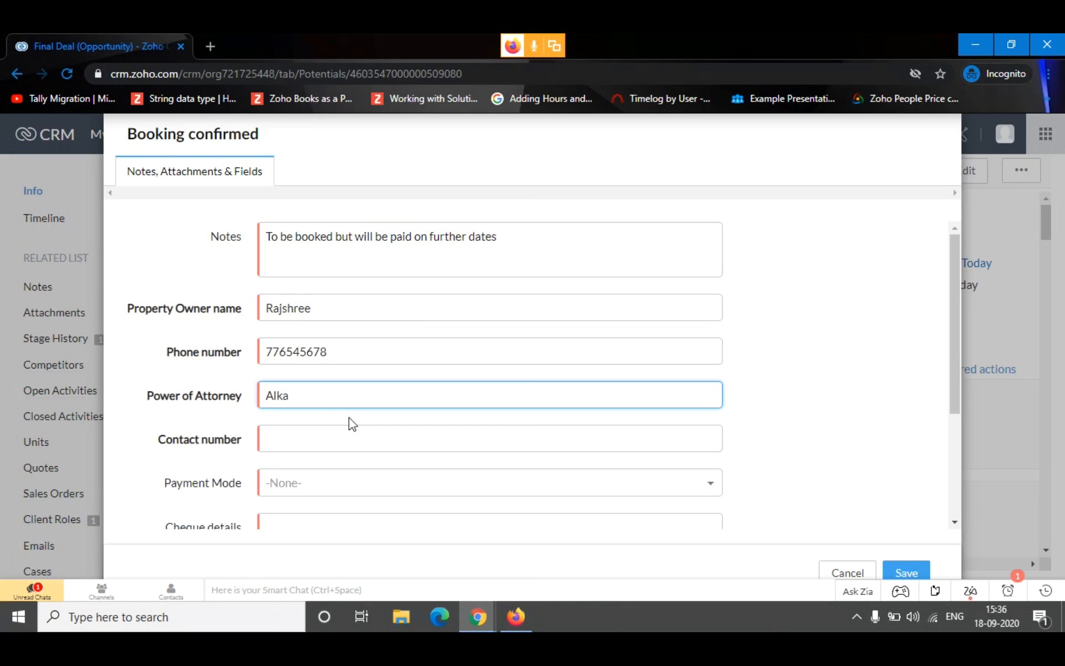
left_click(299, 438)
scroll(317, 437, "down", 2)
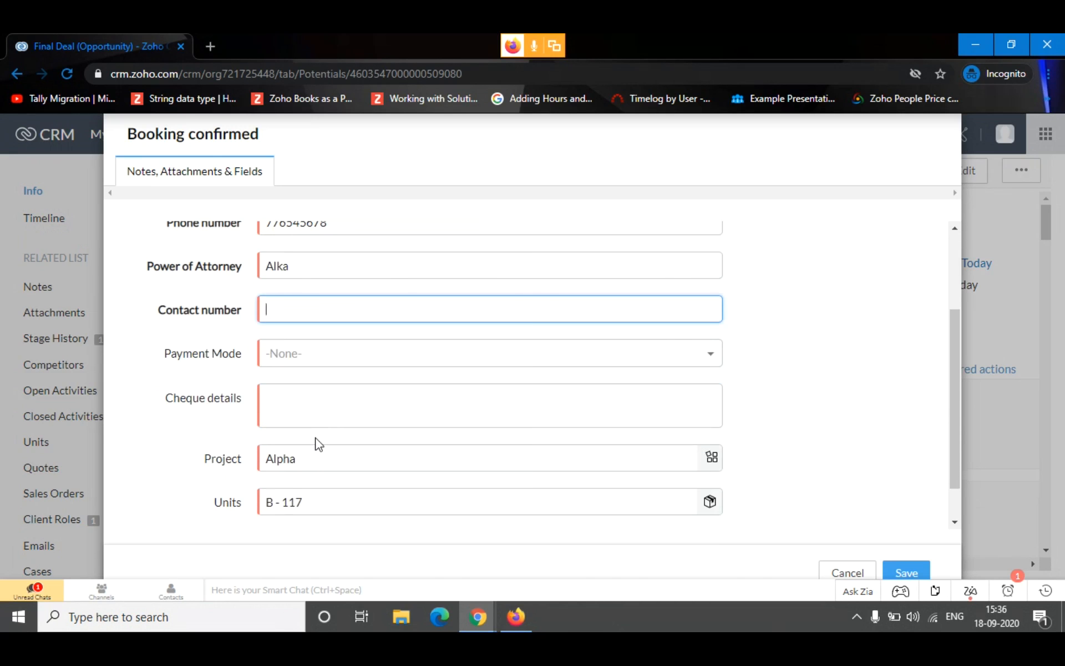
type("987654345")
Set the Payment Mode to Cheque and enter the cheque number in Cheque details
left_click(380, 351)
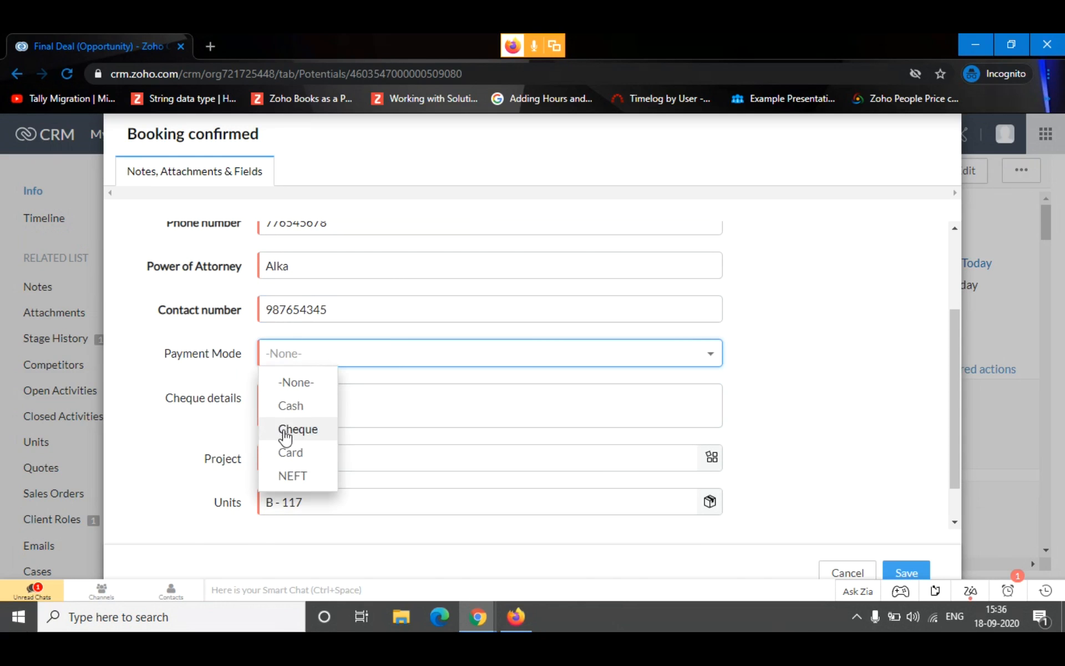
left_click(290, 408)
left_click(321, 361)
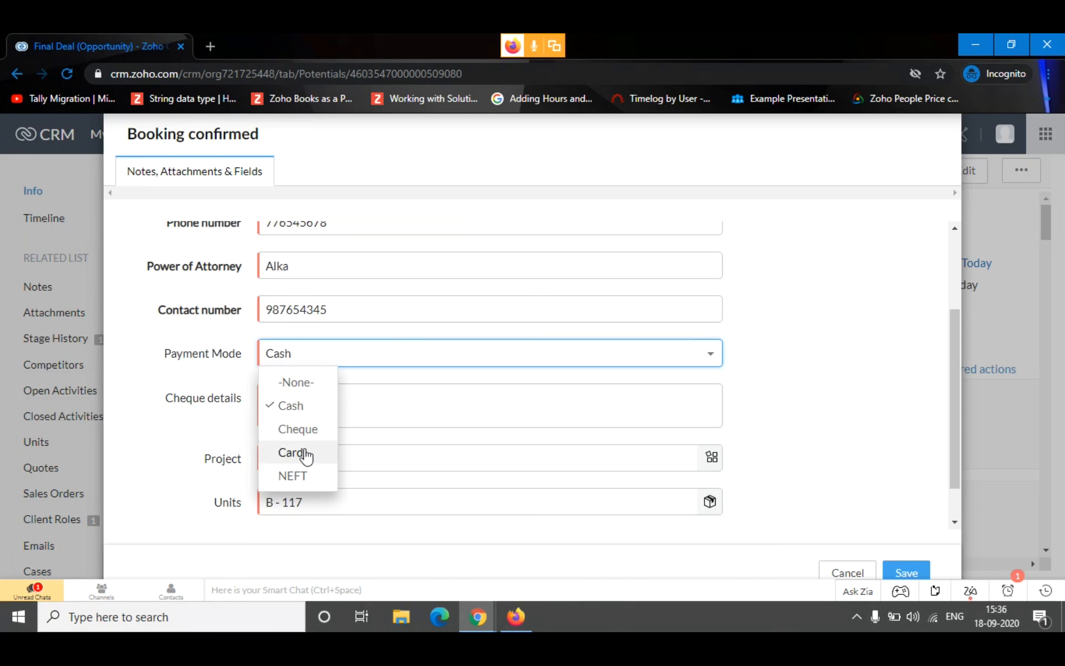
left_click(304, 431)
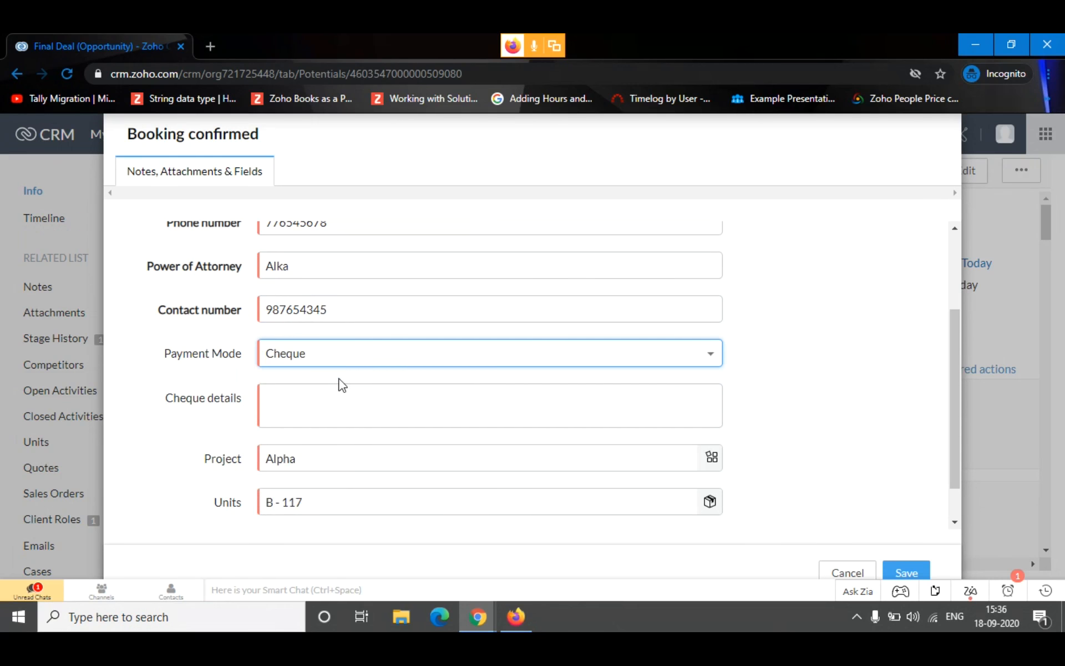
left_click(410, 401)
type("567890")
scroll(309, 404, "down", 1)
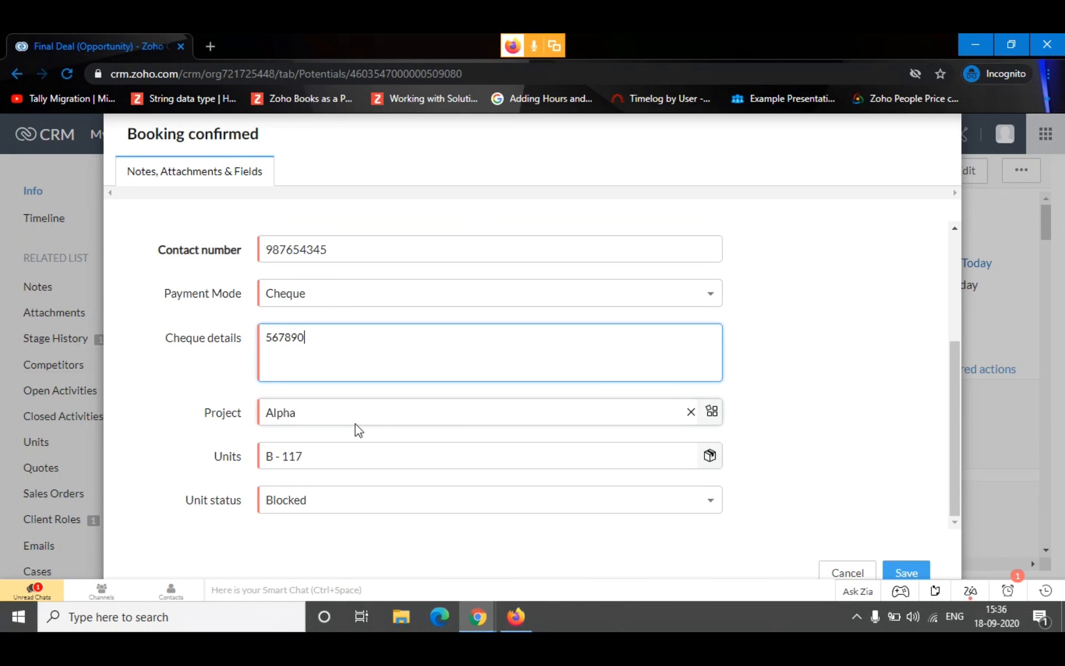
Keep project Alpha and unit B - 117 with Unit status Blocked, and save the booking confirmation
left_click(339, 417)
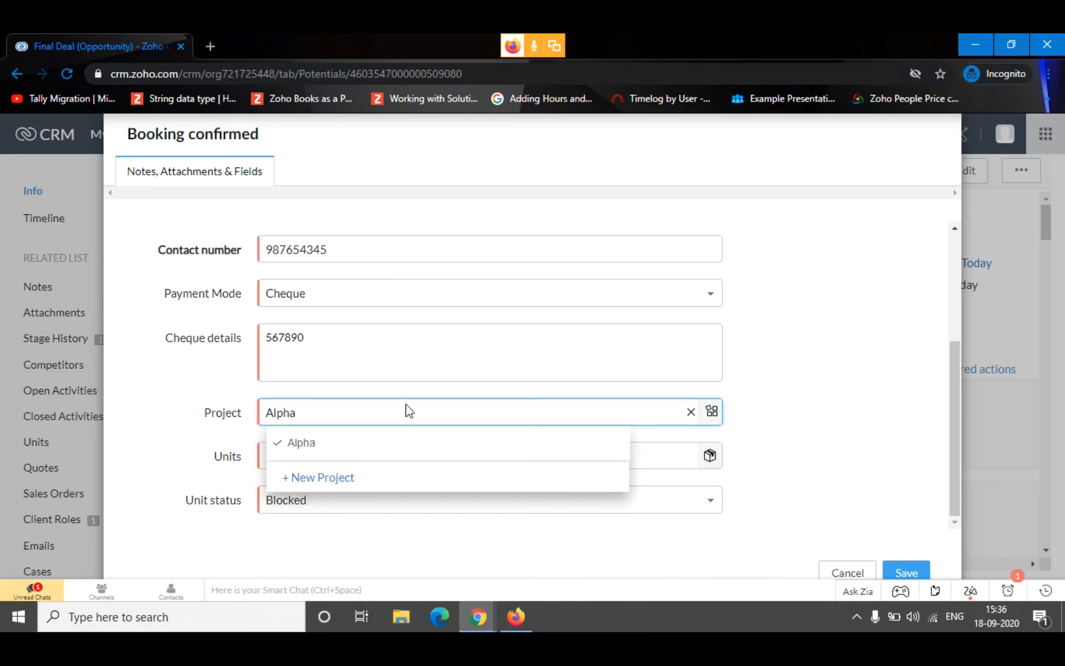
left_click(153, 420)
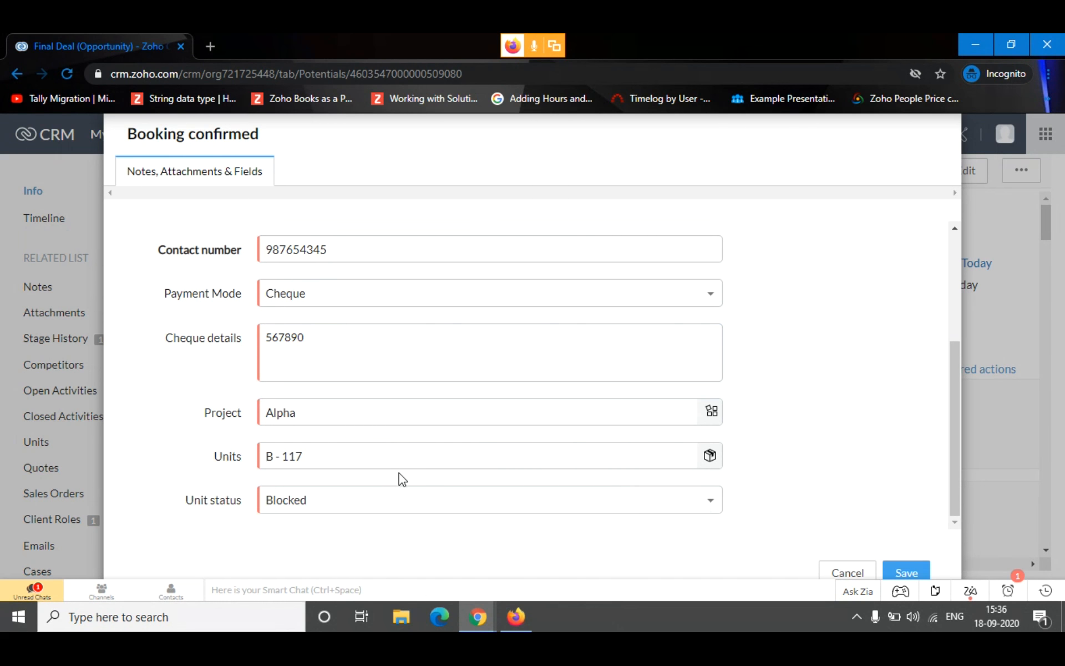
left_click(443, 505)
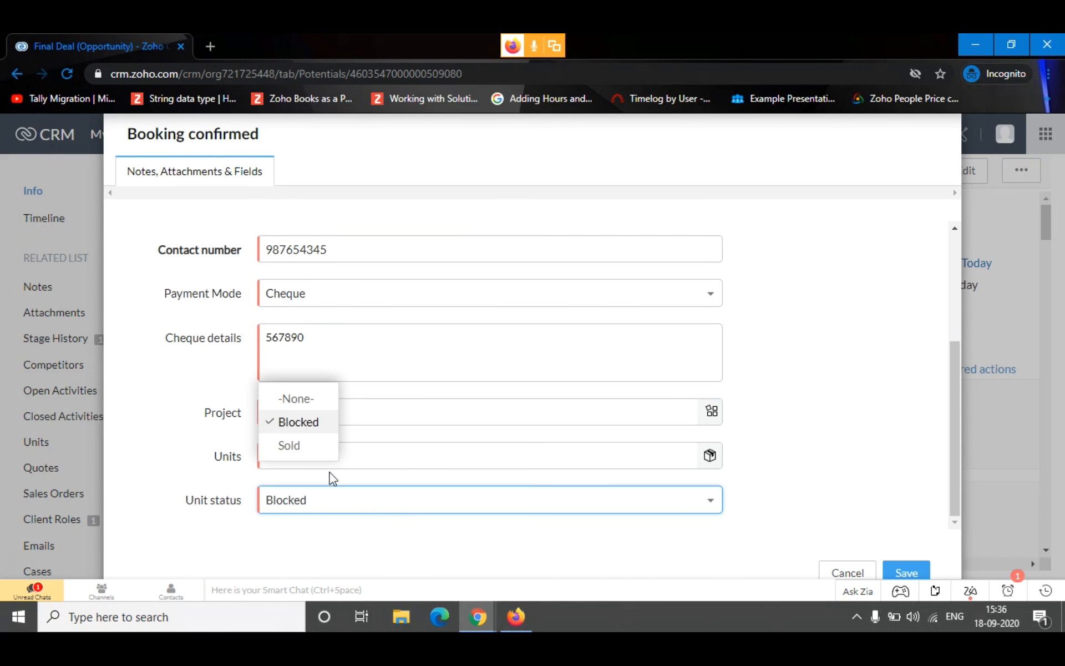
left_click(326, 429)
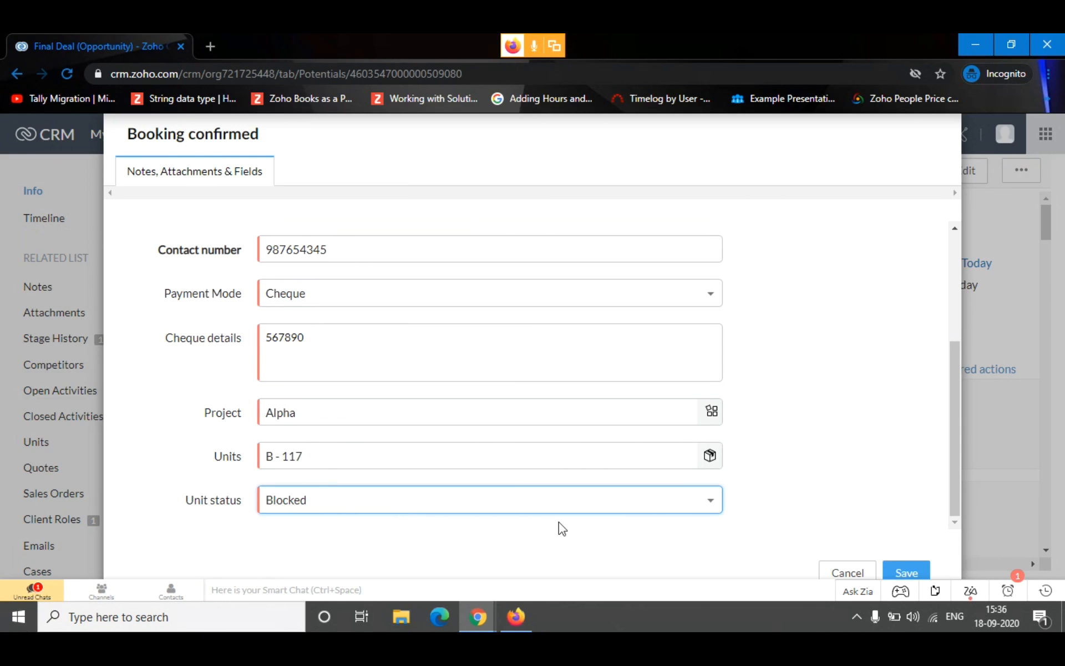
left_click(897, 574)
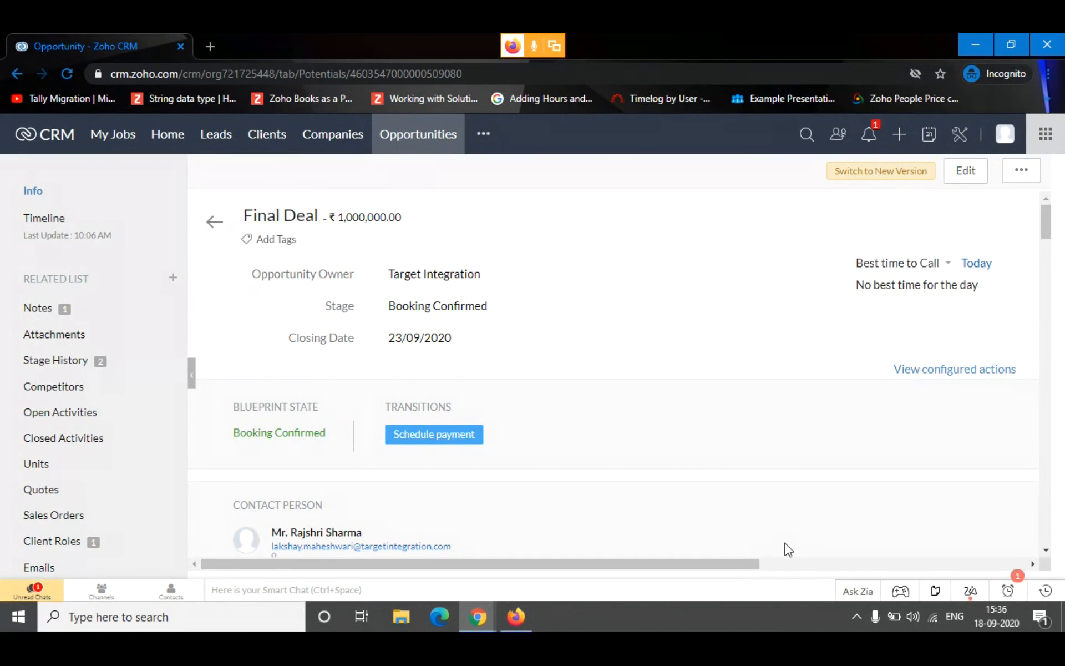
View the form of the Schedule payment transition and close it without saving
left_click(452, 439)
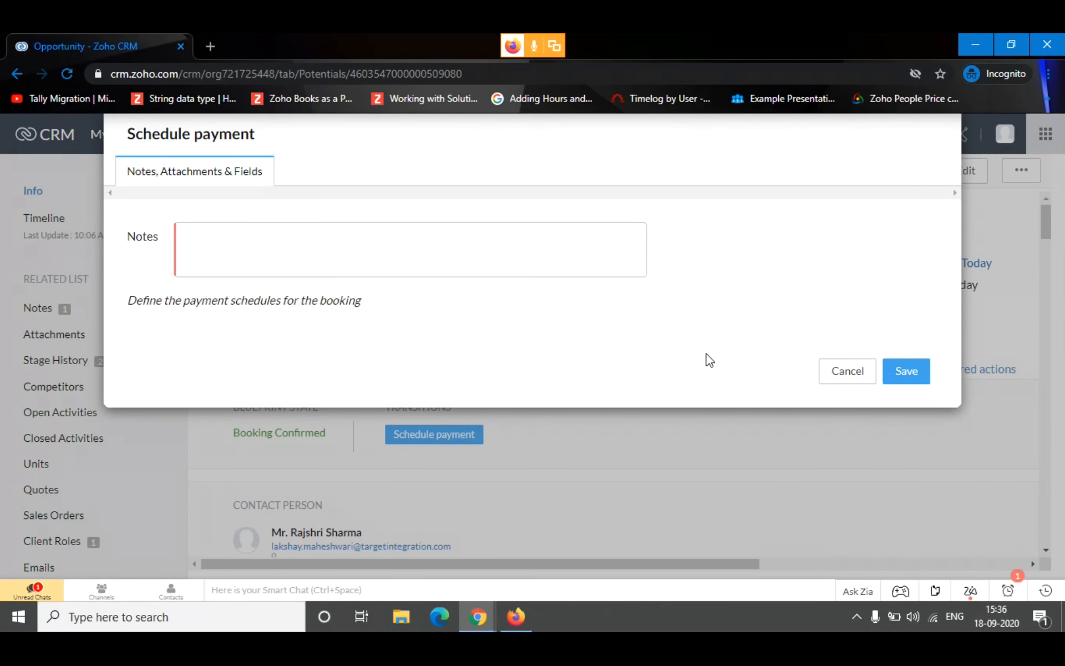
left_click(847, 383)
Examine the fields and Status options on a new renewal form, and cancel the form without saving
left_click(491, 147)
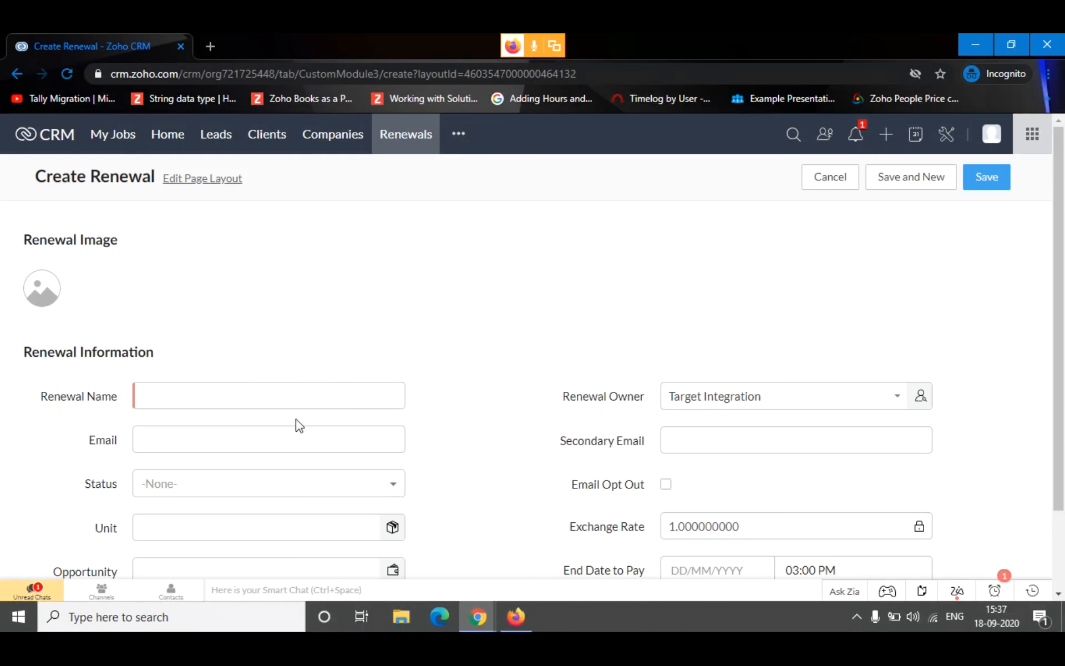
scroll(383, 391, "down", 2)
left_click(261, 342)
left_click(309, 383)
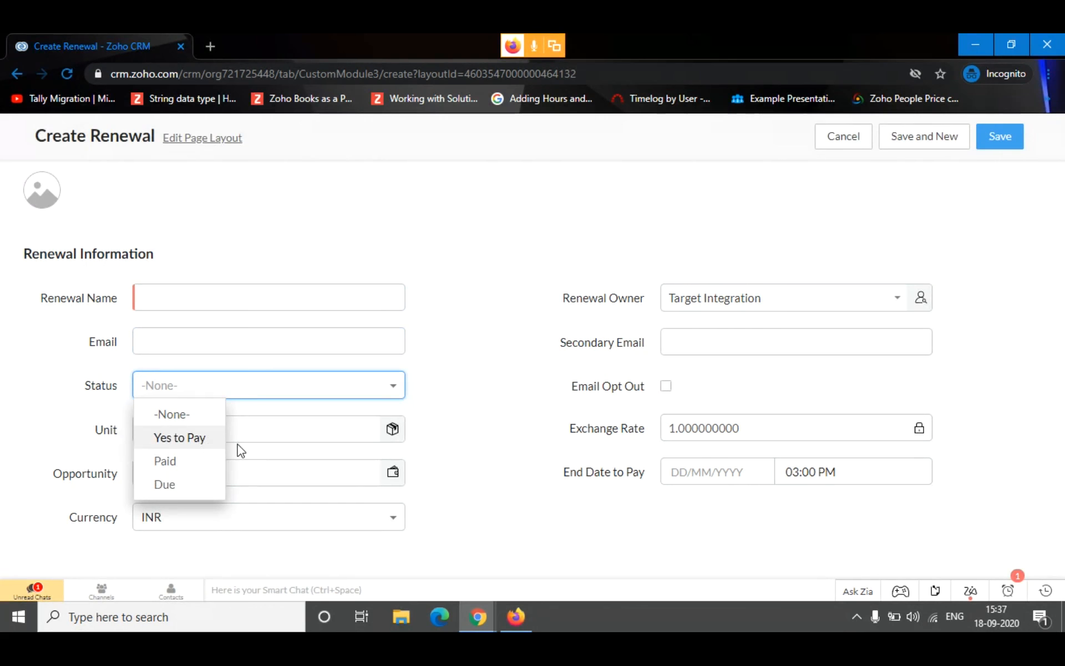
left_click(516, 444)
left_click(715, 352)
left_click(502, 437)
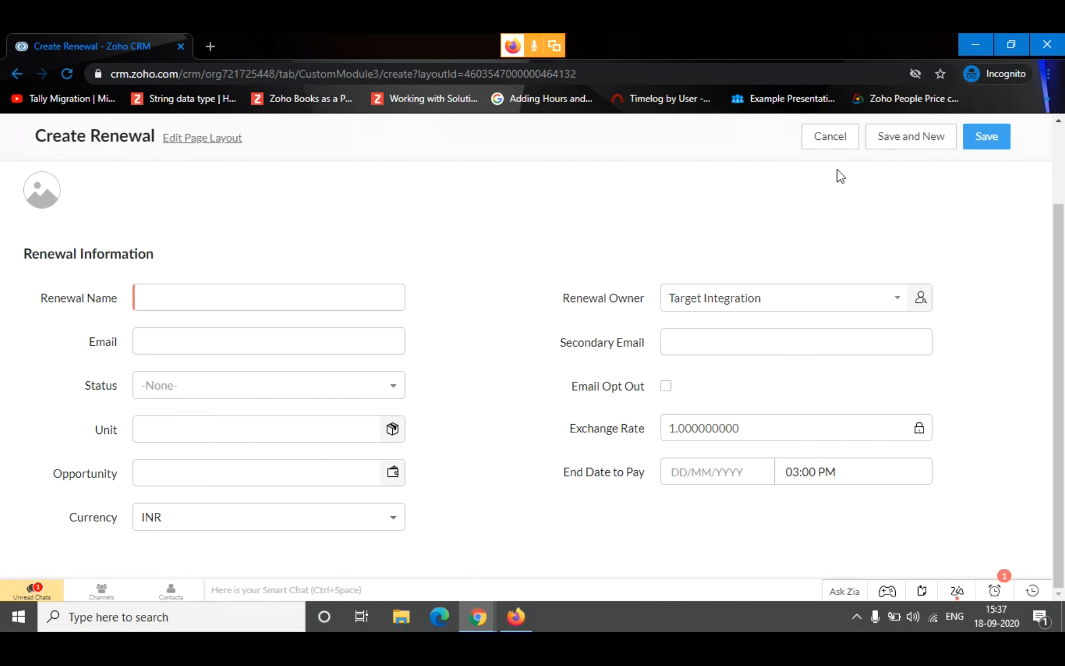
left_click(857, 146)
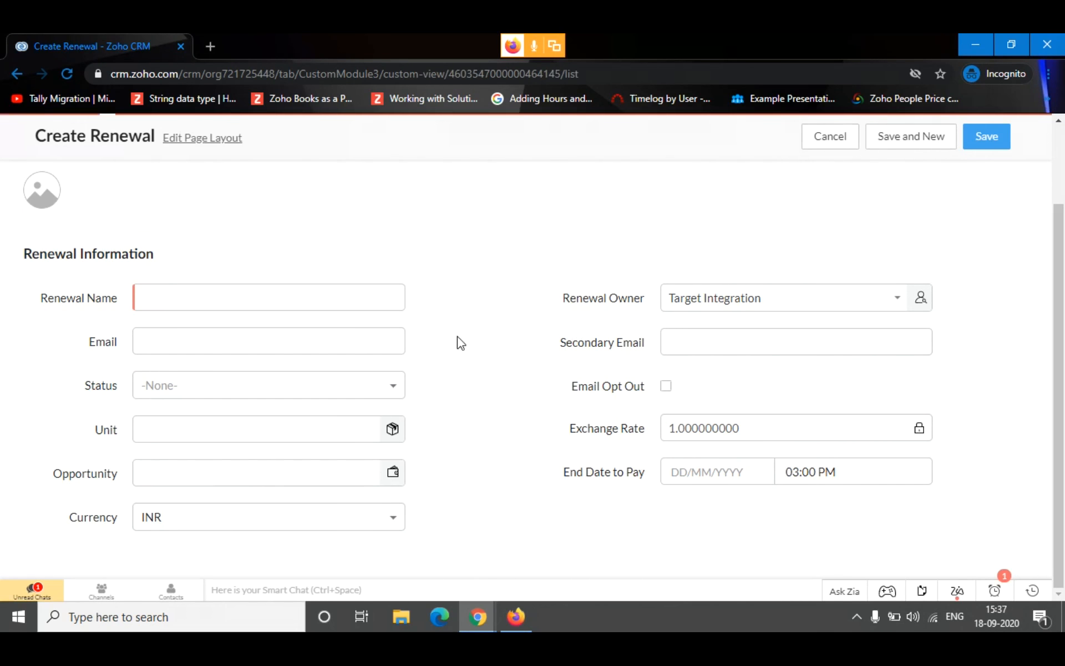
View the list of project sites and look through the other available CRM modules
left_click(461, 136)
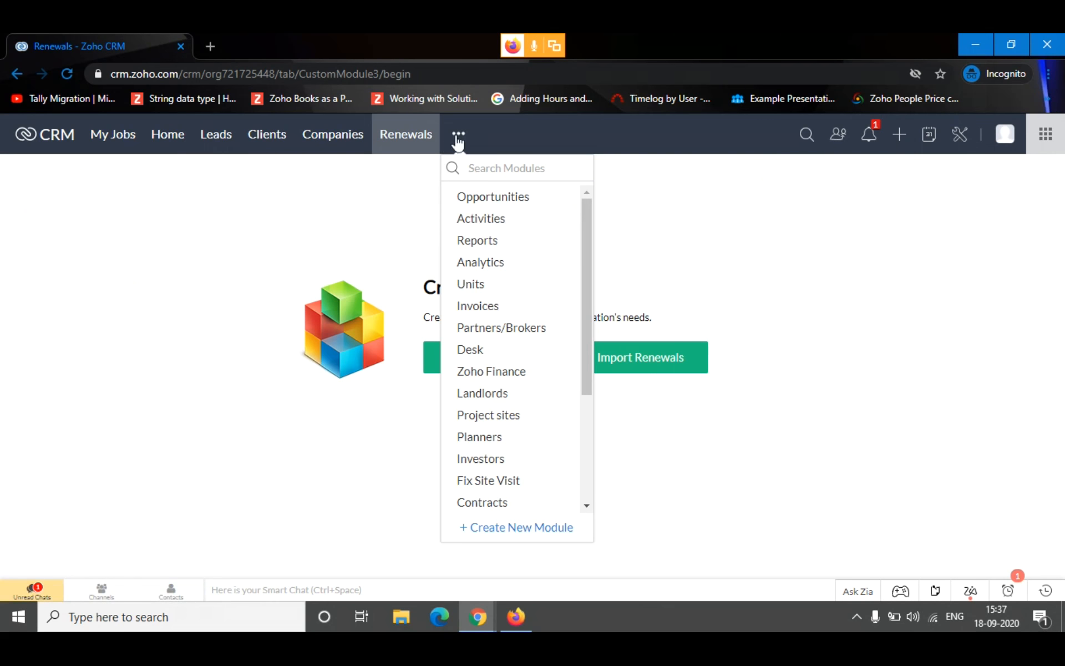
left_click(521, 420)
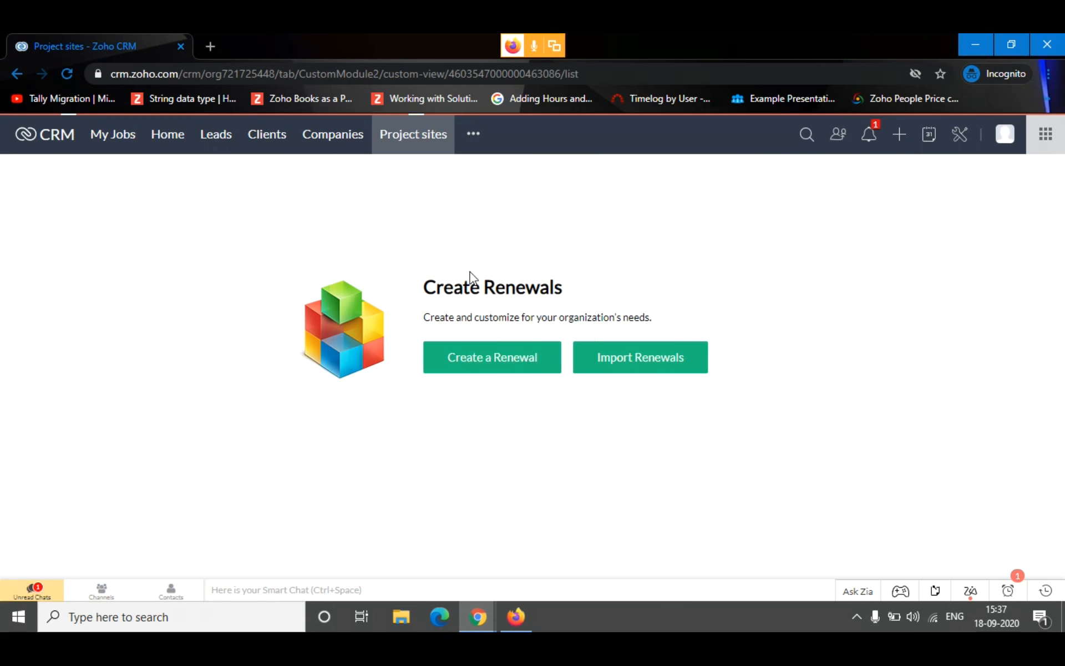
left_click(470, 136)
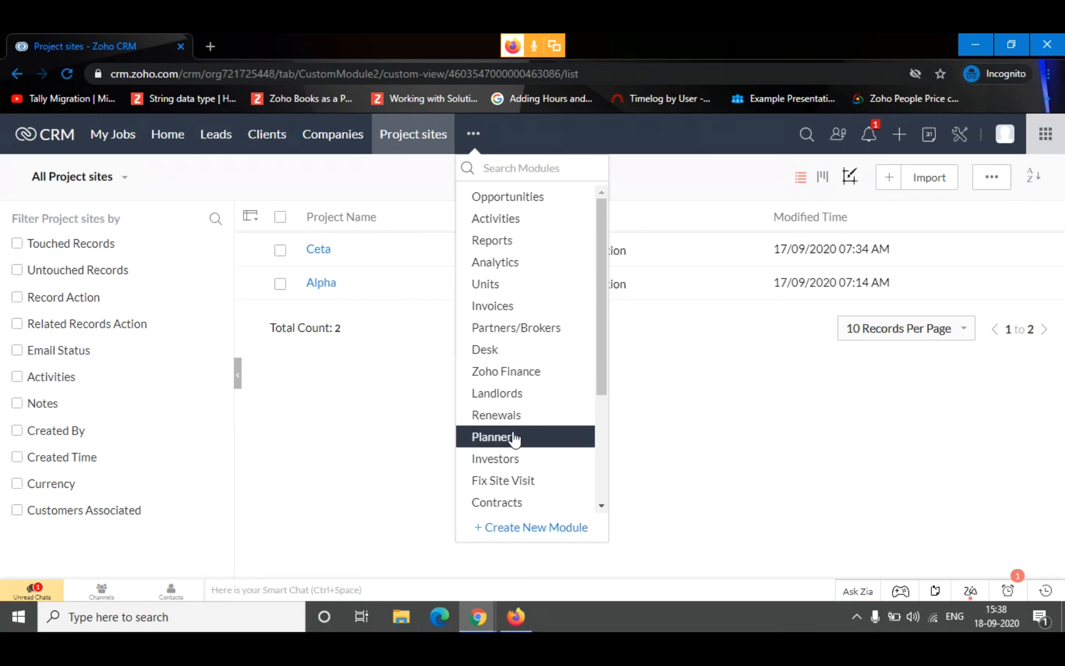
scroll(522, 395, "down", 2)
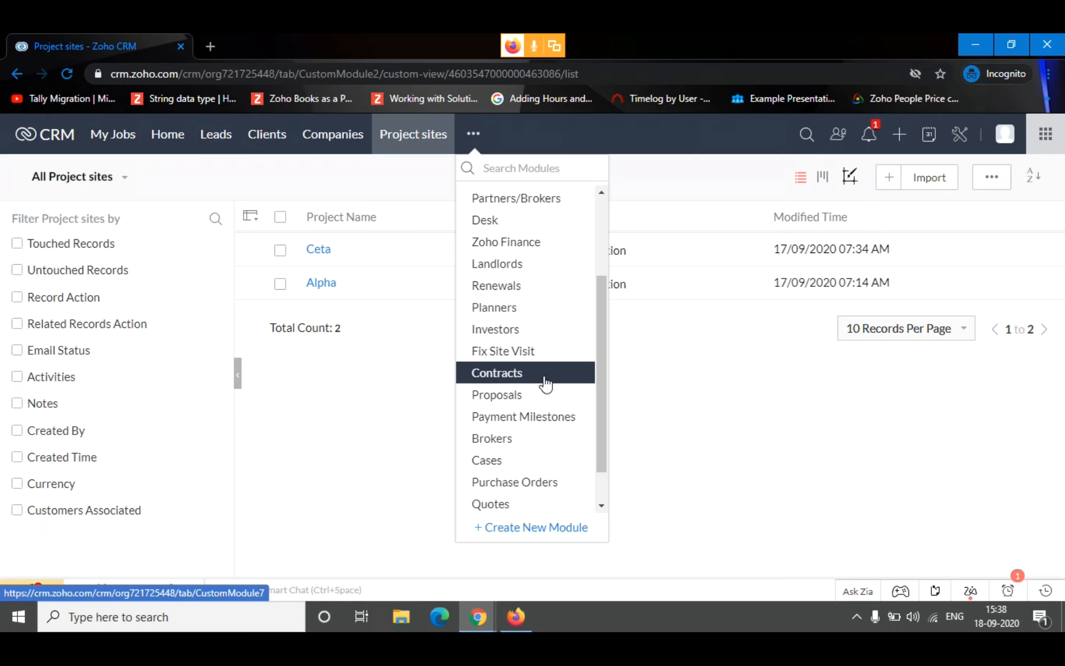
Open the Final Deal opportunity in the Booking Confirmed stage with closing date 23/09/2020
left_click(468, 133)
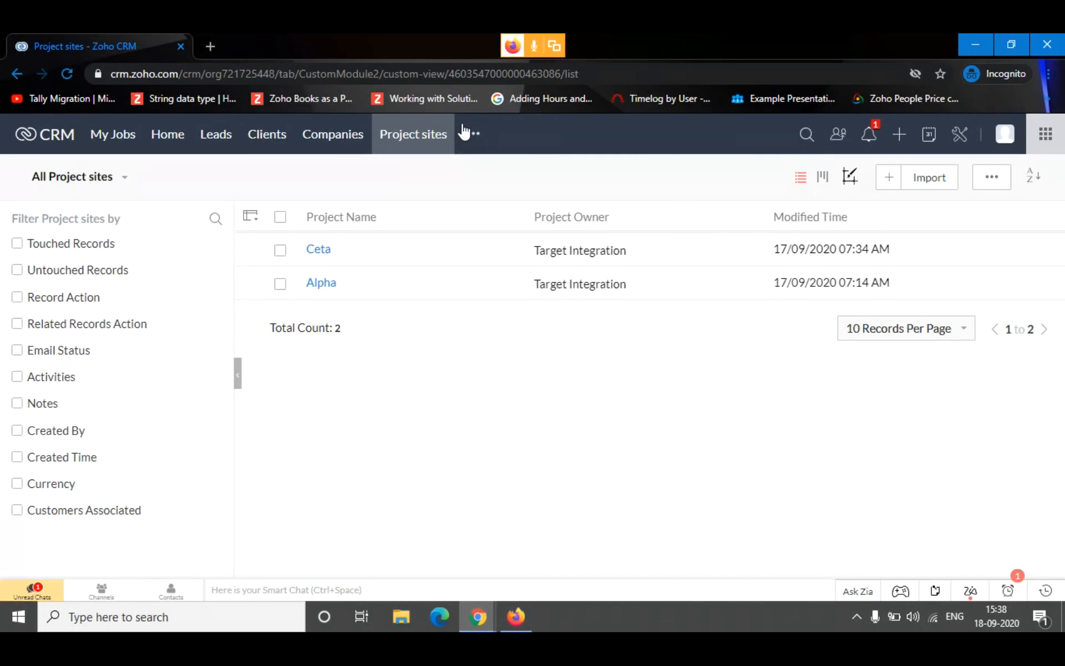
left_click(531, 202)
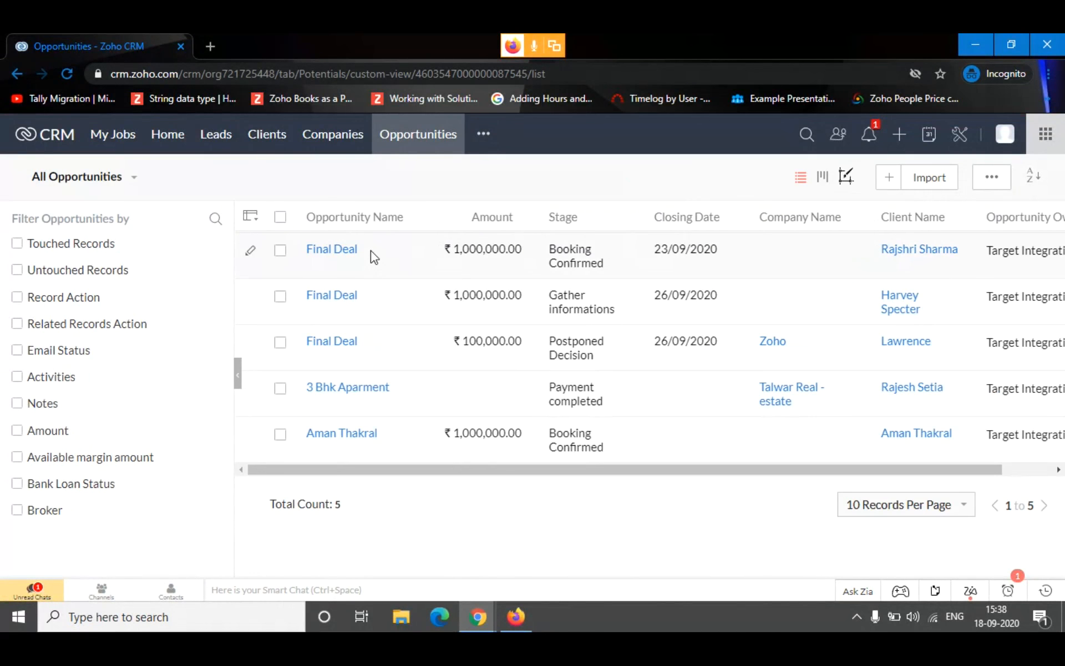
left_click(371, 250)
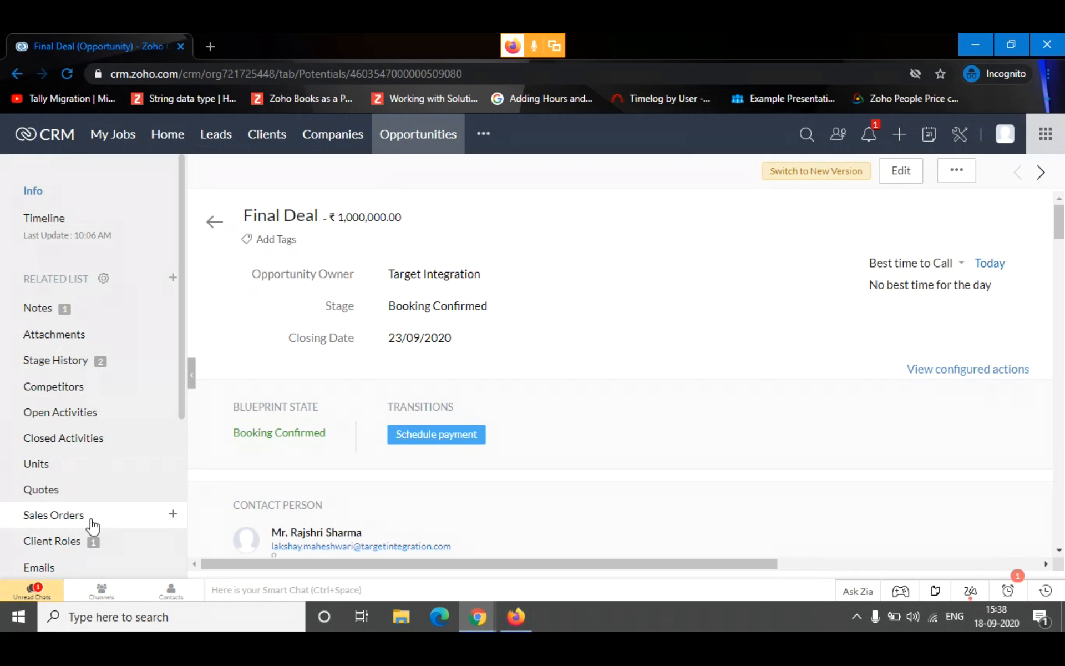
Start a new sales order for the opportunity with the subject "Final Deal" and the company Talwar Real -estate
left_click(92, 524)
left_click(256, 333)
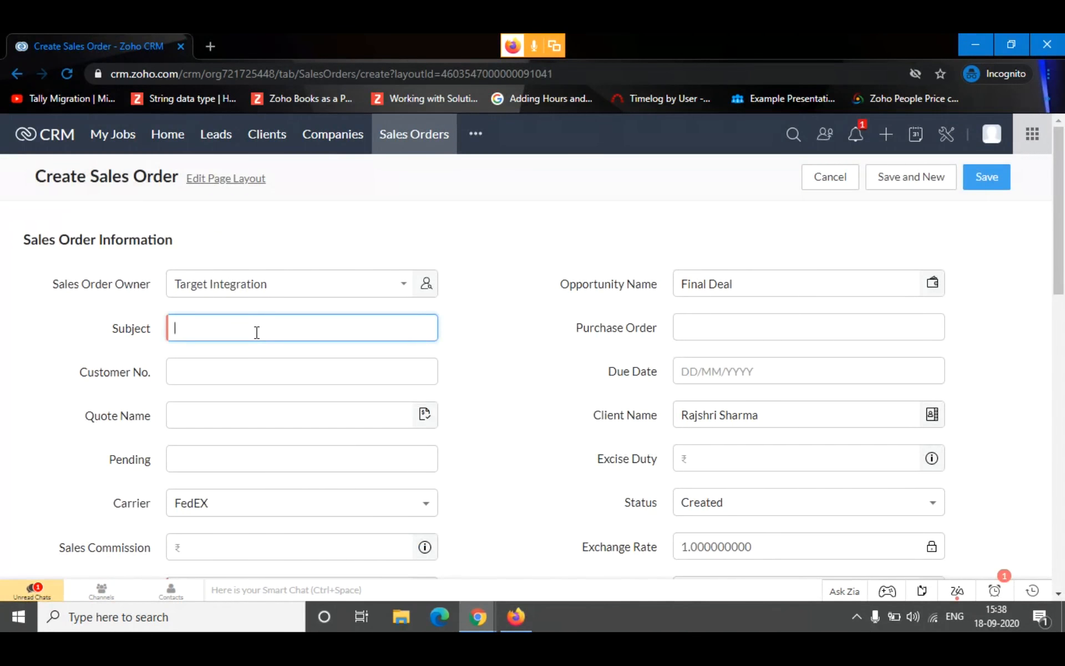
type("Fiand")
key("BackSpace")
key("BackSpace")
key("BackSpace")
type("nal Deal")
scroll(218, 388, "down", 10)
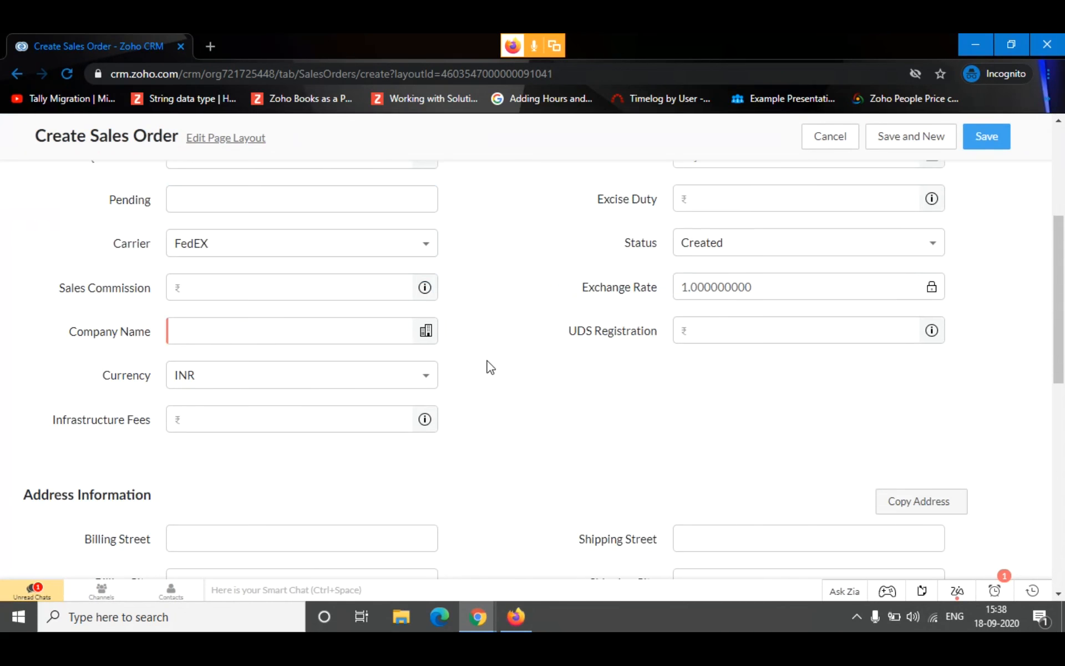
scroll(272, 282, "up", 3)
left_click(233, 205)
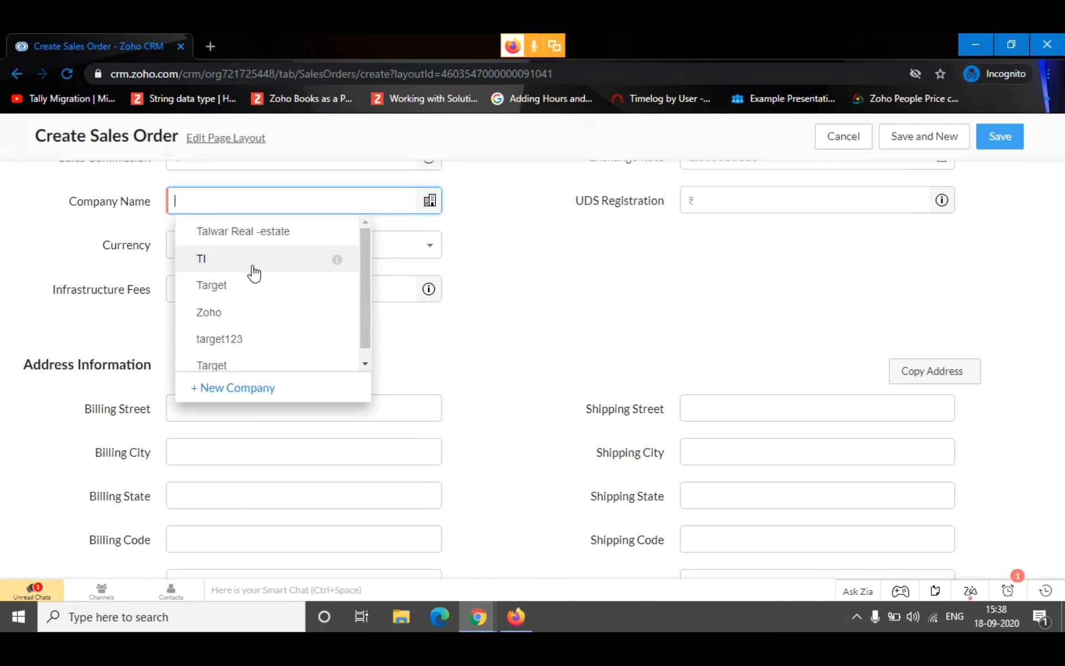
left_click(253, 233)
Add product B - 117 with quantity 1 as a line item and save the sales order
scroll(451, 307, "down", 8)
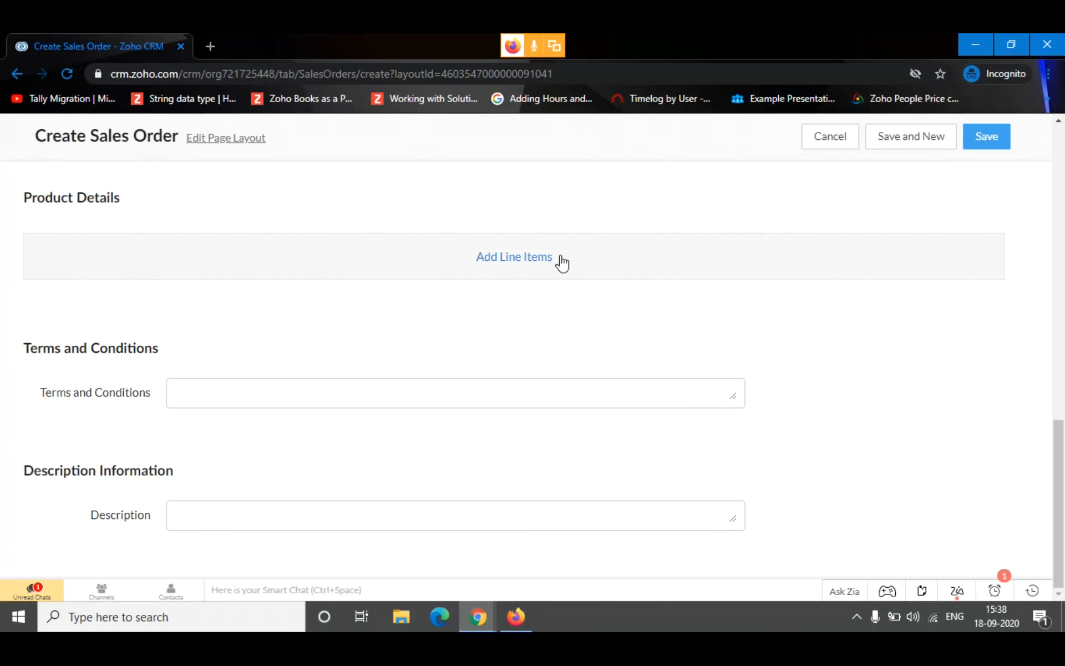
left_click(560, 261)
left_click(481, 206)
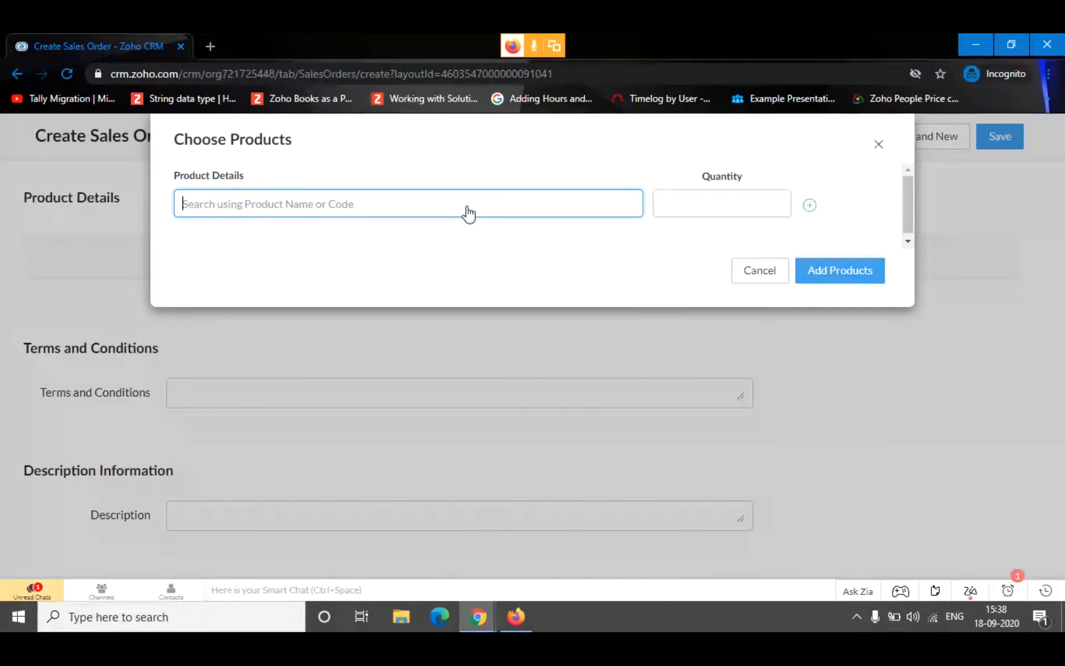
type("B")
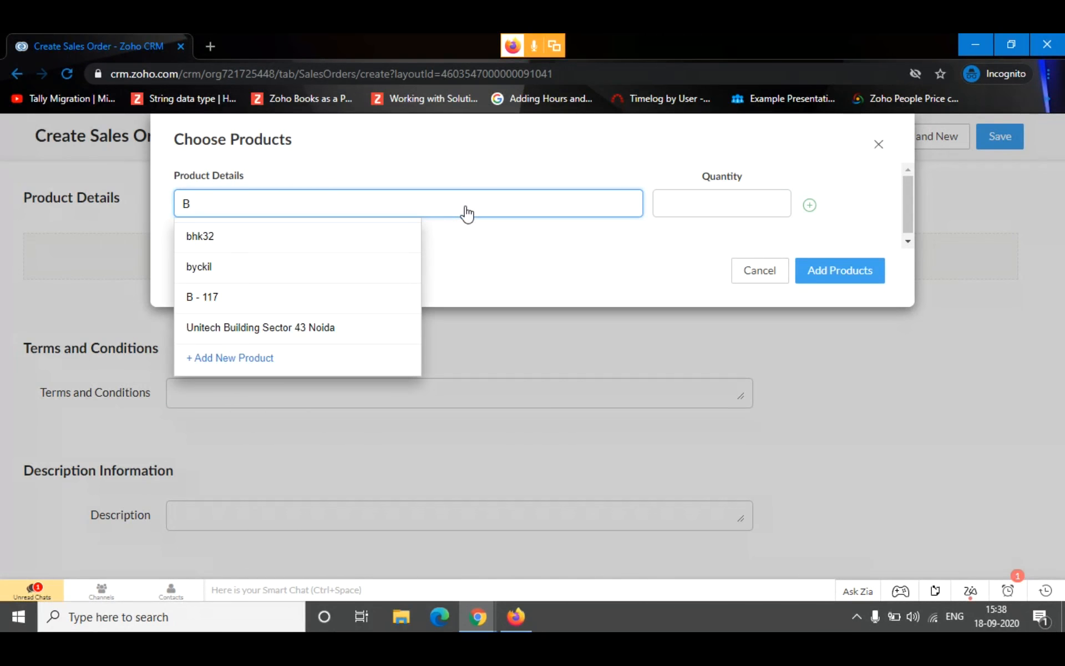
left_click(273, 297)
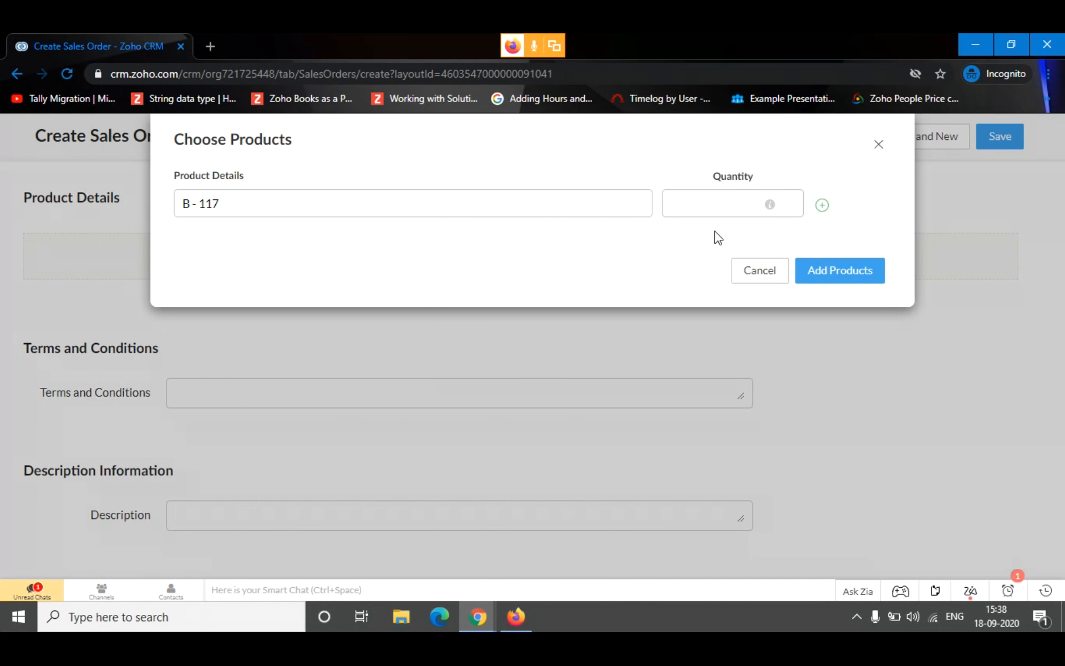
left_click(725, 215)
type("1")
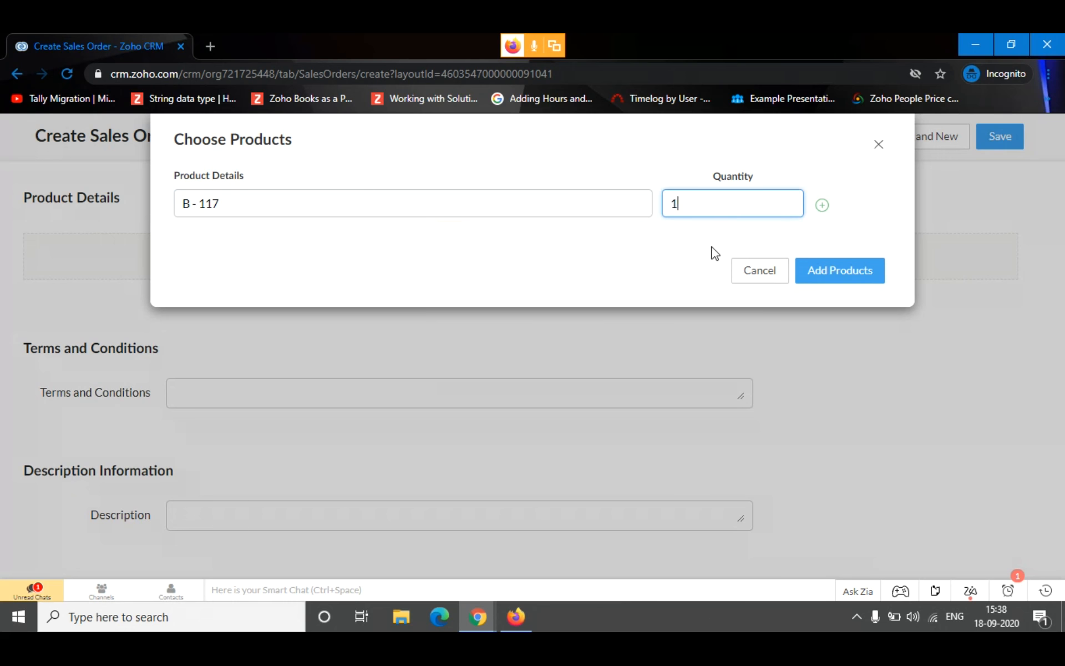
left_click(870, 276)
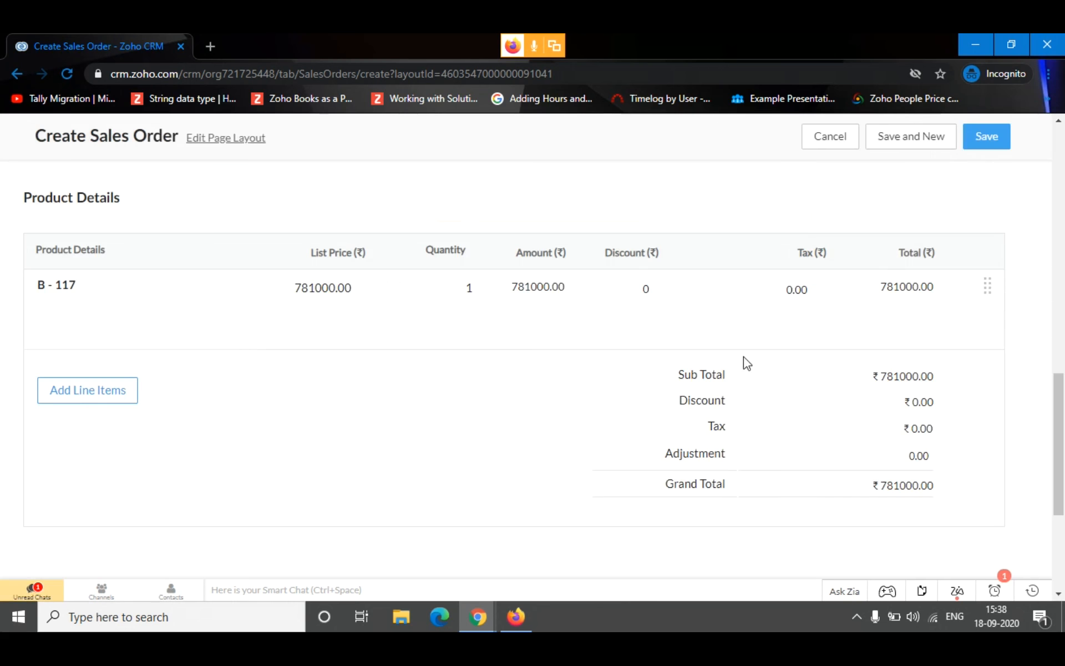
scroll(749, 354, "down", 3)
scroll(598, 303, "up", 3)
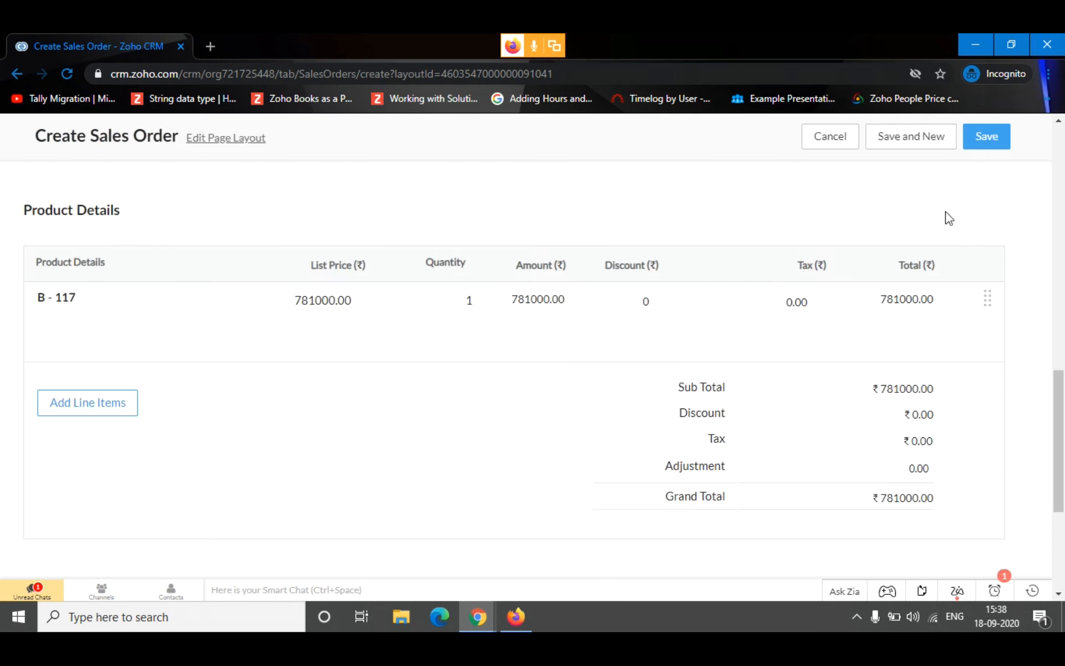
left_click(987, 136)
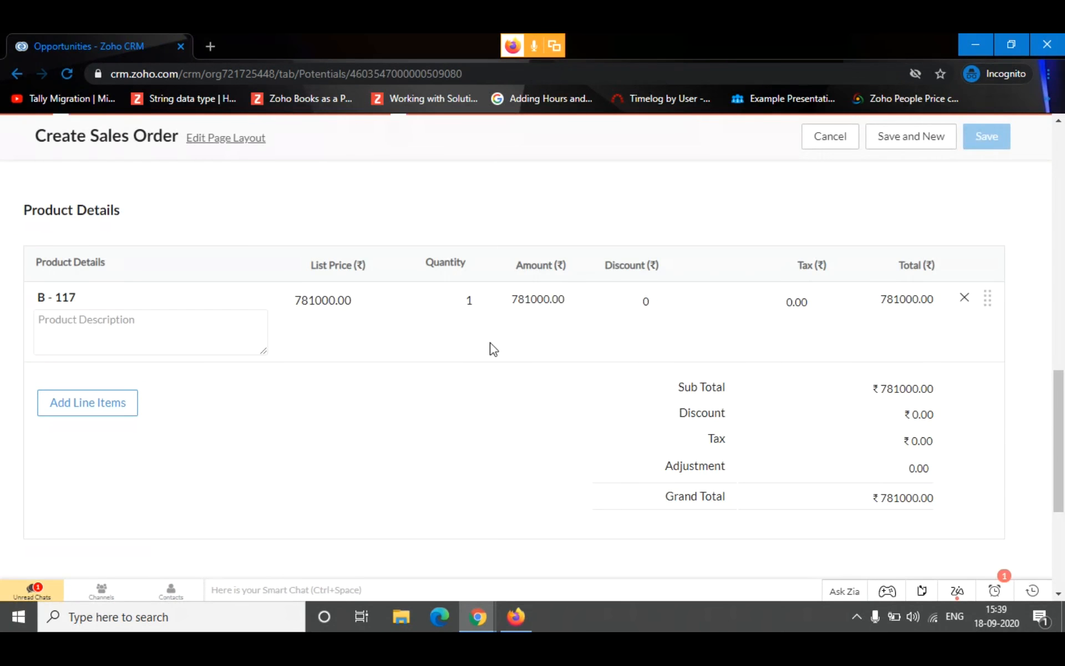
Open the Final Deal sales order from the opportunity's related records
scroll(426, 242, "down", 15)
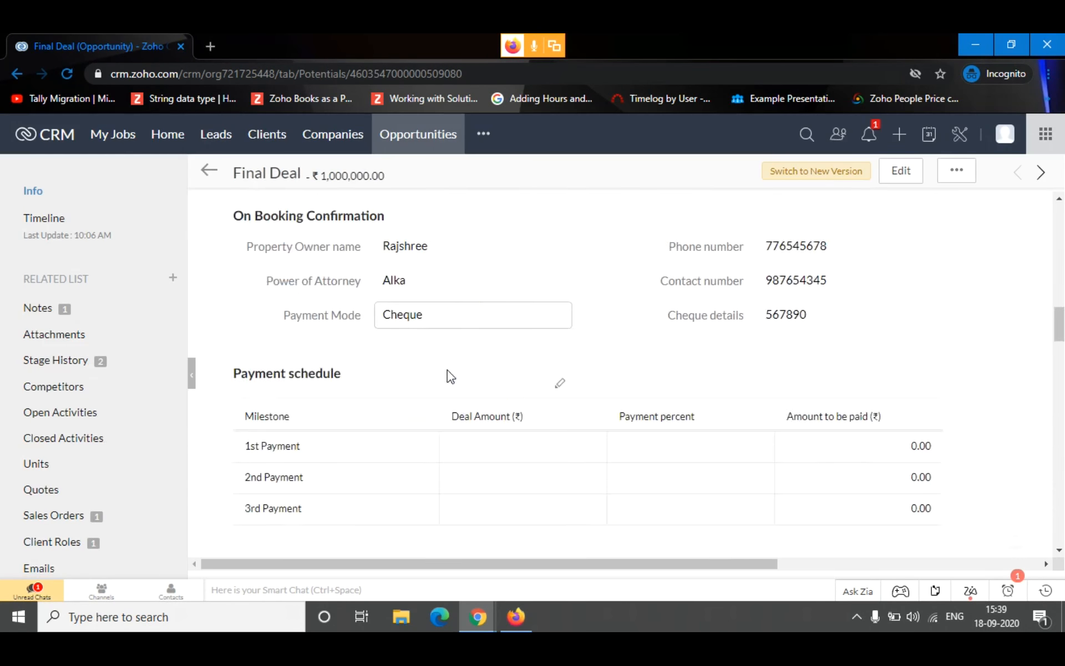
scroll(318, 458, "down", 3)
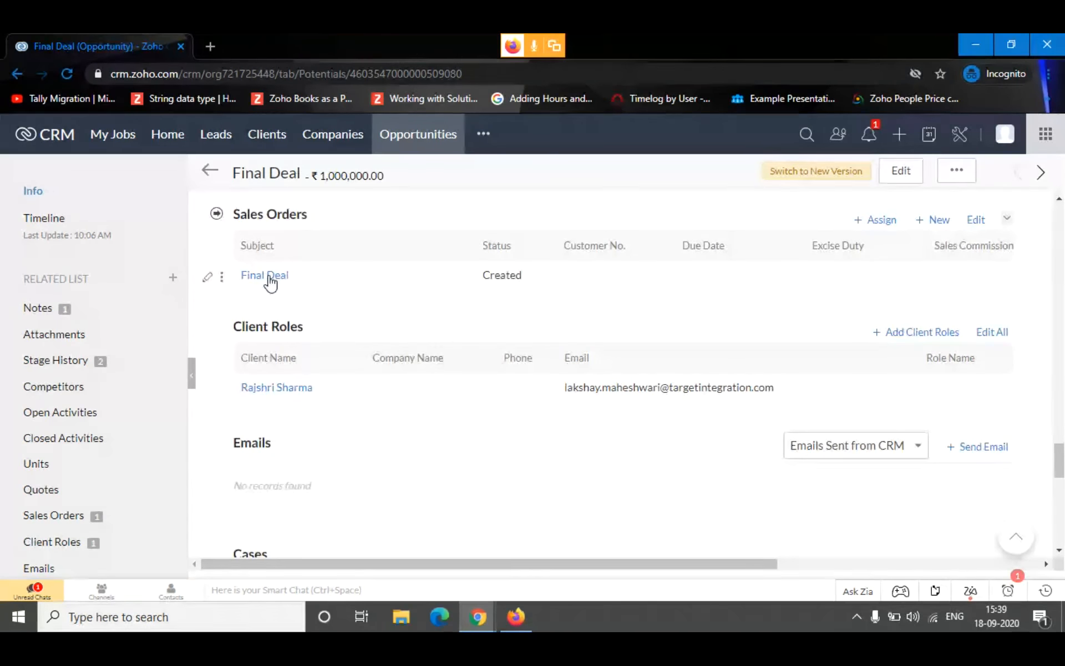
left_click(269, 277)
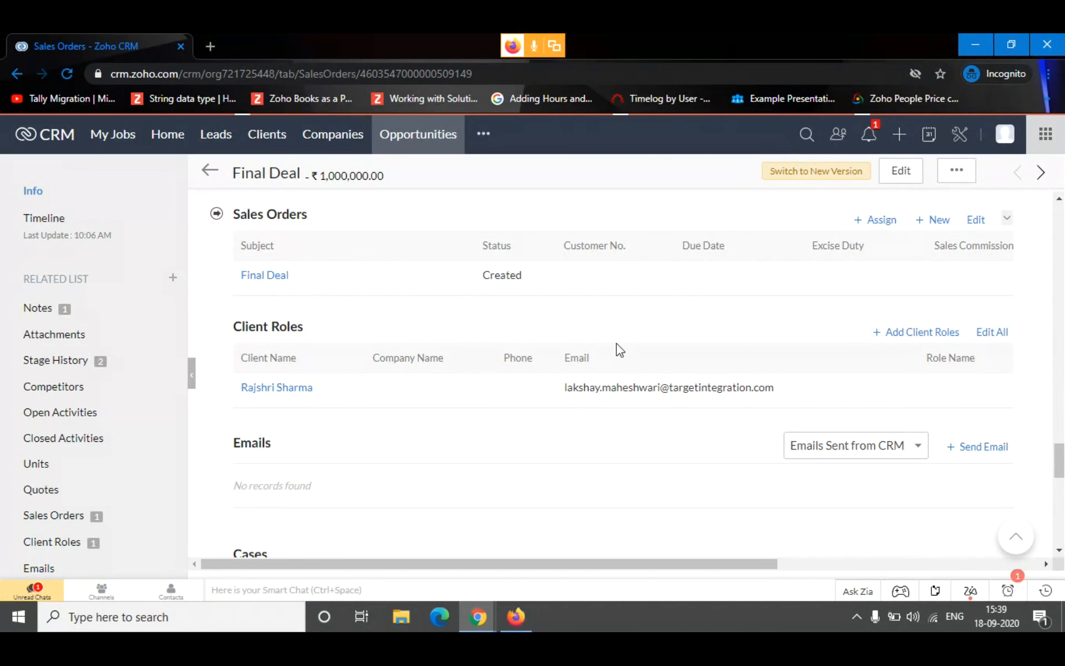
Preview the sales order for emailing with the Sales Order Template, cancel sending and return to the opportunity
left_click(1034, 170)
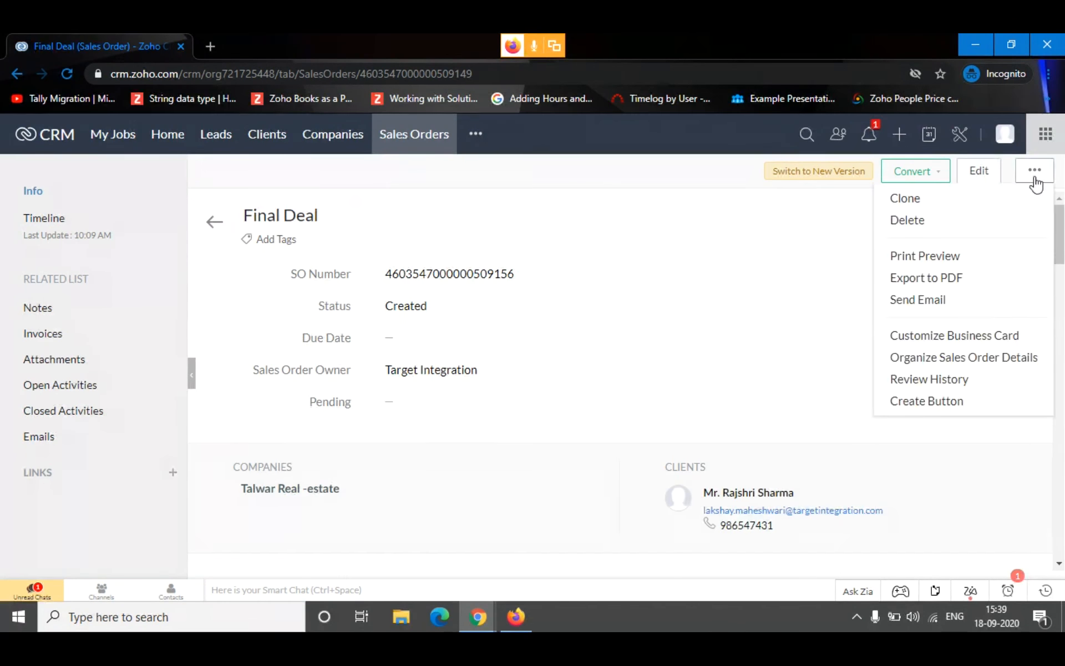
left_click(967, 293)
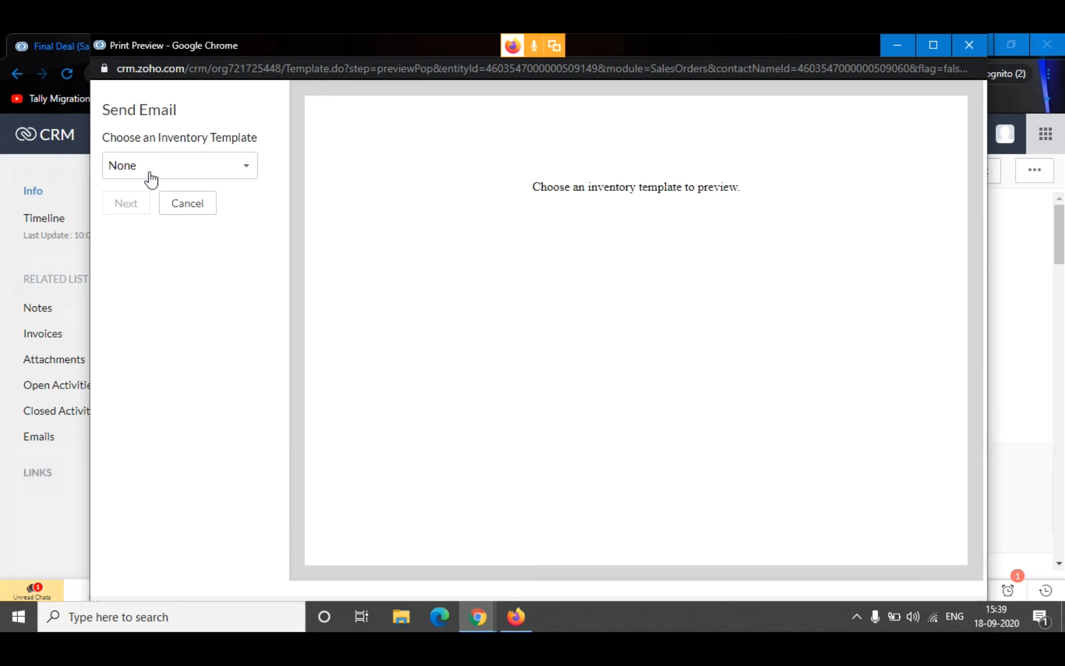
left_click(150, 178)
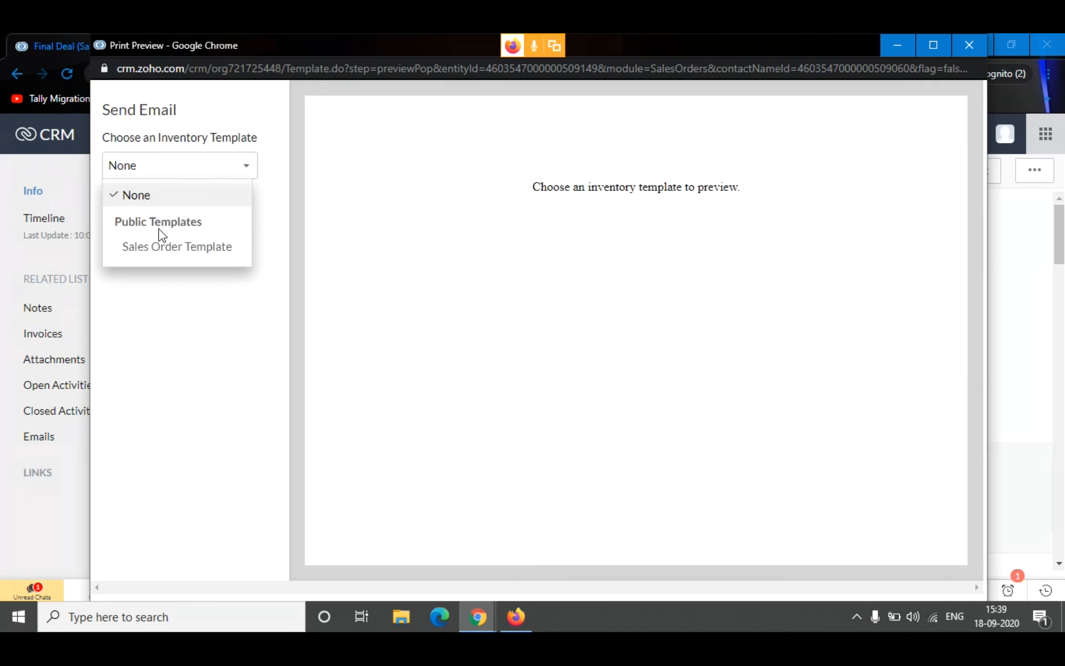
left_click(172, 246)
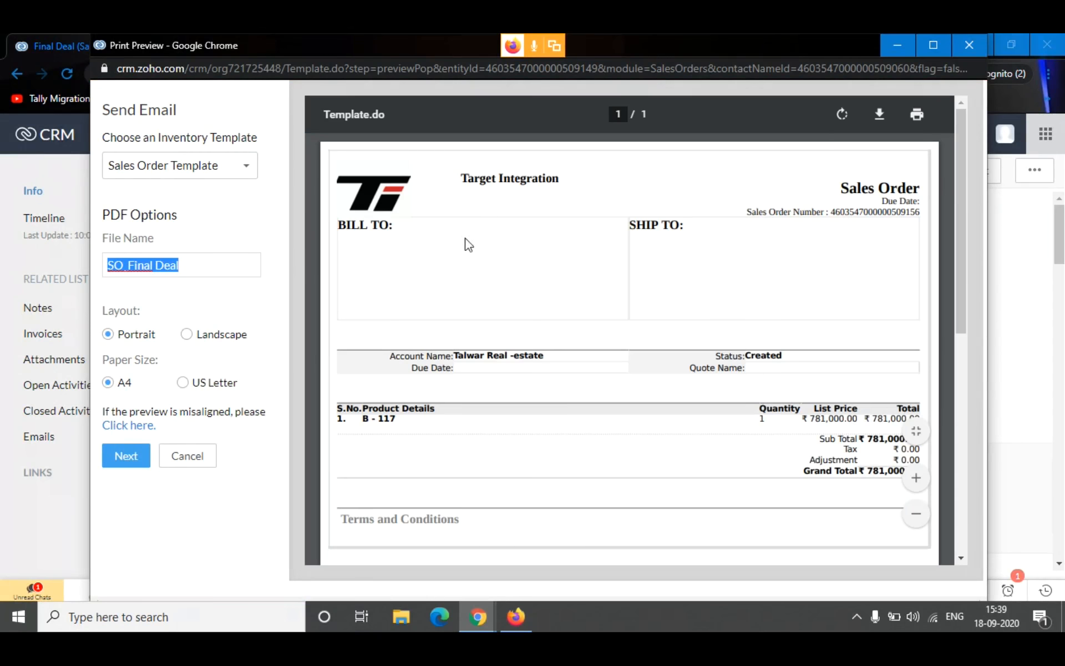
scroll(686, 250, "down", 3)
scroll(686, 252, "up", 3)
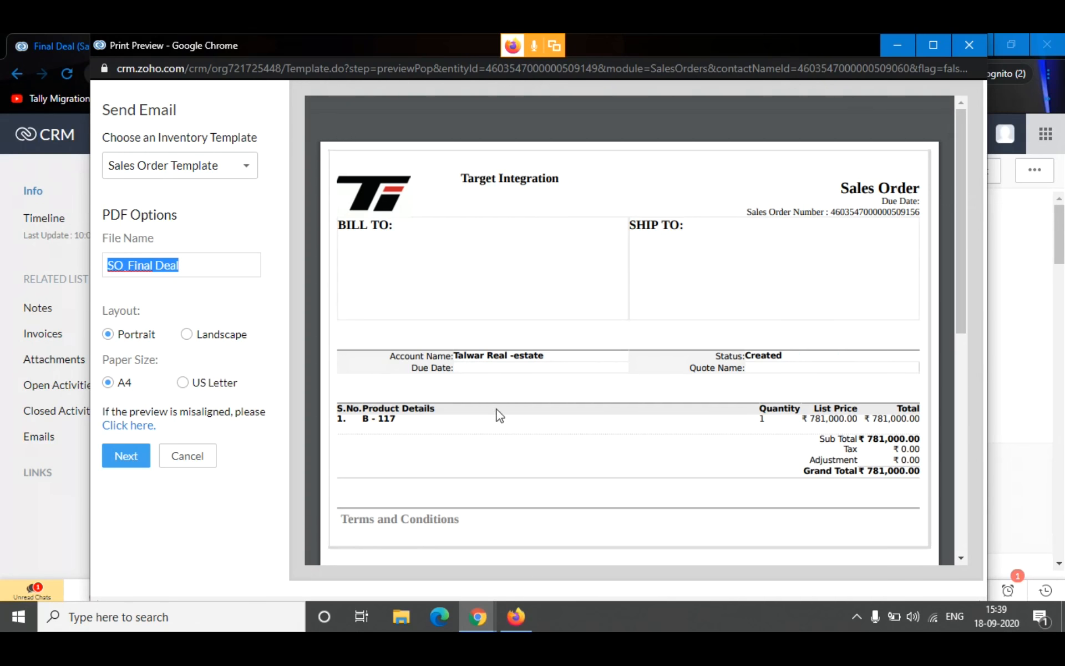
scroll(471, 332, "down", 5)
scroll(559, 294, "up", 5)
left_click(197, 455)
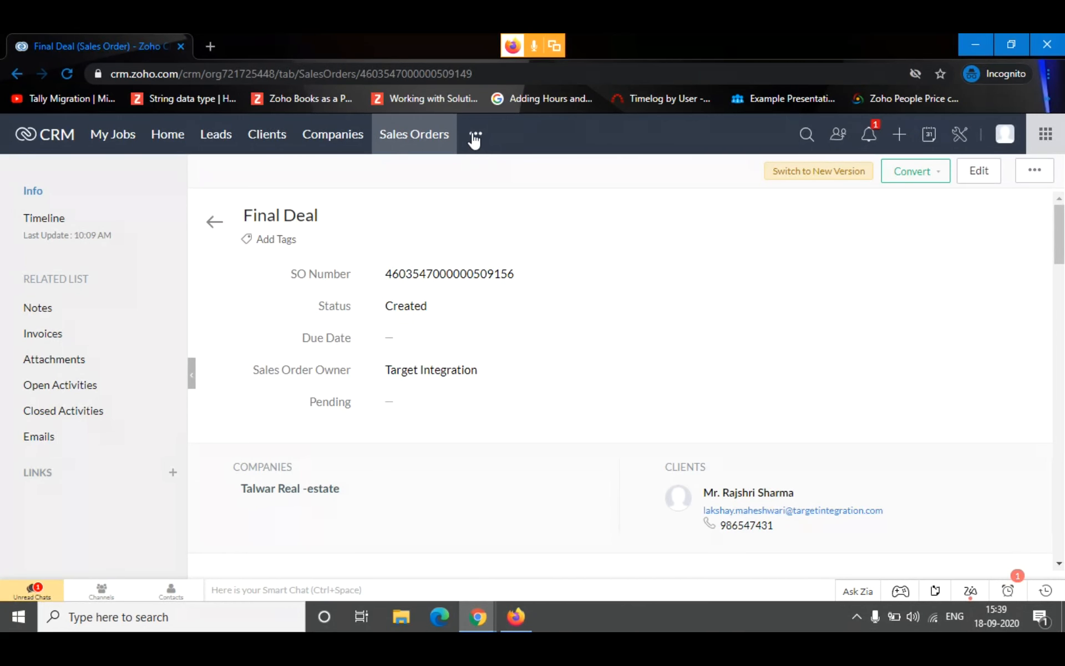
left_click(220, 227)
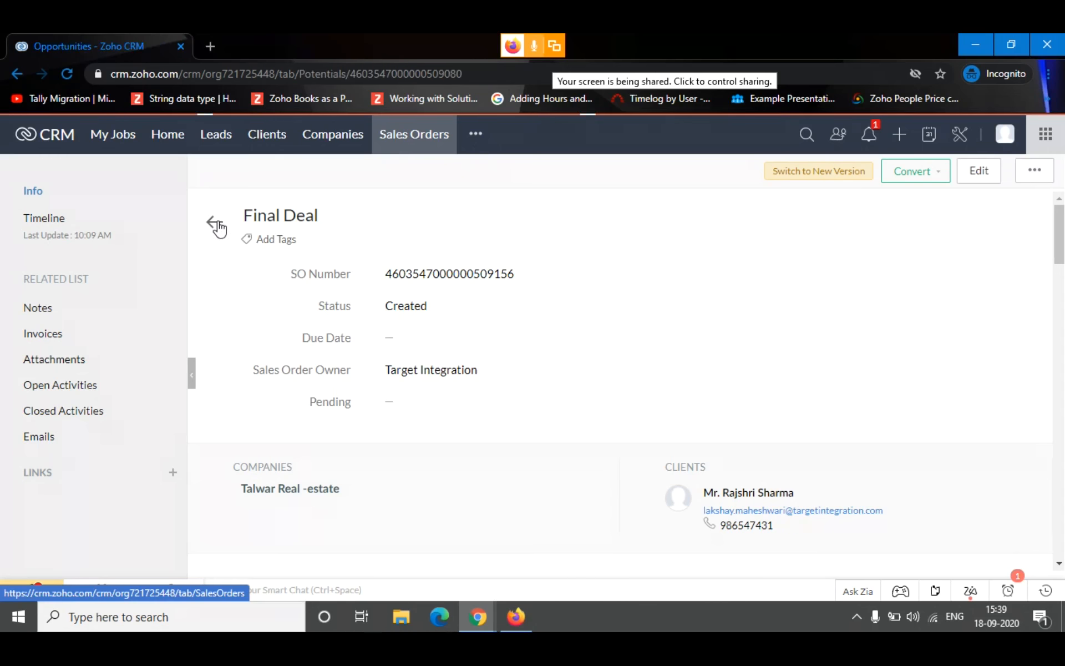